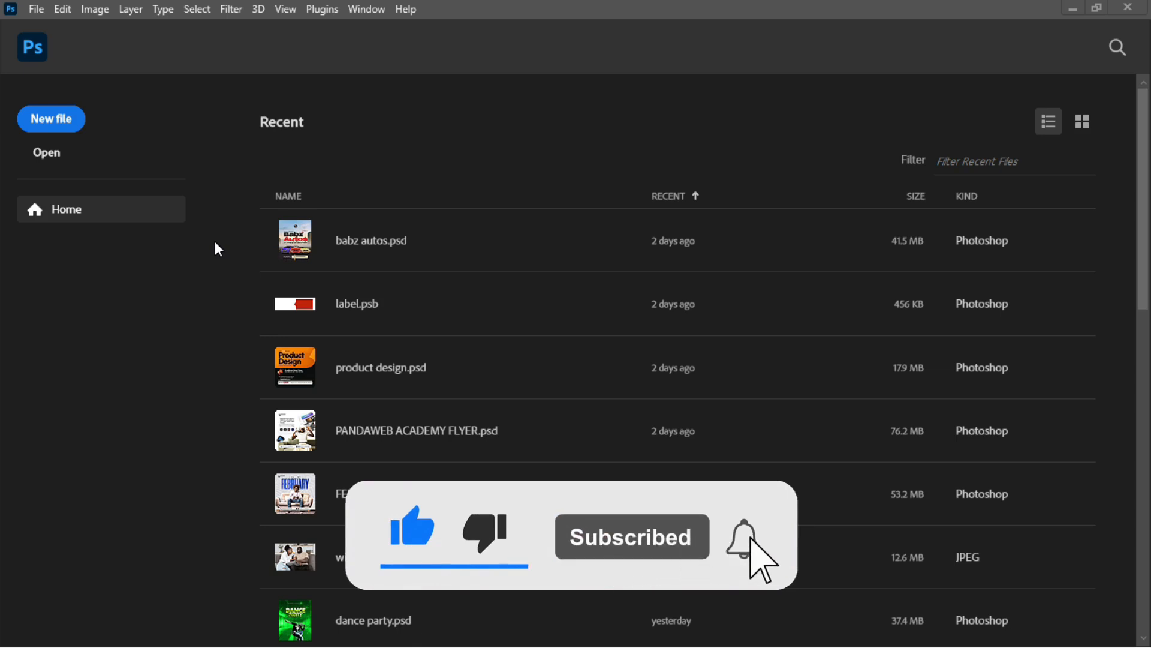
Create a new 1080 by 1350 pixel RGB document at 300 pixels per centimetre with a white background.
left_click(56, 119)
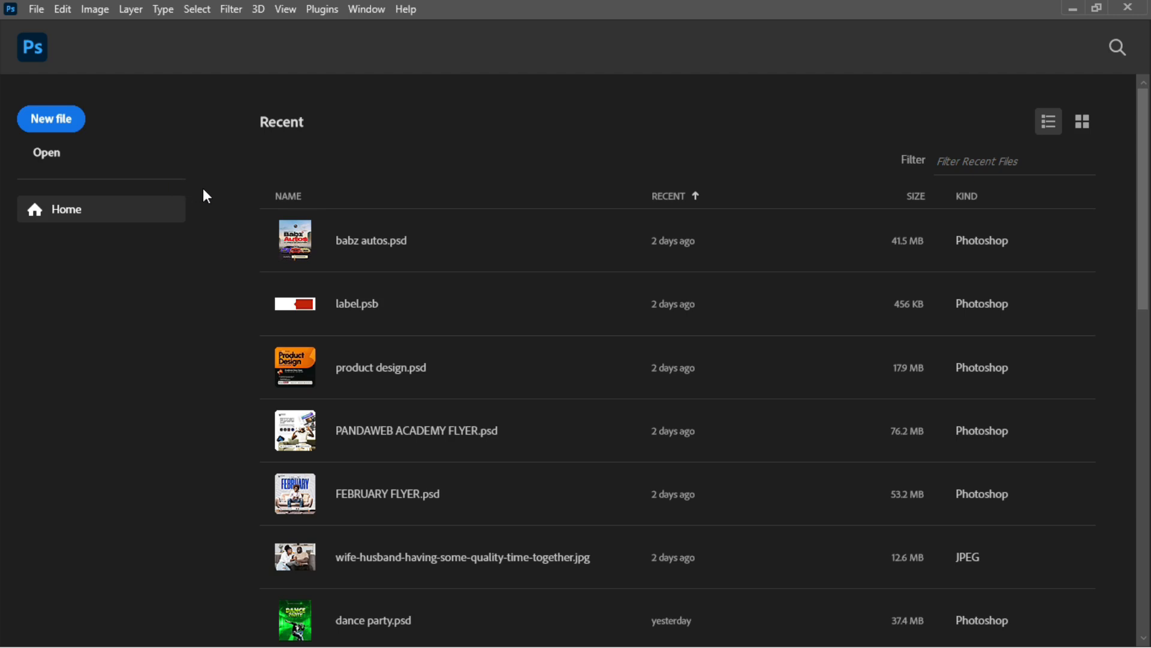
left_click(66, 121)
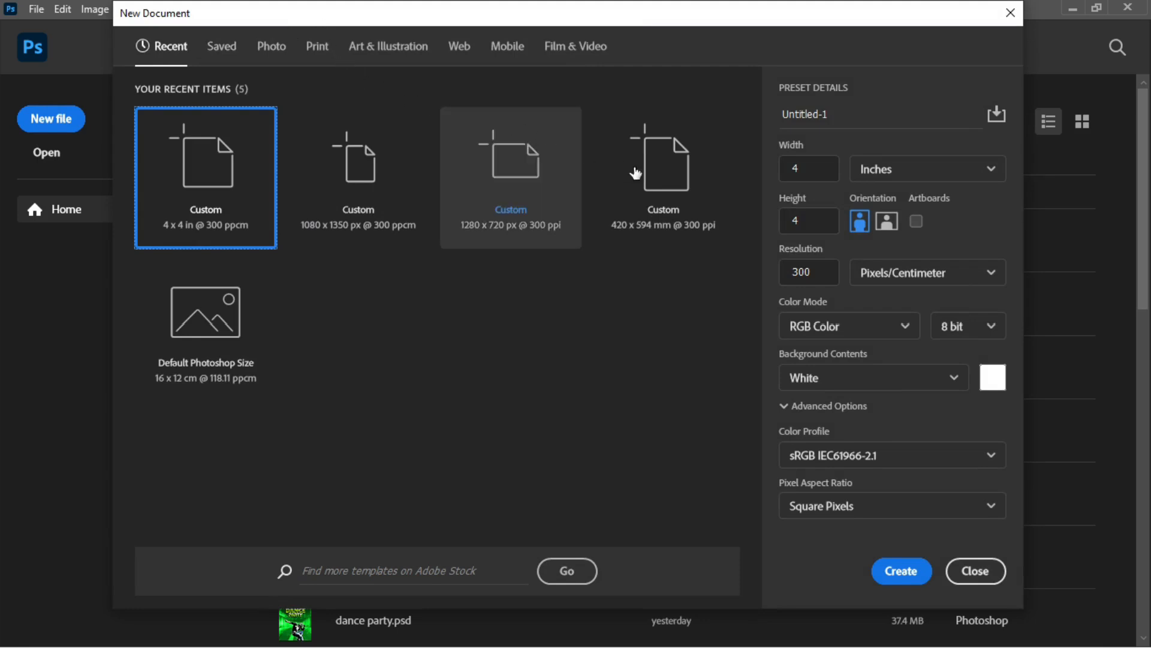
left_click(888, 171)
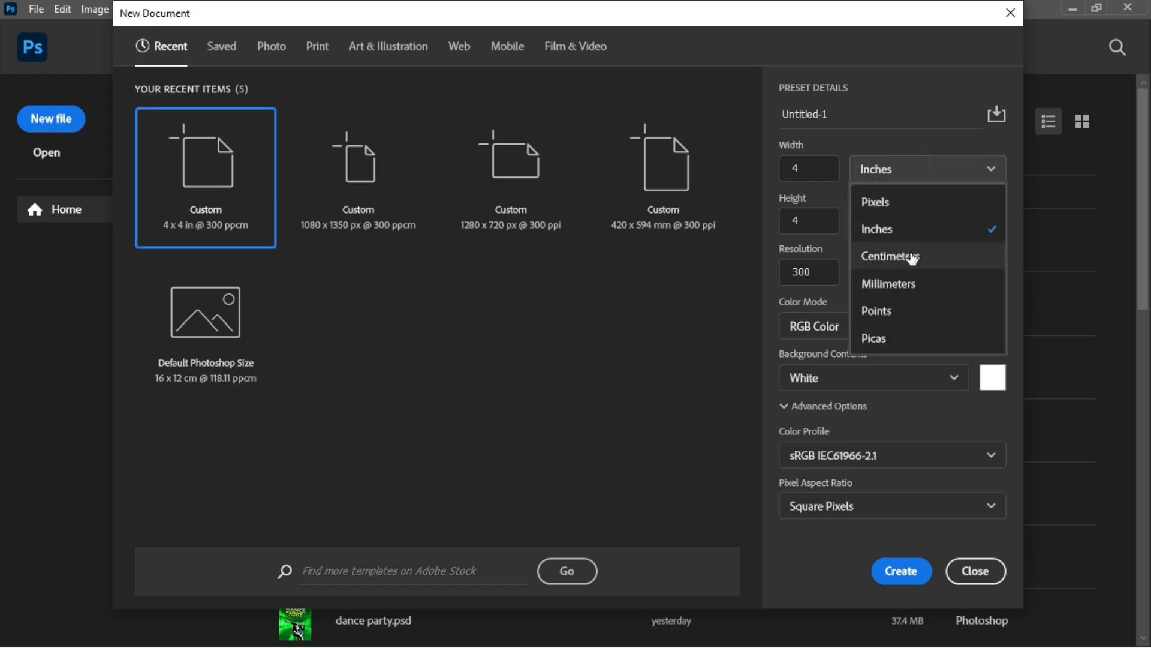
left_click(885, 201)
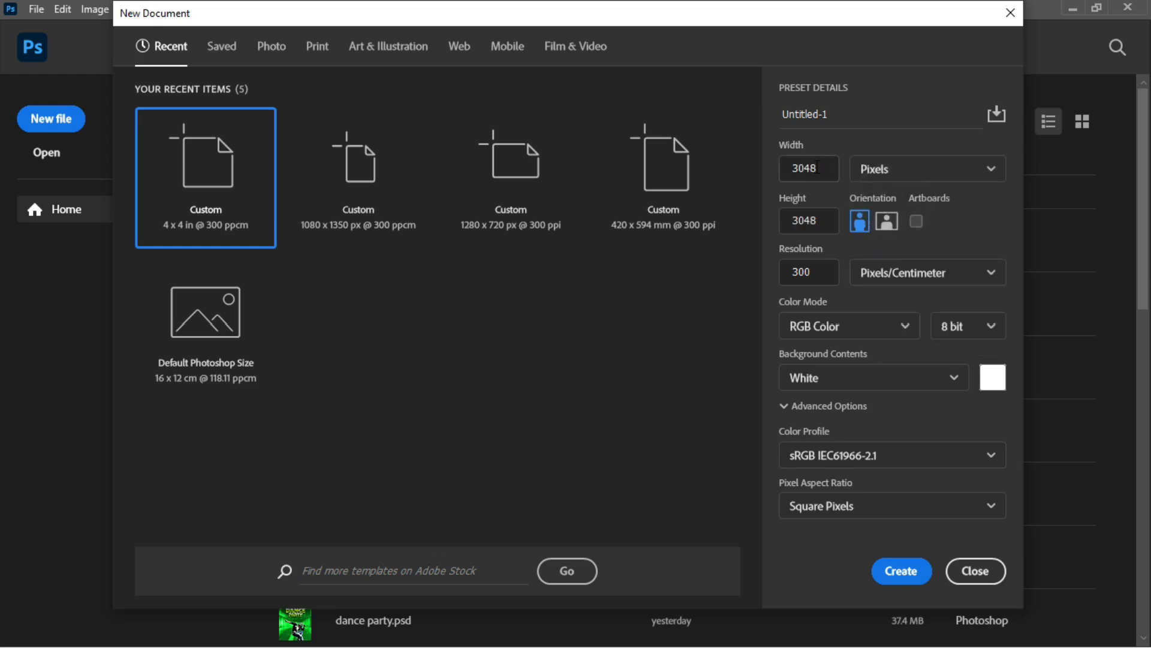
left_click_drag(833, 170, 772, 167)
type("1080")
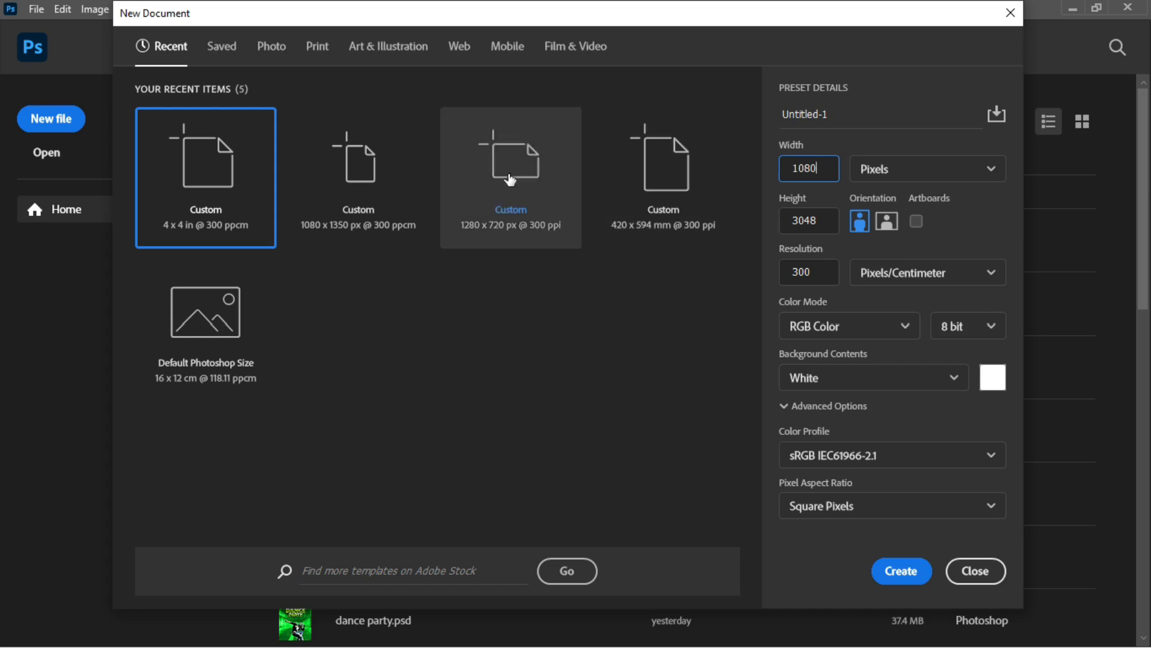
key("Tab")
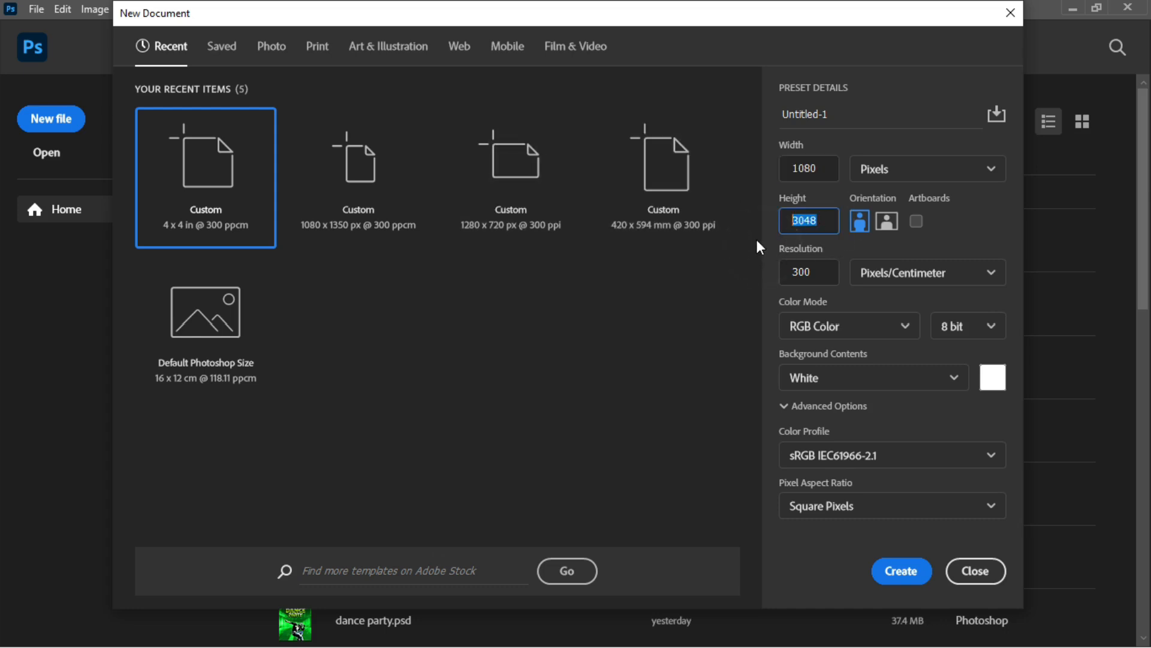
type("1350")
left_click_drag(848, 113, 773, 122)
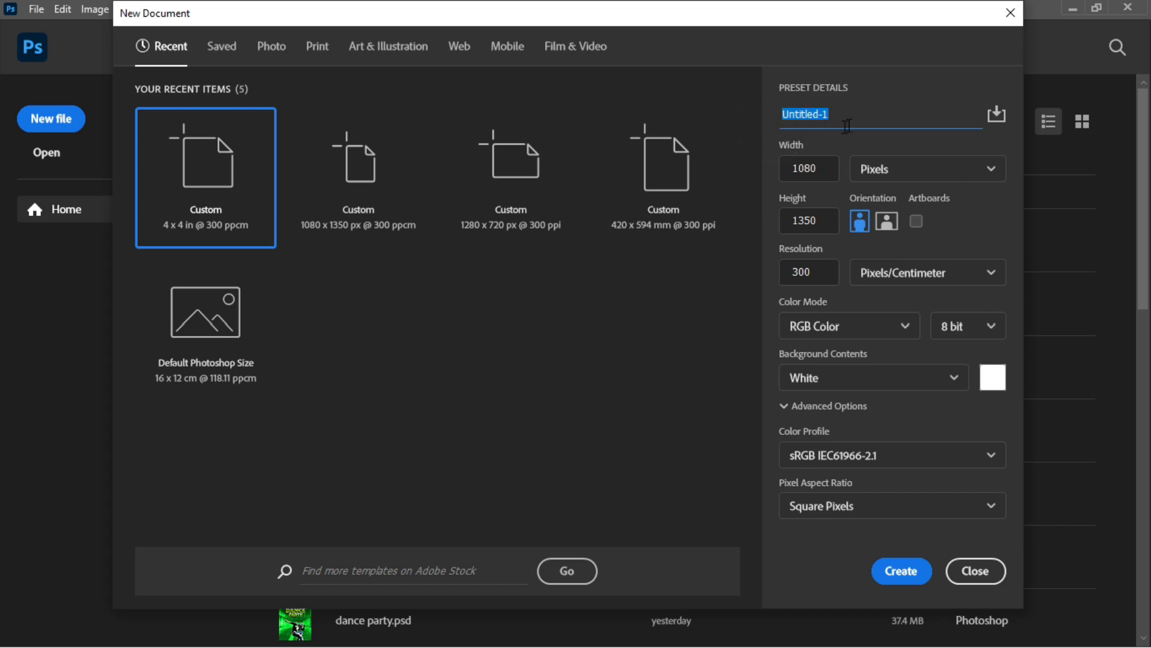
left_click(909, 578)
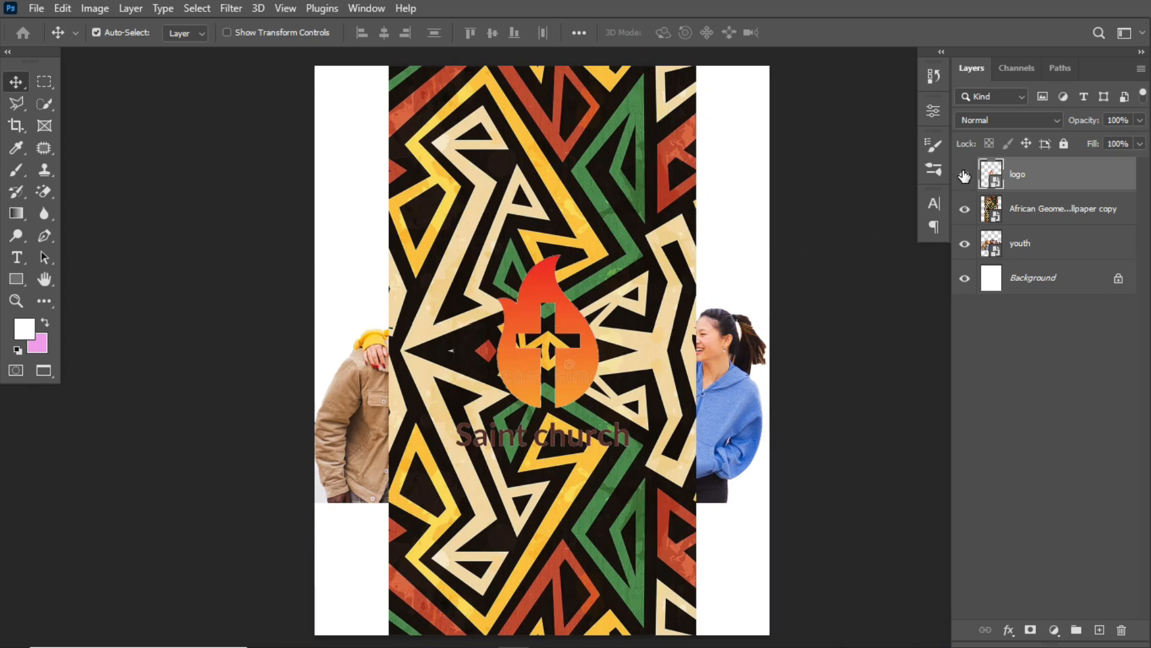
Hide the logo and youth layers and place the African geometric wallpaper layer visible directly above the background.
left_click(964, 174)
left_click(965, 209)
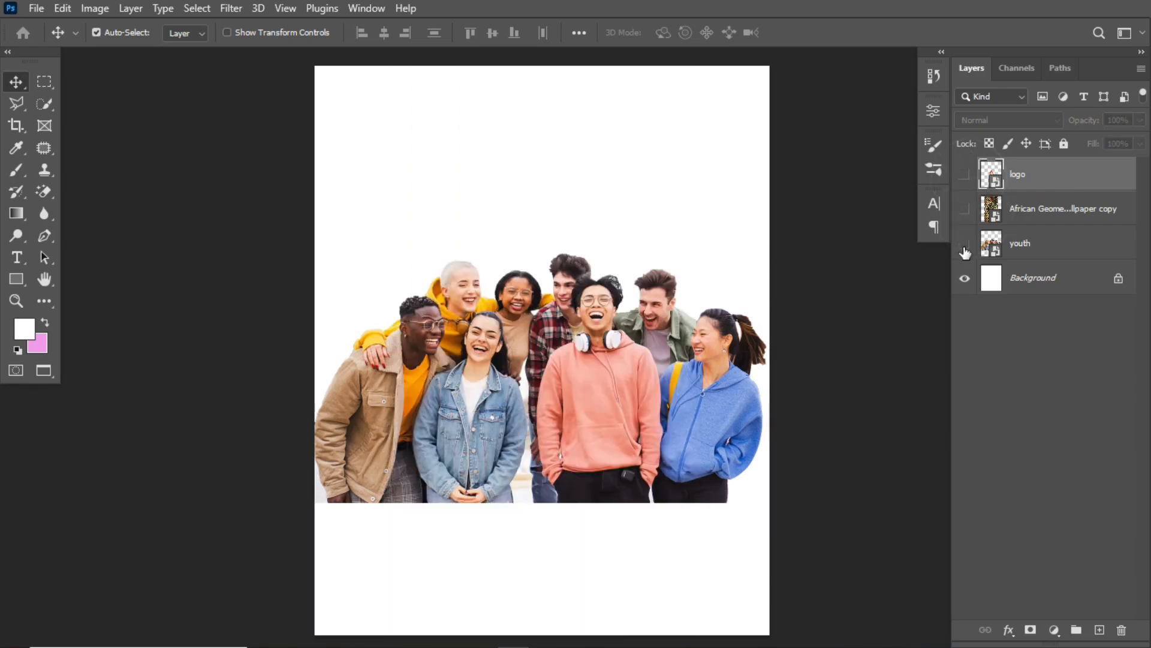
left_click(965, 253)
left_click_drag(1044, 208, 1054, 266)
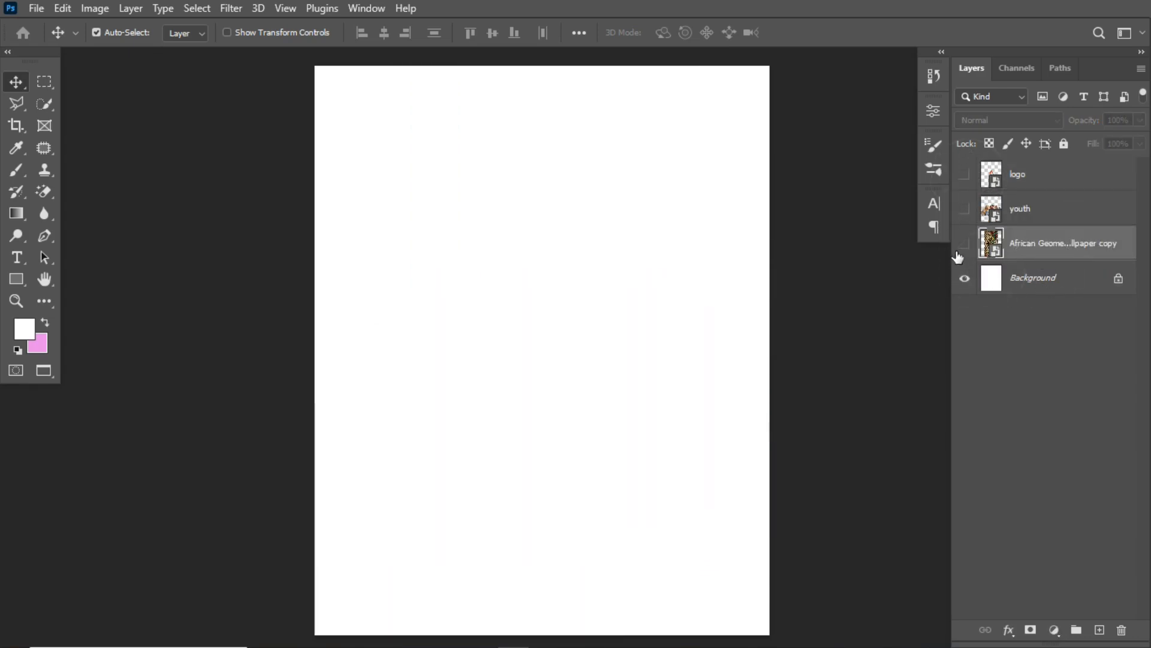
left_click(964, 250)
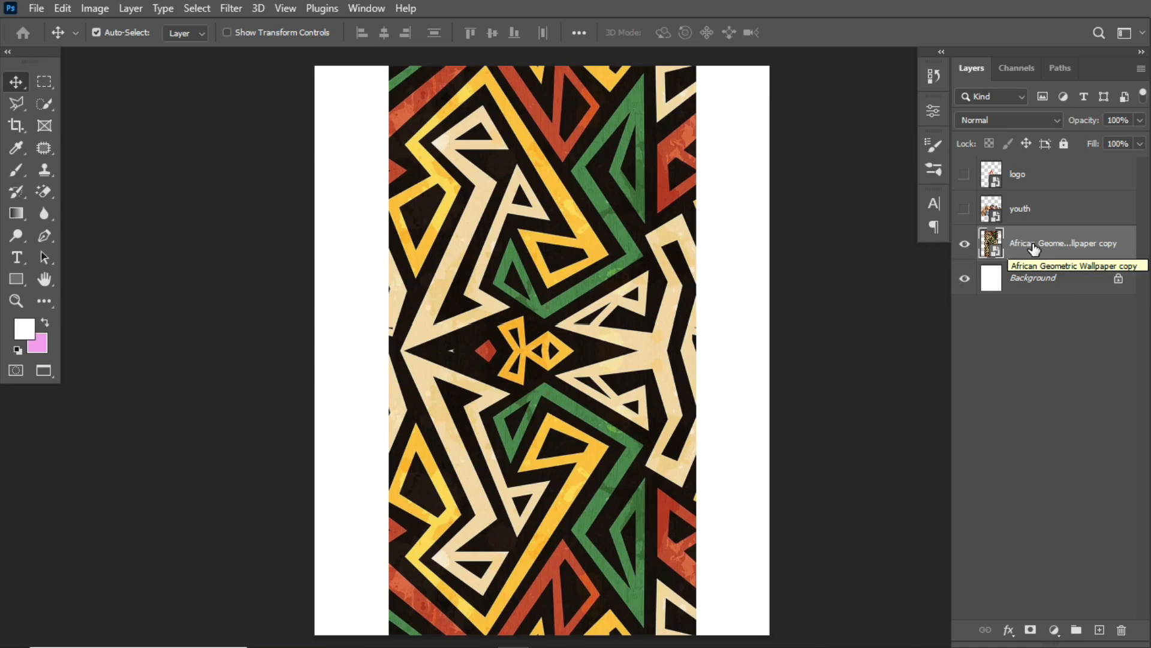
Scale the African wallpaper pattern proportionally to about 97.3% to span the canvas width and shift it down to about Y 979 px.
key("ctrl+t")
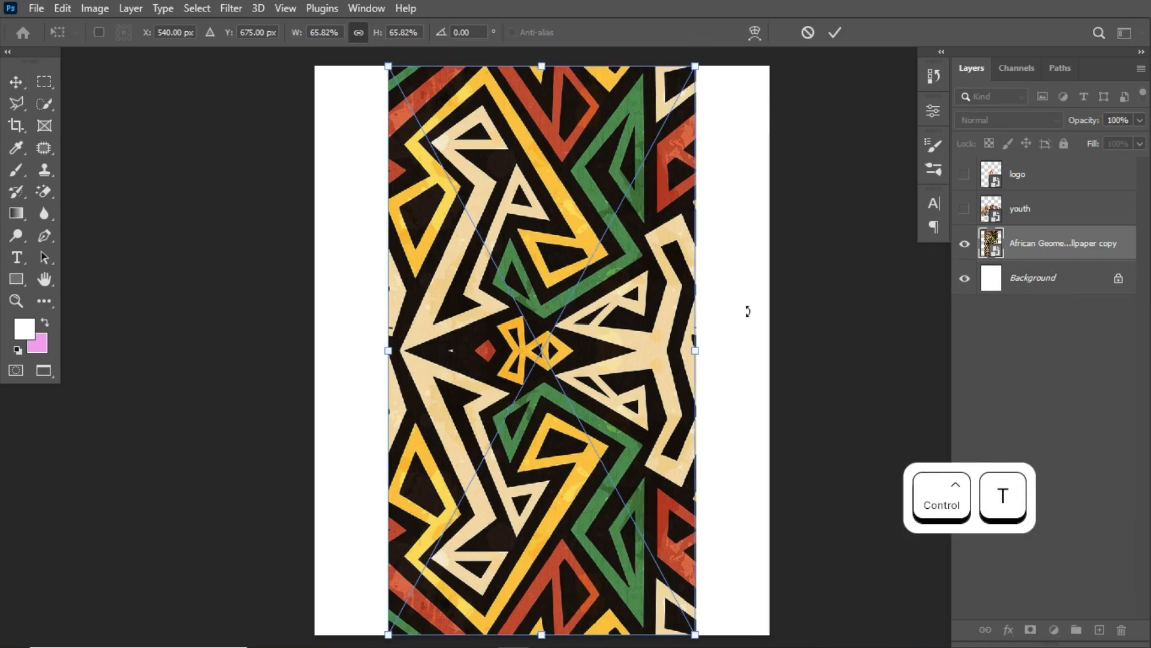
left_click_drag(705, 358, 779, 362)
left_click_drag(695, 310, 689, 424)
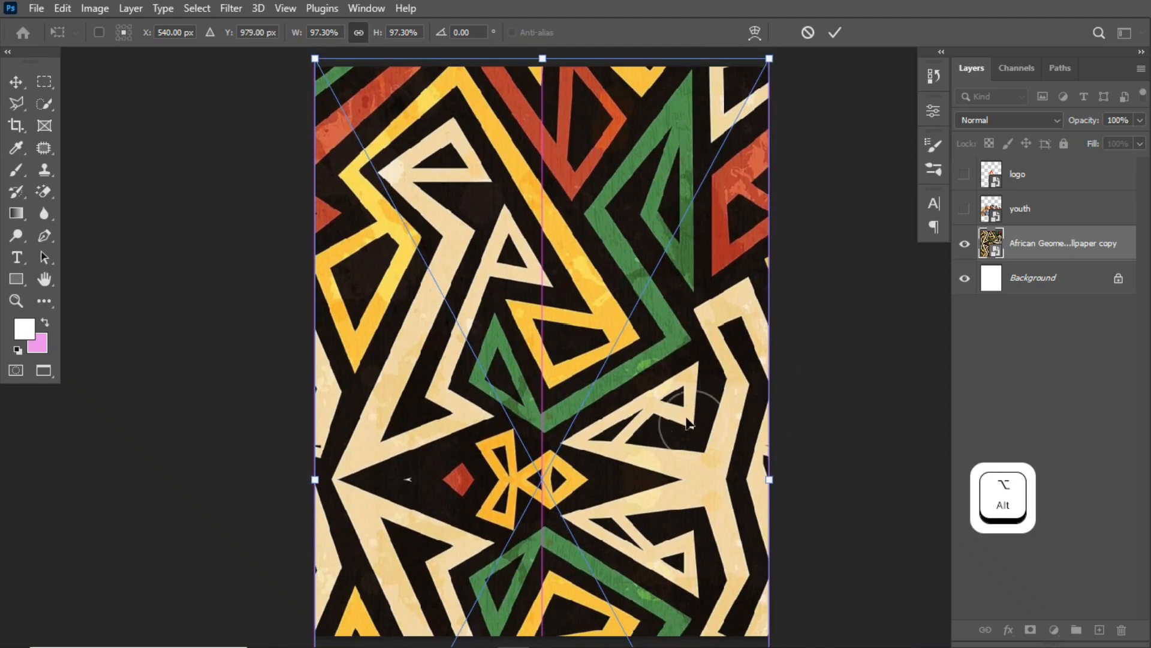
left_click(839, 34)
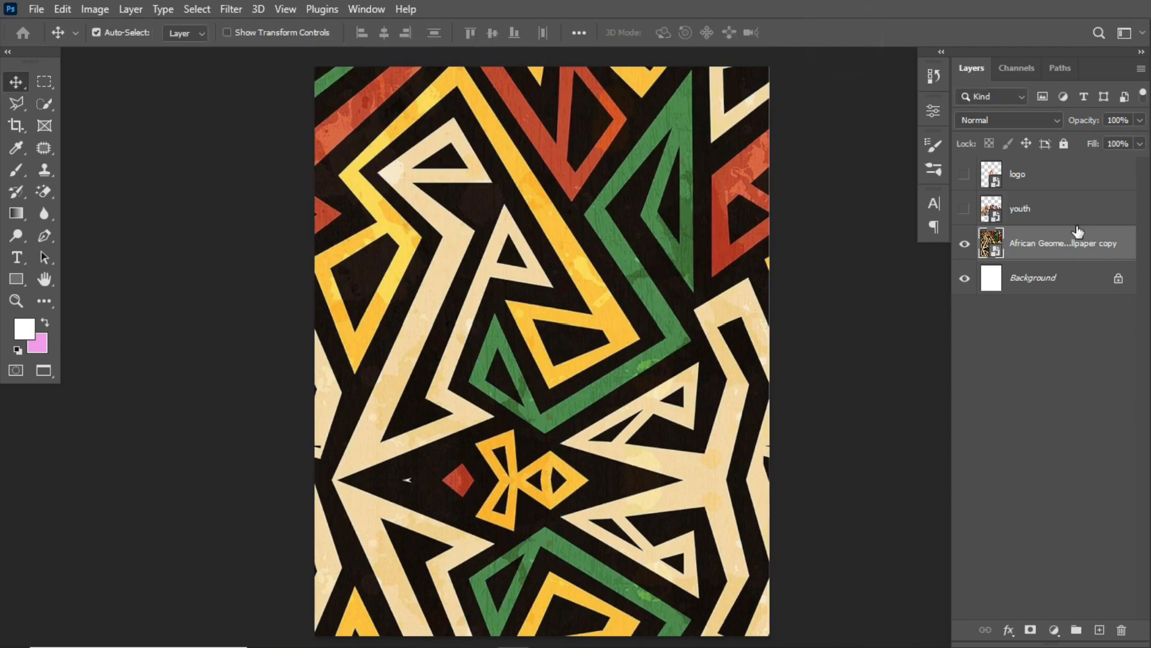
Convert the wallpaper layer to a smart object and apply Hue/Saturation with Saturation +100 and Lightness -53.
right_click(1064, 240)
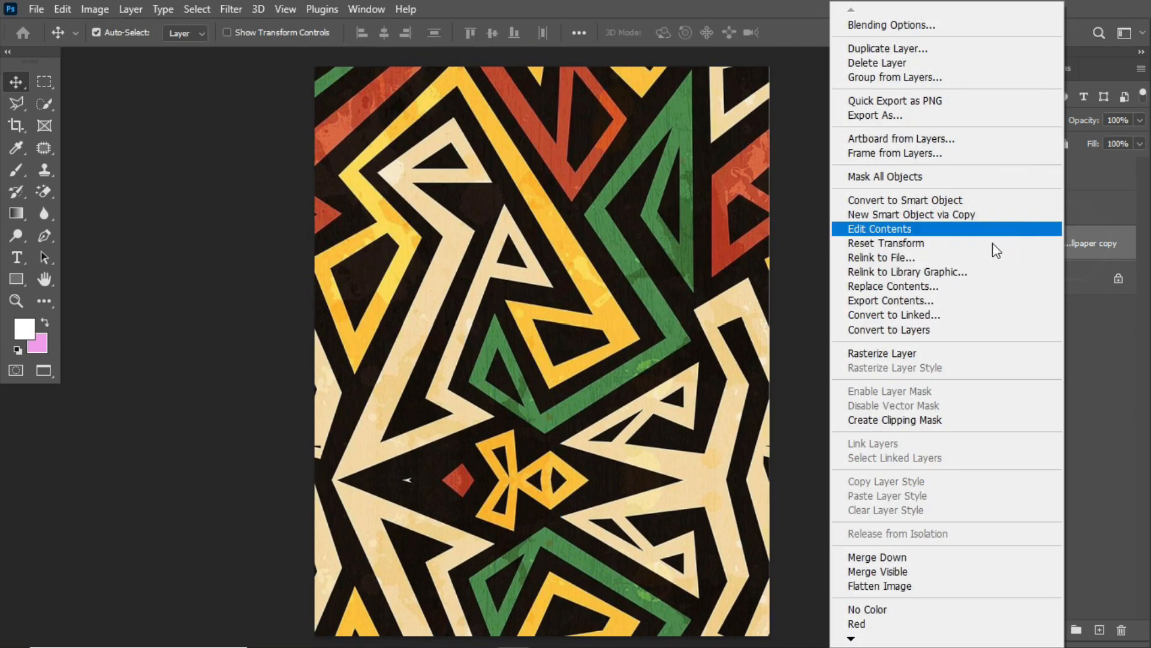
left_click(974, 201)
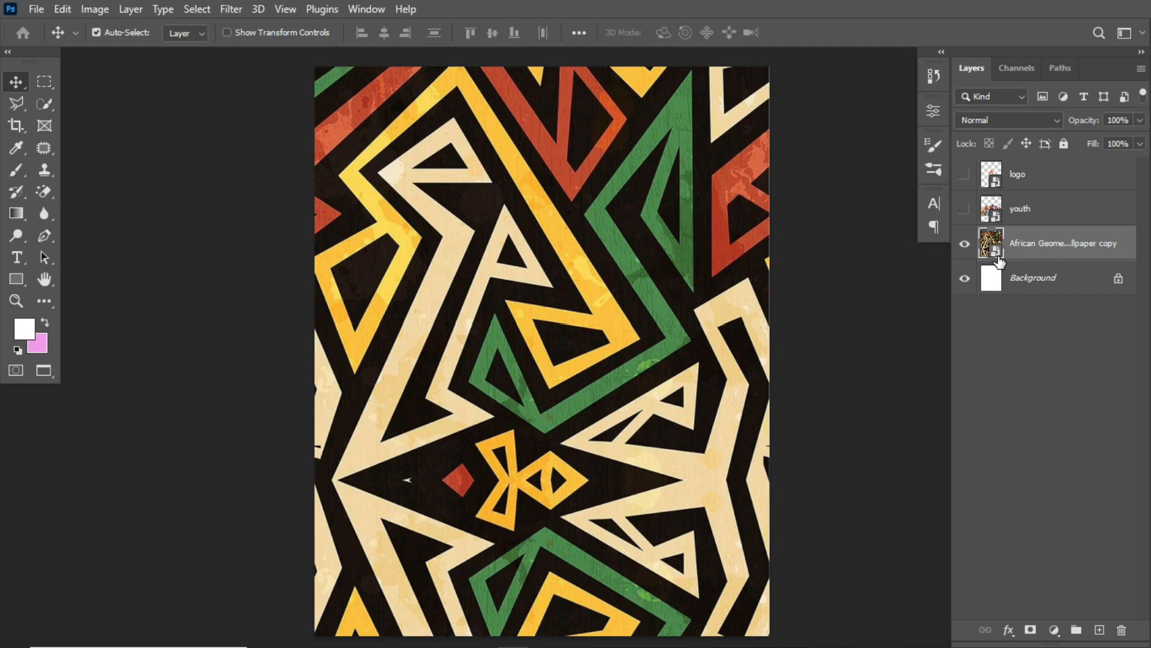
key("ctrl")
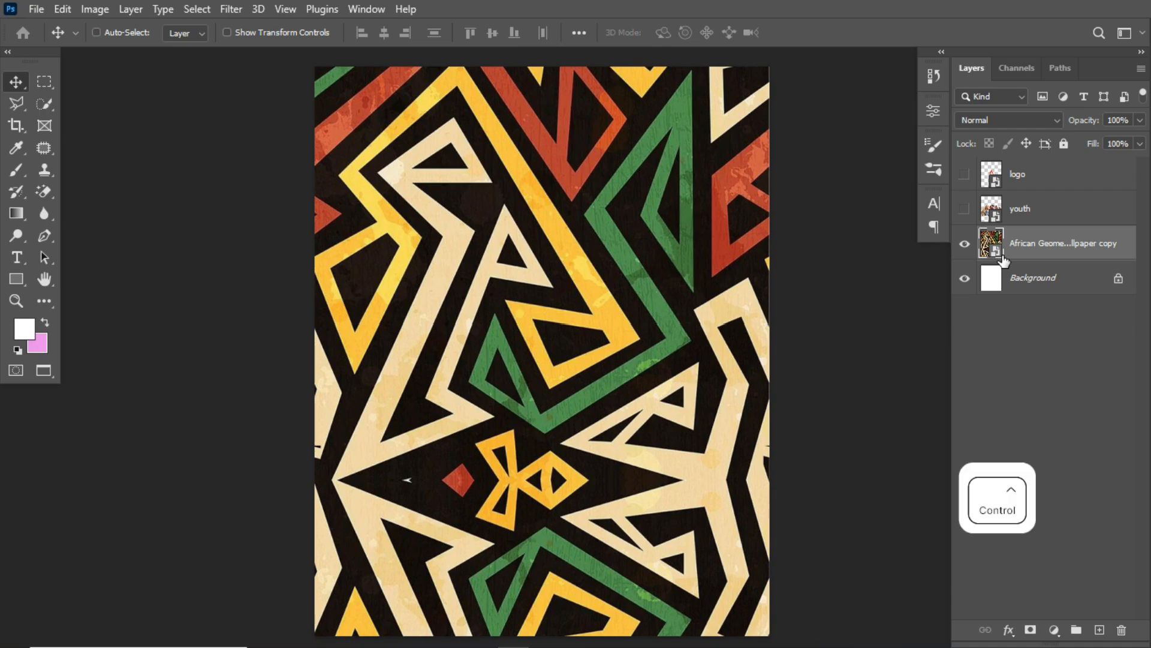
key("ctrl+u")
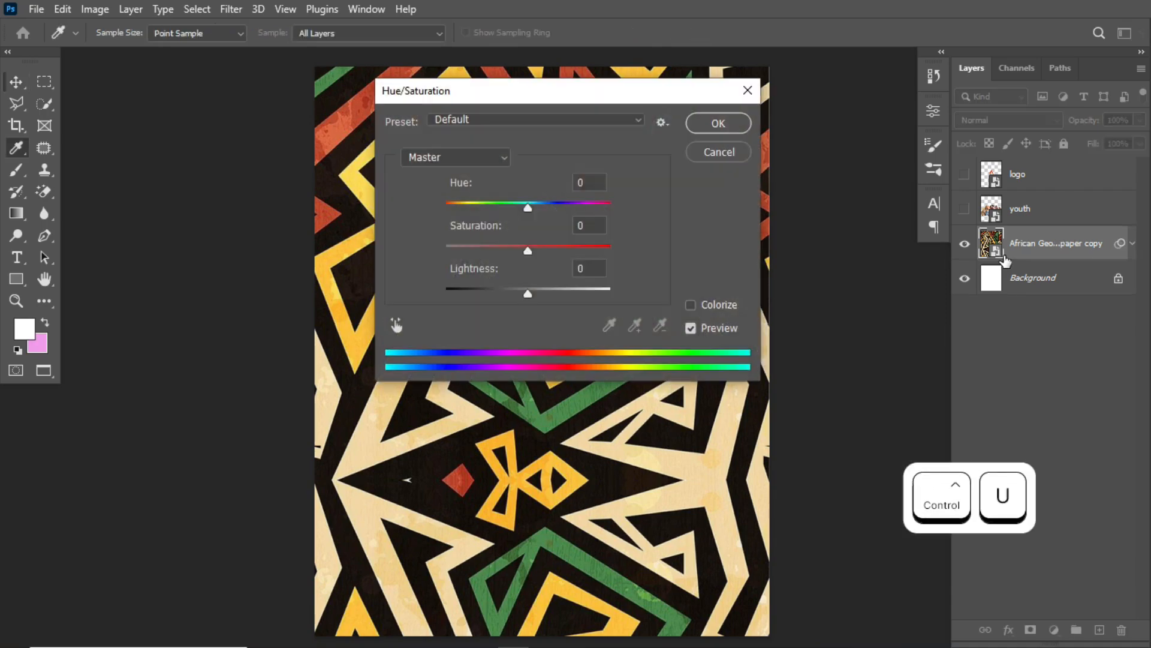
left_click_drag(631, 91, 863, 154)
left_click_drag(758, 313, 845, 319)
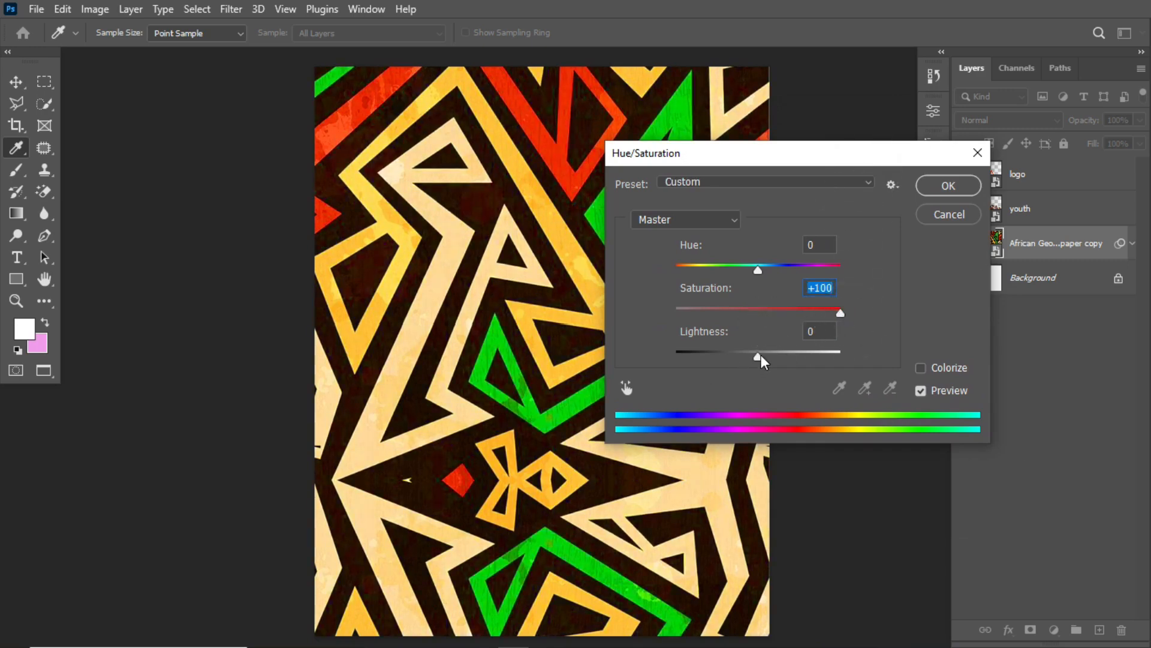
left_click_drag(758, 356, 716, 359)
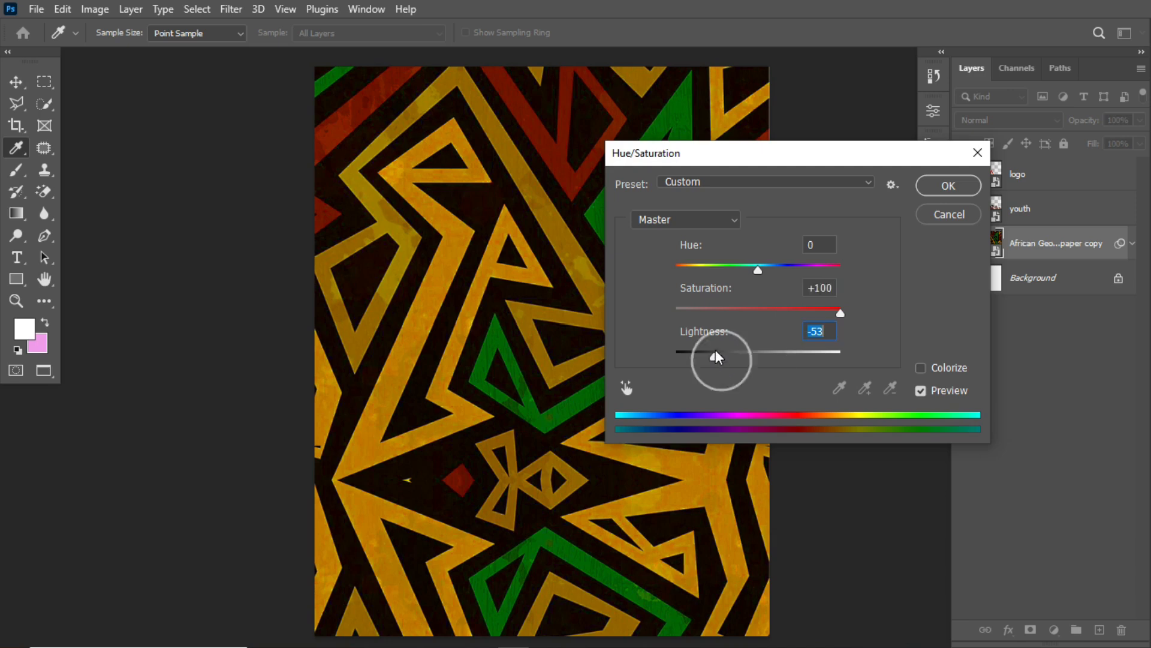
left_click(958, 187)
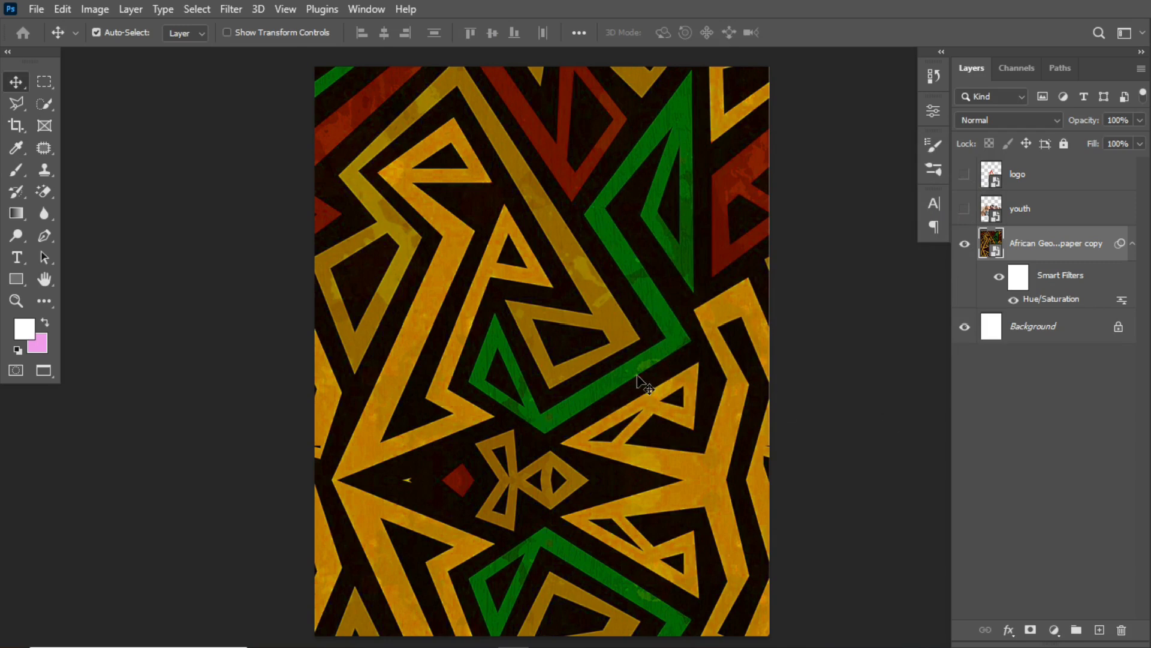
Enlarge the wallpaper pattern slightly about its centre so it extends past both side edges of the canvas, and collapse its smart filter list.
left_click_drag(451, 286, 452, 286)
key("Left")
key("Left")
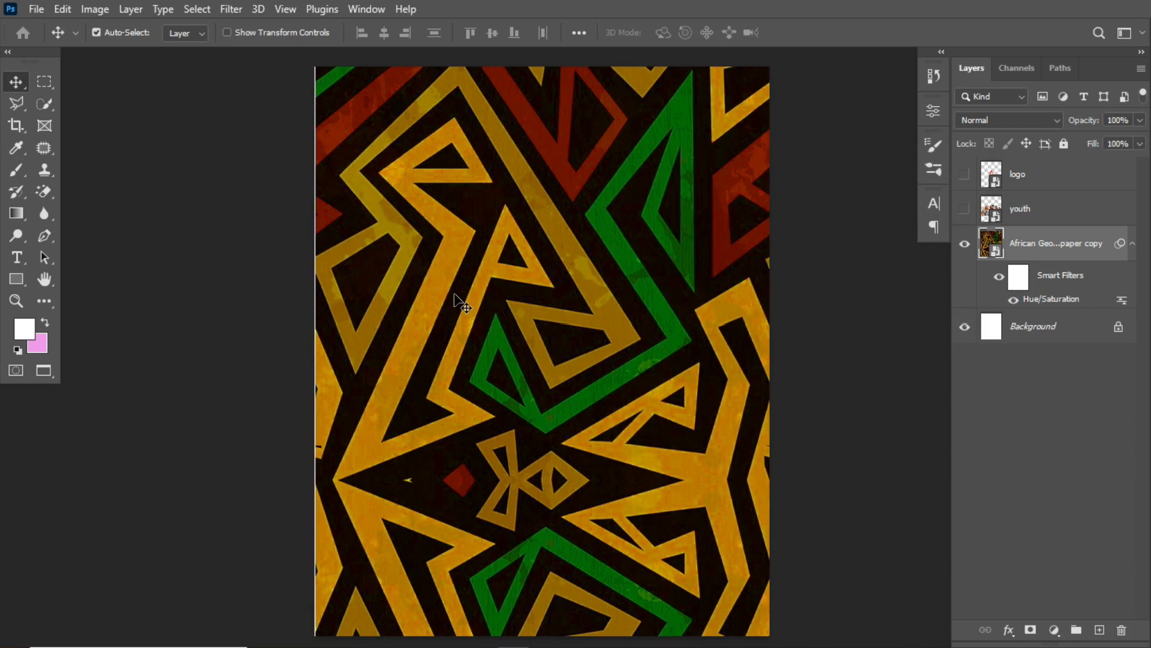
key("ctrl+t")
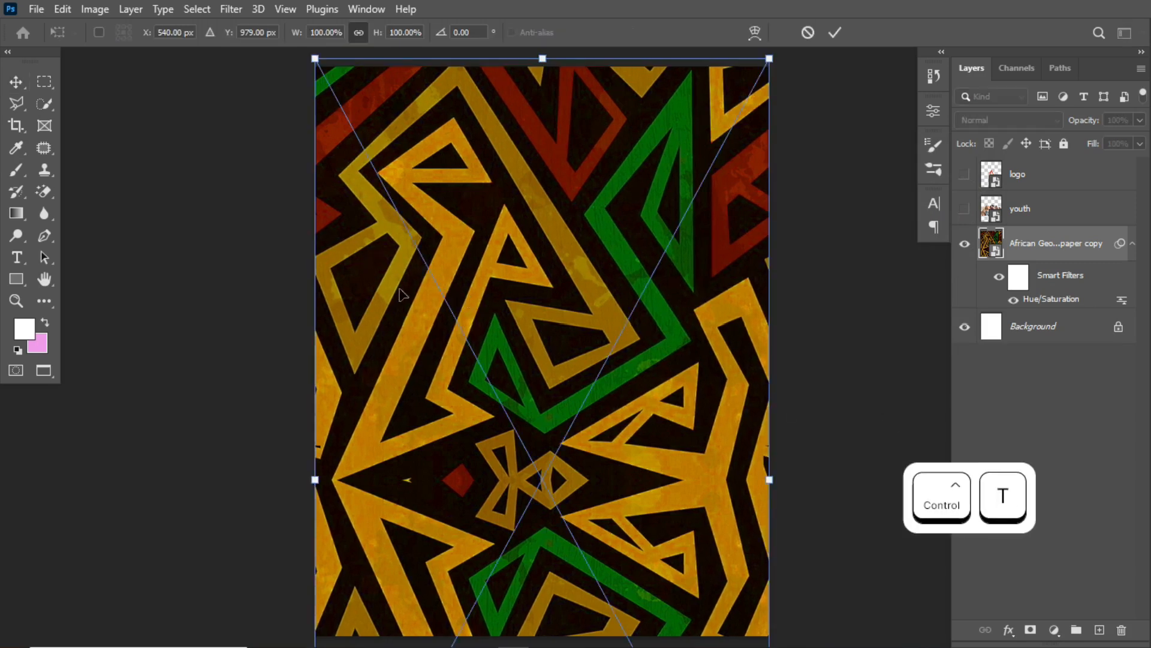
key("alt")
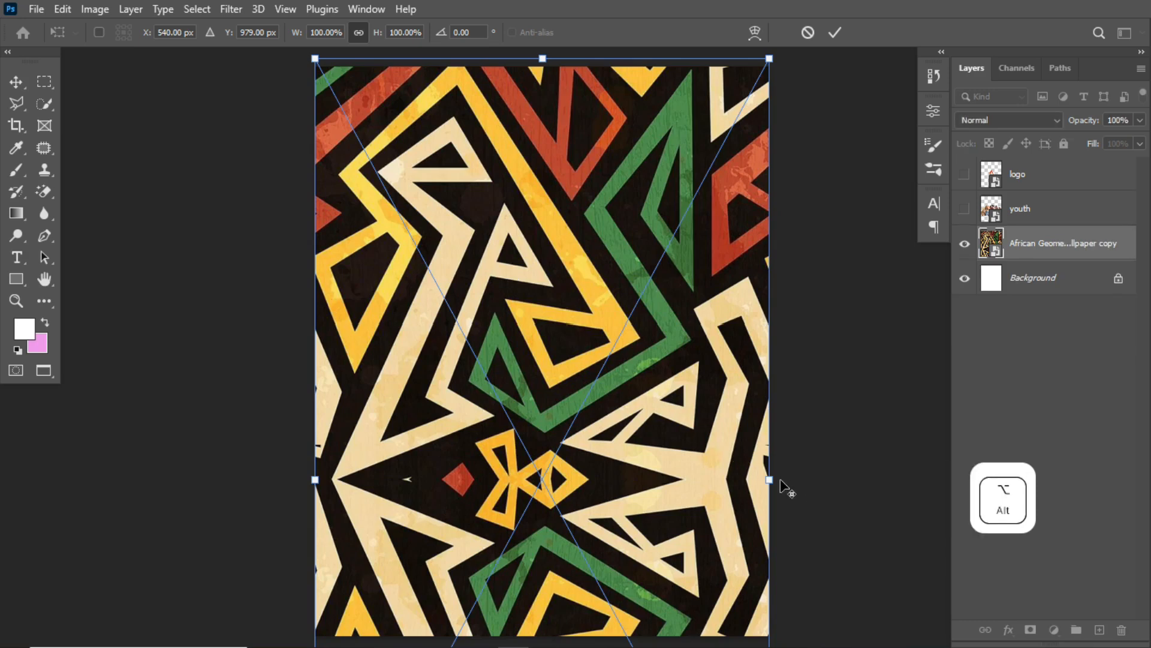
left_click_drag(769, 479, 786, 487)
left_click(835, 33)
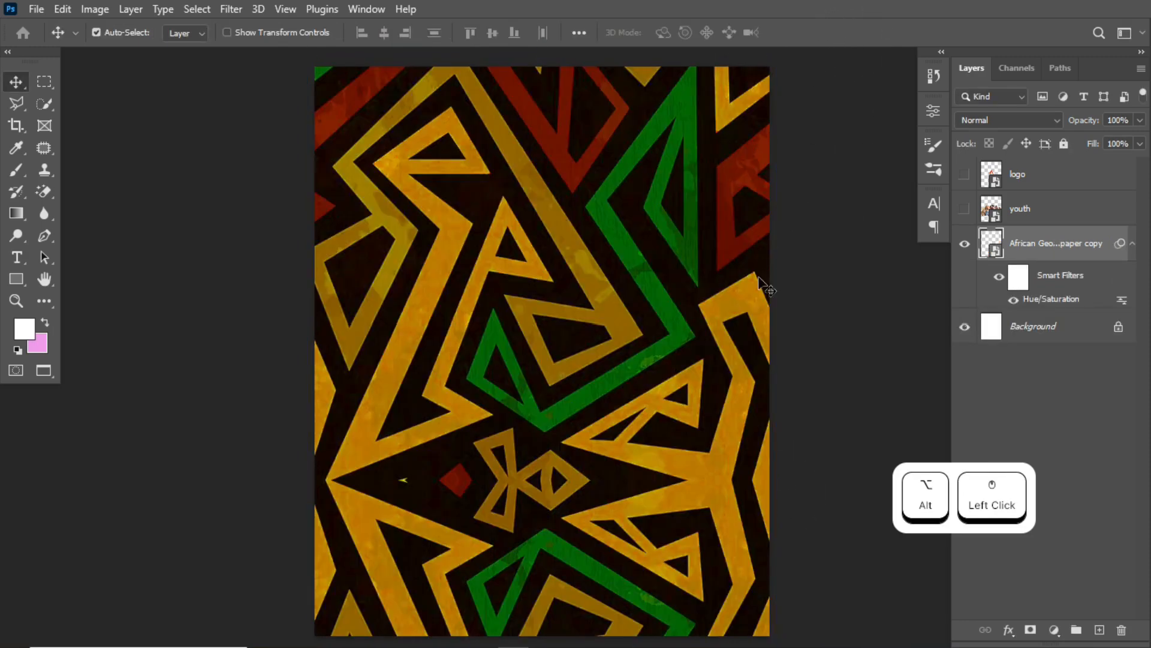
left_click(1133, 246)
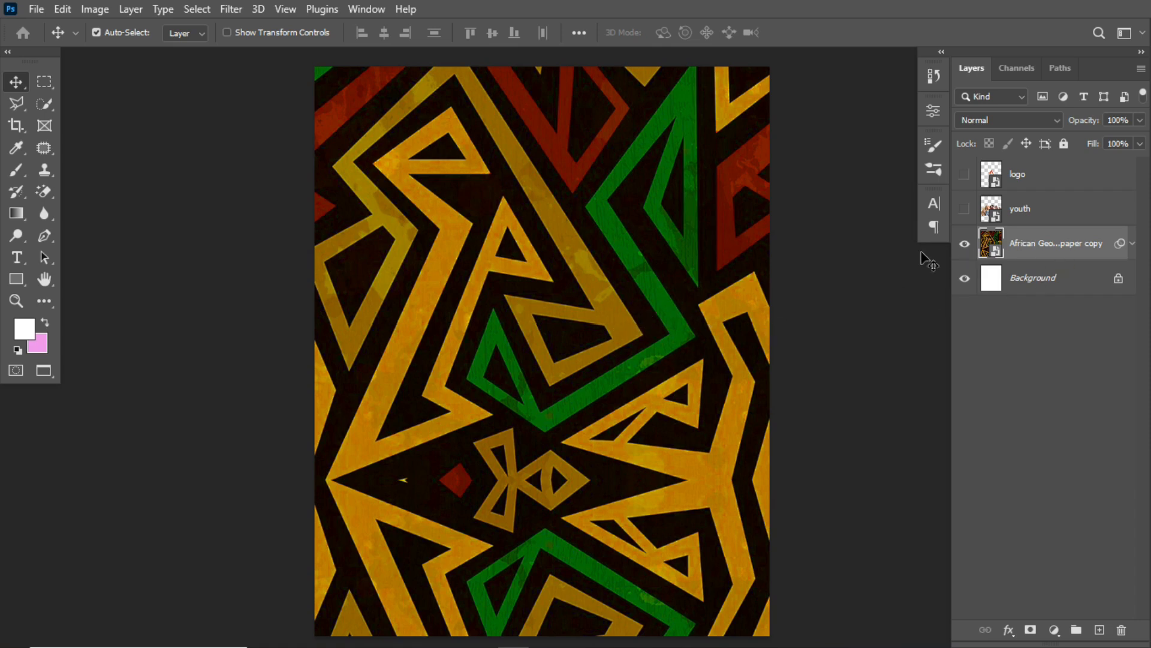
Show the youth layer above the wallpaper and convert it to a smart object.
left_click(960, 210)
left_click(1023, 220)
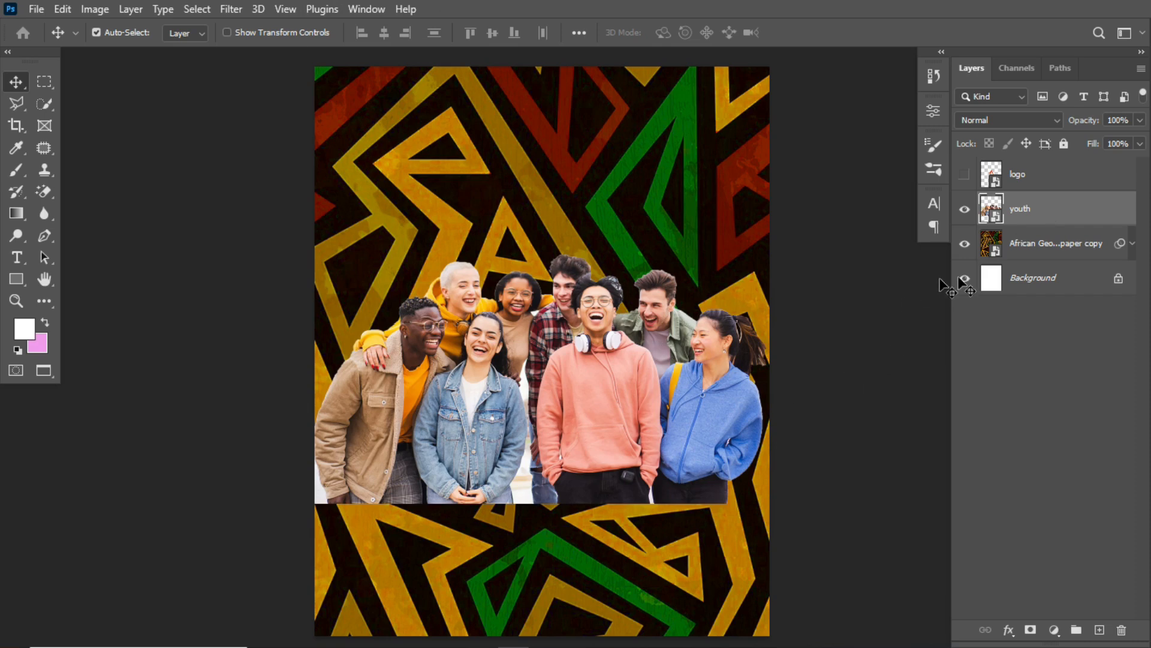
right_click(1068, 209)
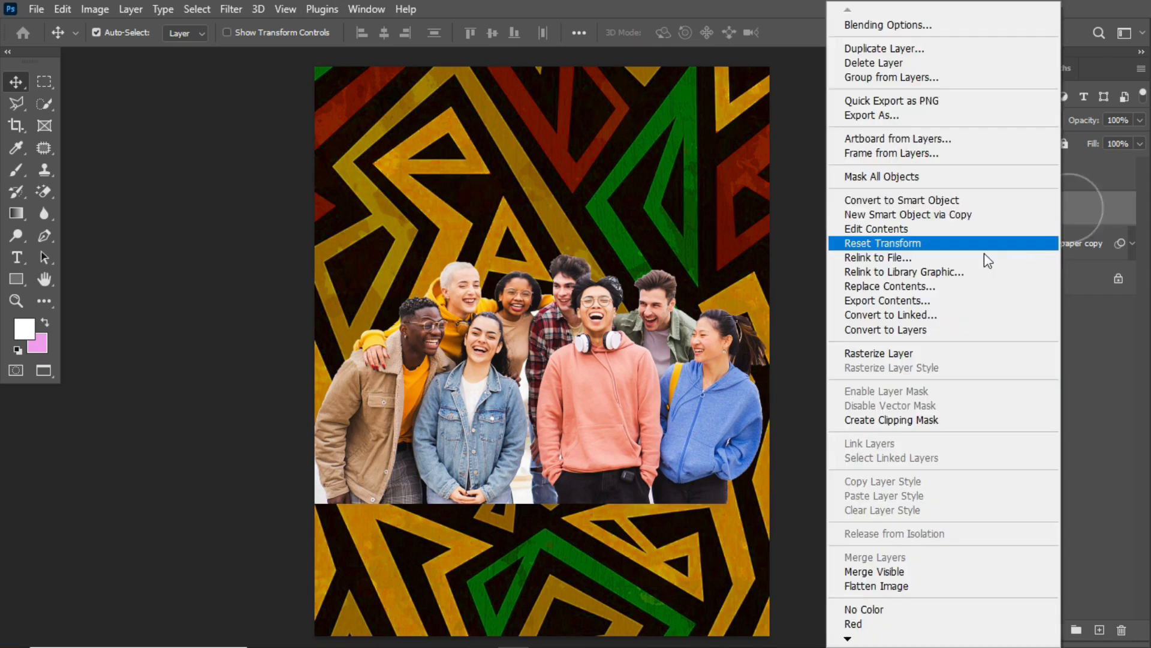
left_click(953, 200)
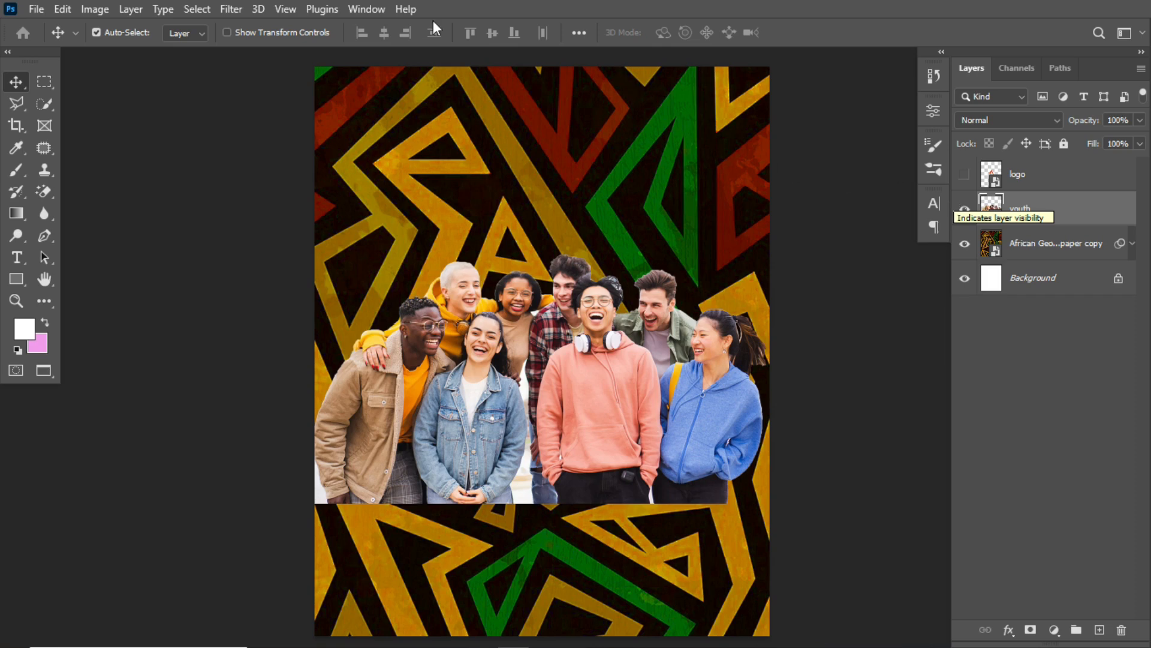
Apply a Camera Raw filter to the youth layer with Texture +92 and Clarity +22.
left_click(231, 9)
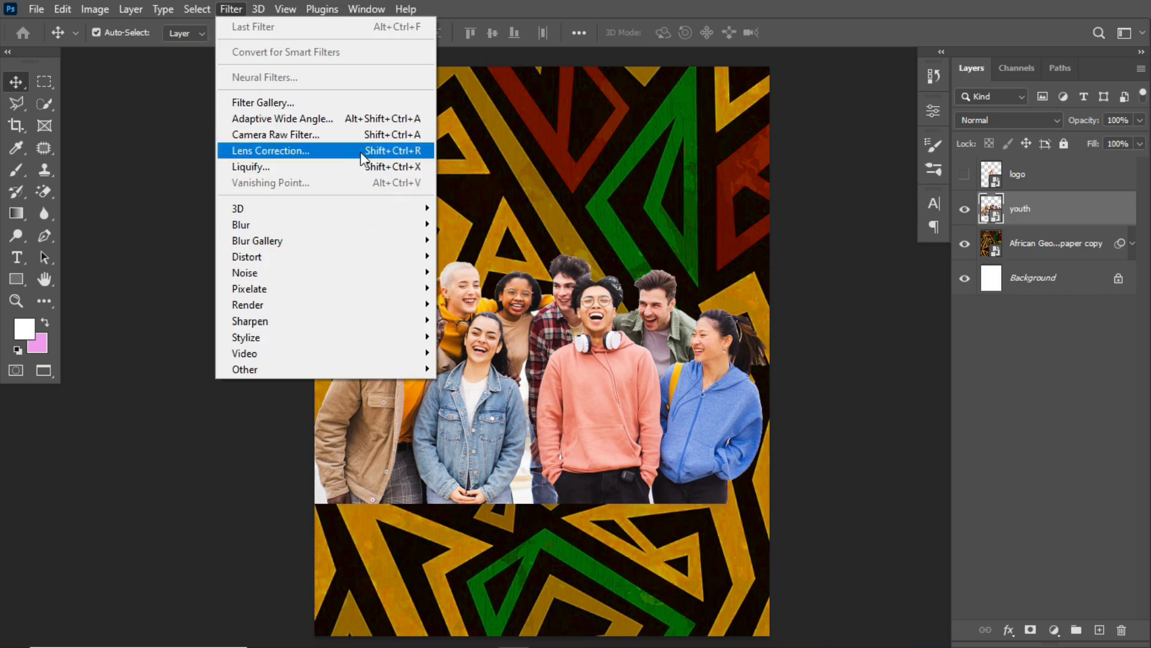
left_click(393, 135)
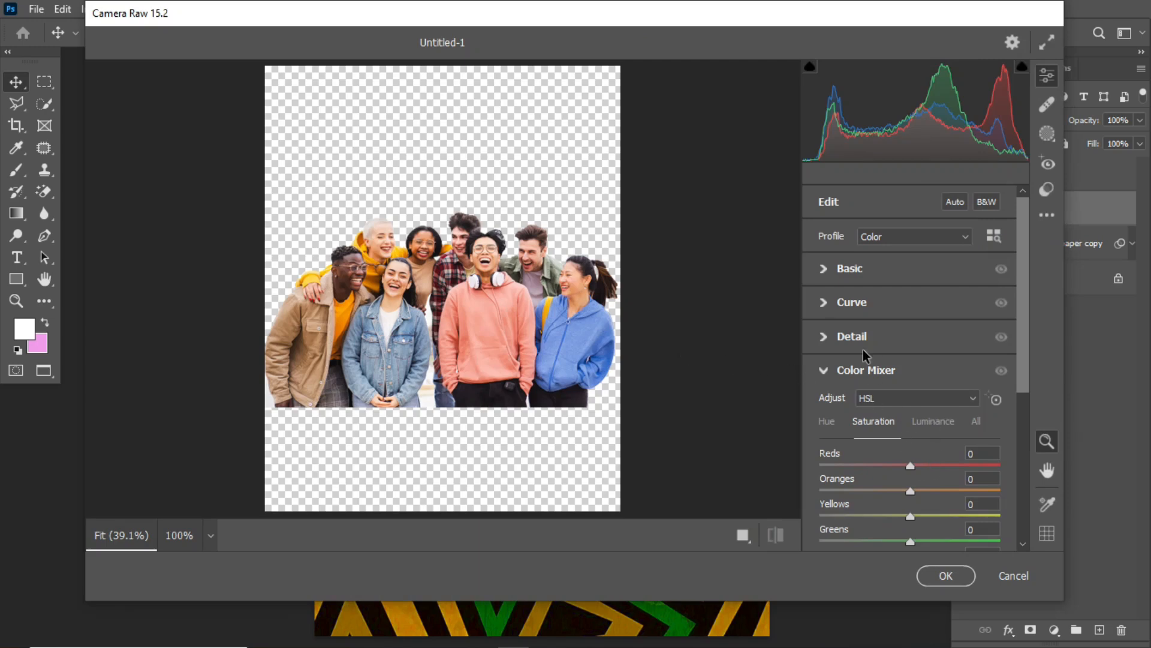
left_click(826, 370)
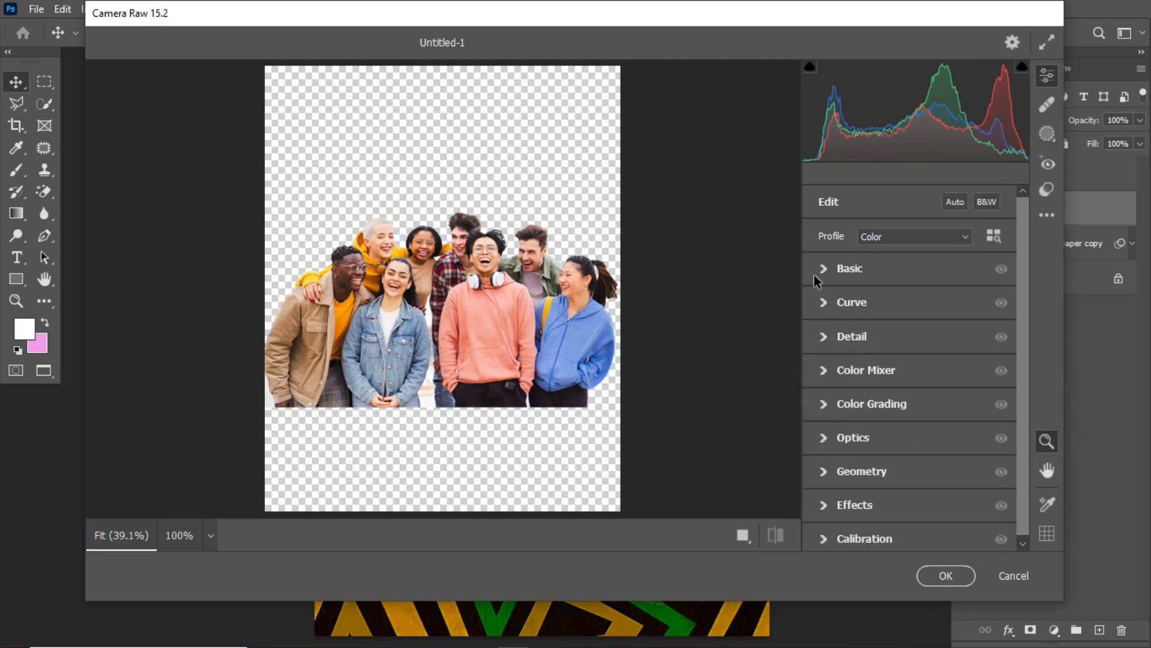
left_click(822, 268)
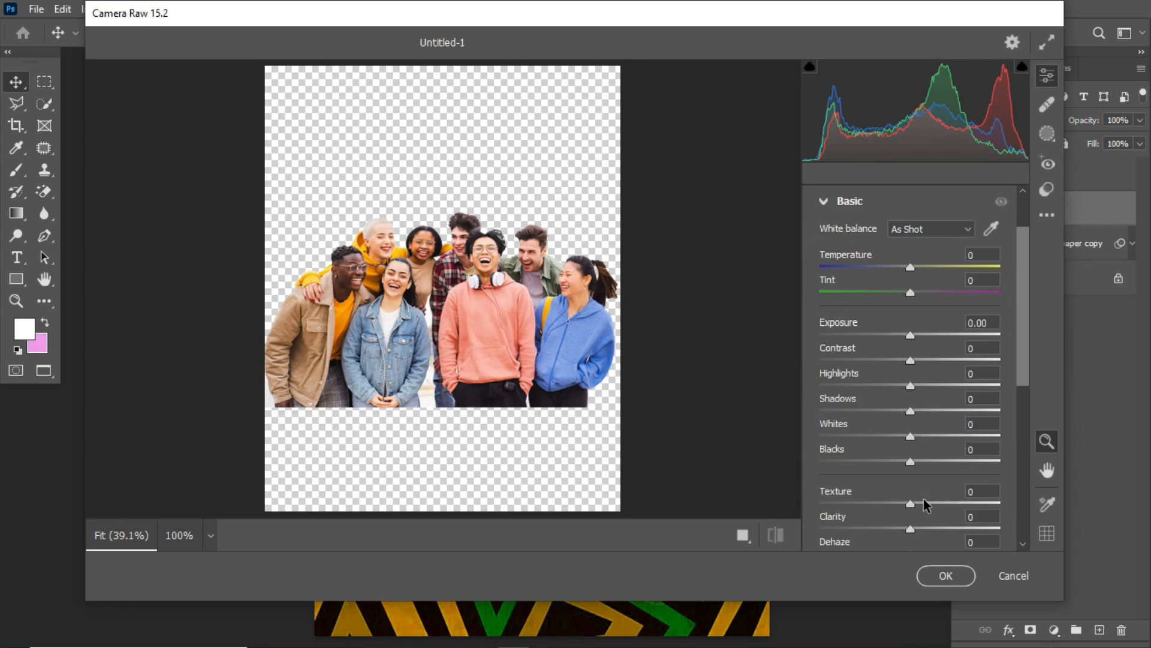
left_click_drag(912, 503, 993, 505)
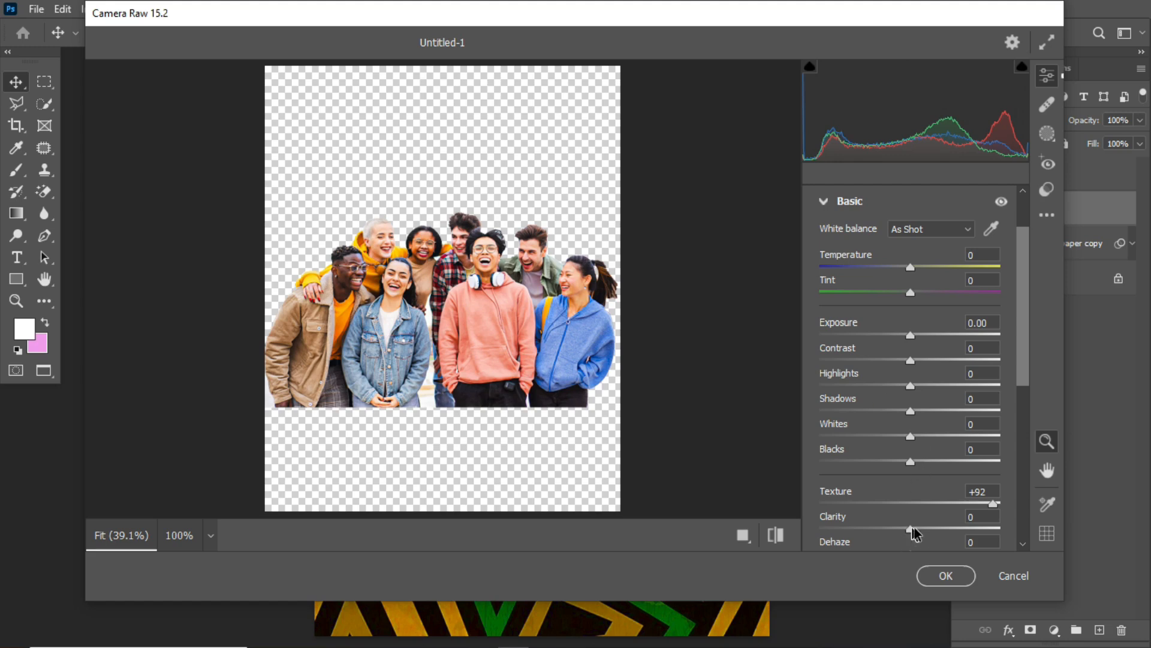
left_click_drag(914, 533, 931, 530)
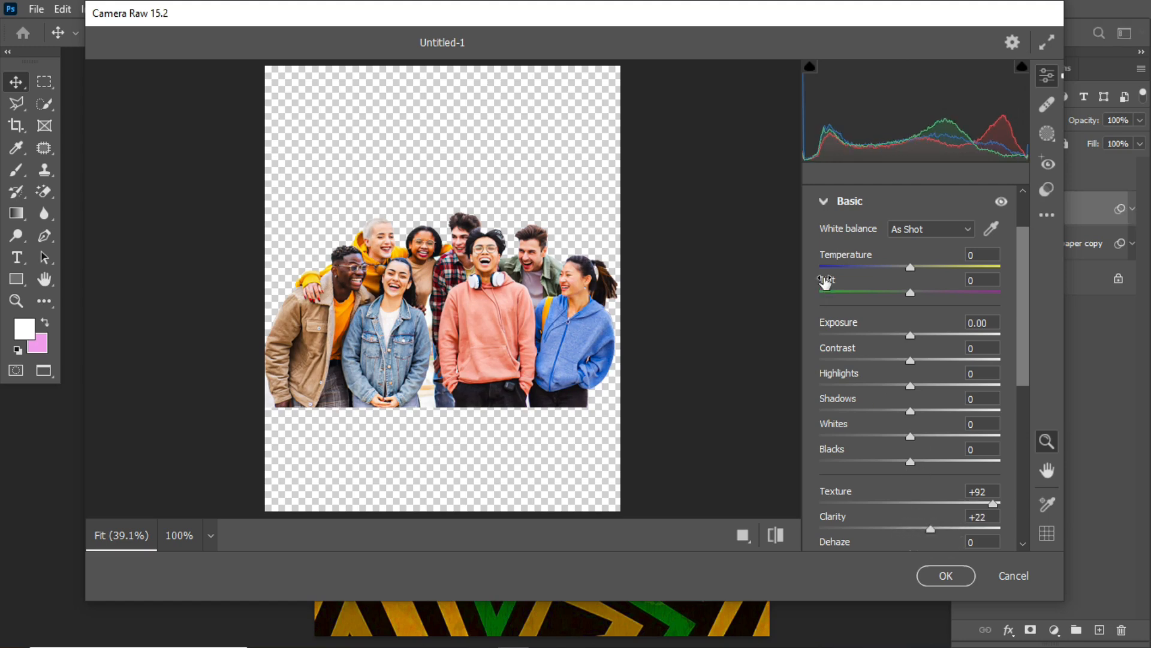
Set the youth layer's Camera Raw Sharpening to 107 and Noise Reduction to 14, apply the filter, and collapse the smart filter list.
left_click(822, 207)
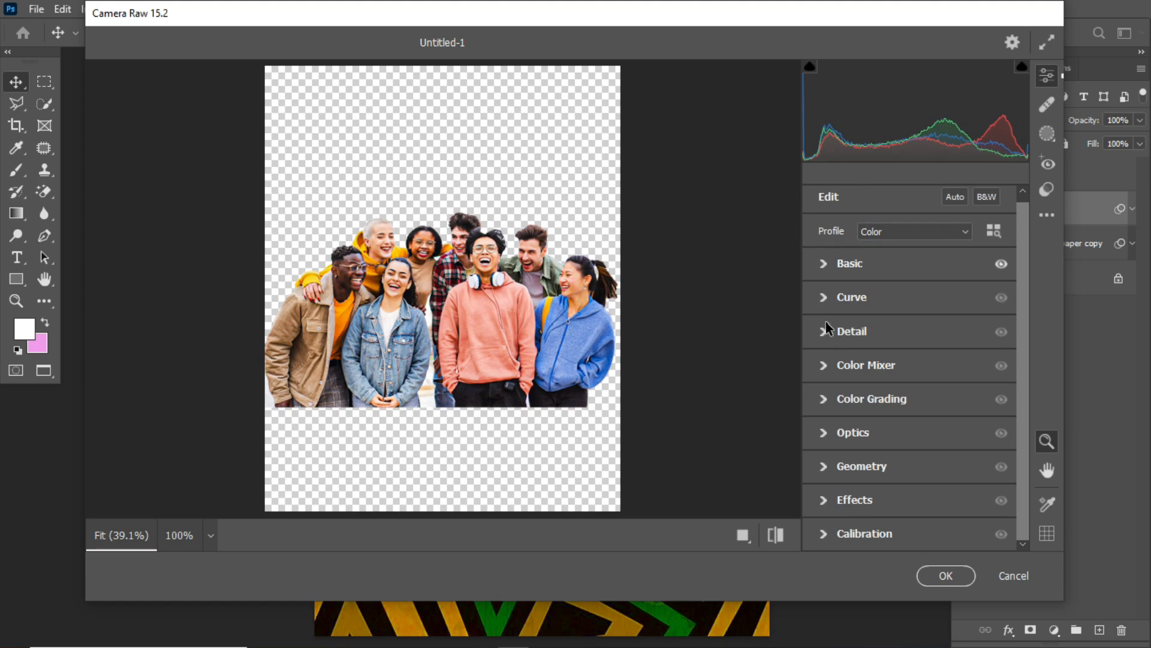
left_click(826, 329)
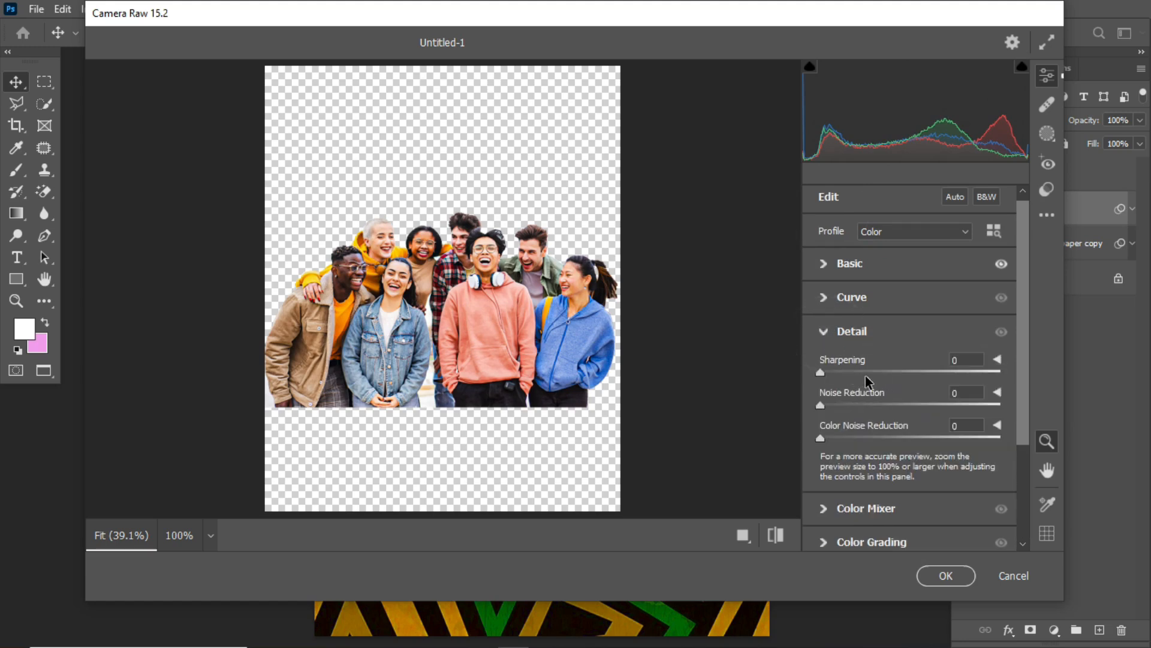
left_click_drag(884, 370, 953, 373)
left_click_drag(821, 404, 848, 406)
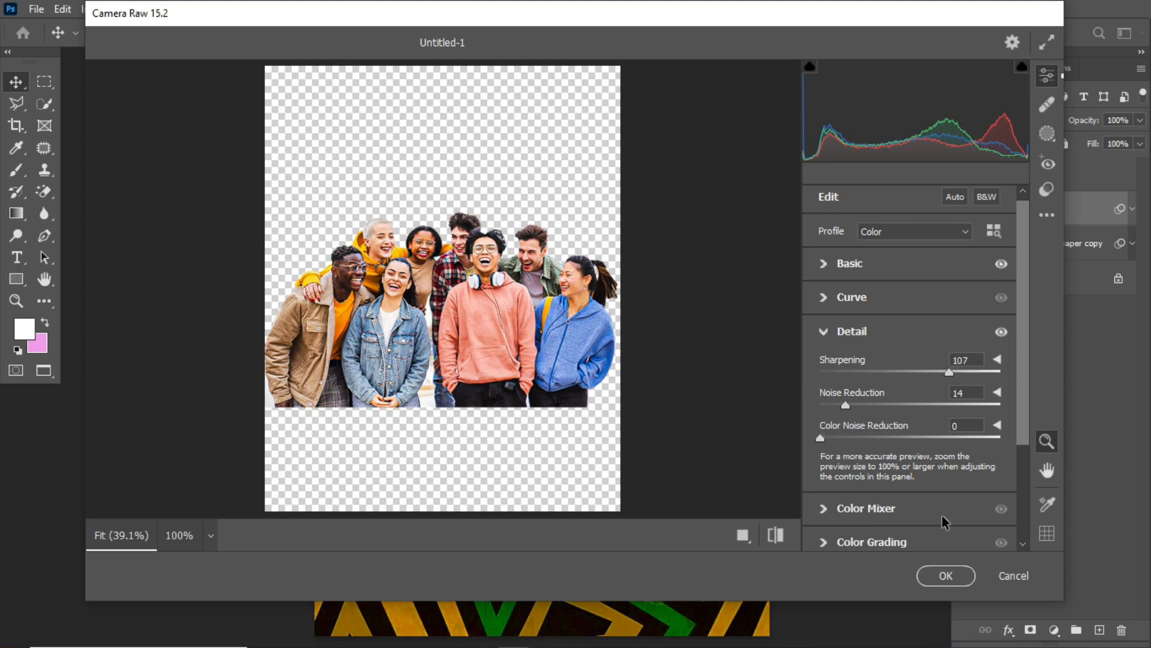
left_click(826, 330)
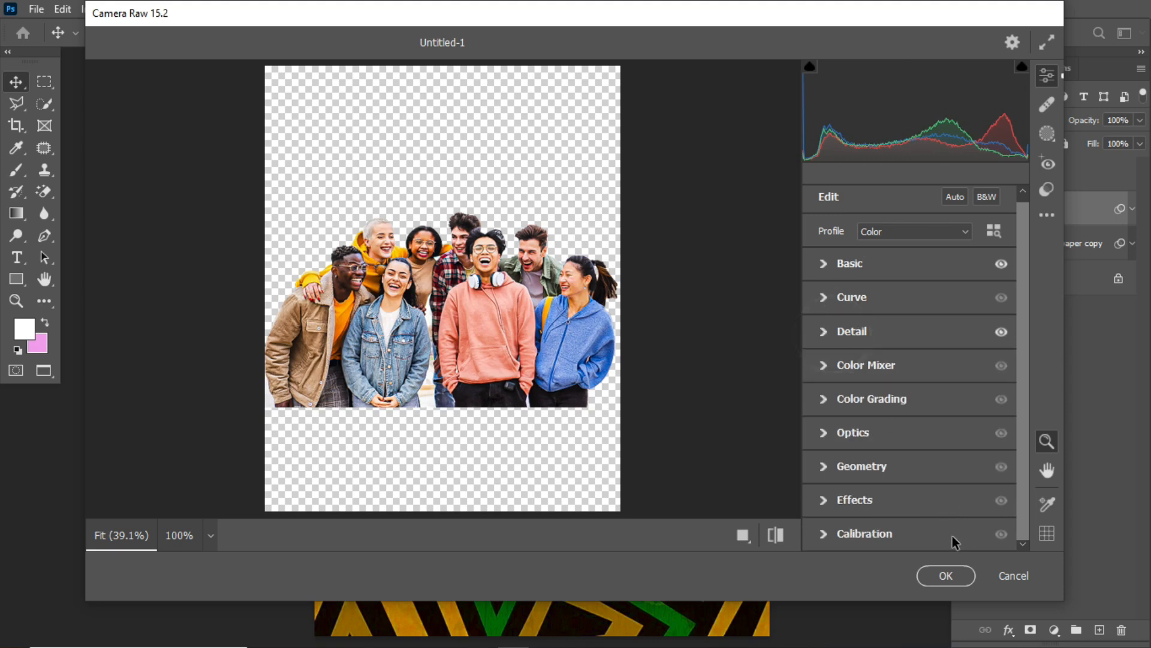
left_click(948, 574)
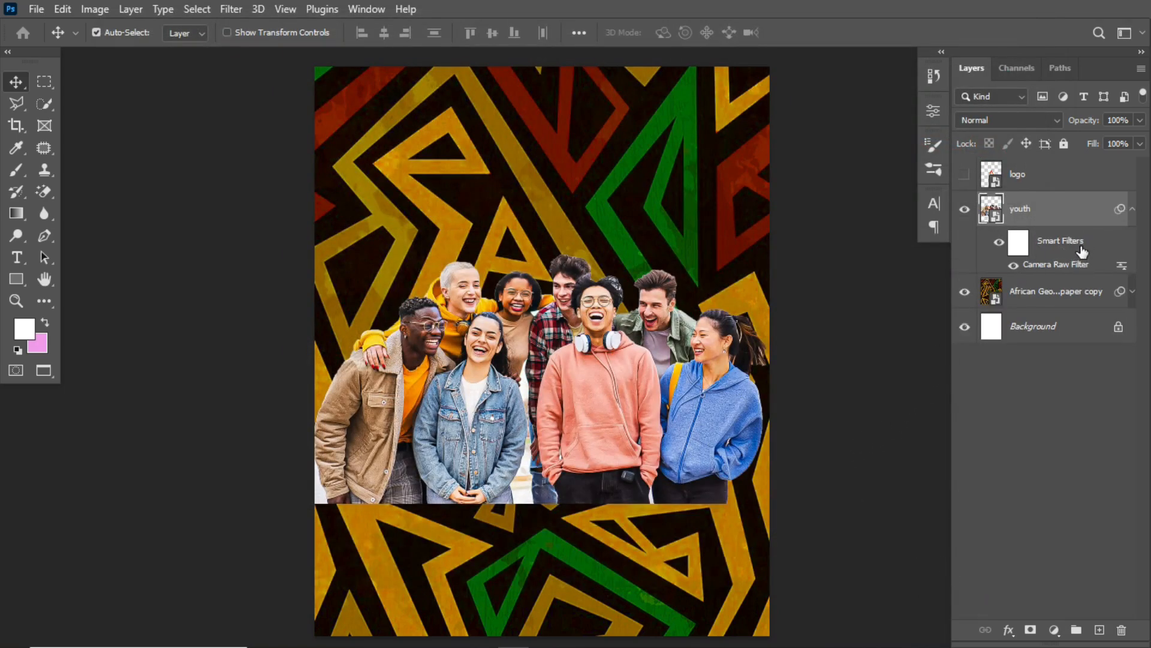
left_click(1133, 209)
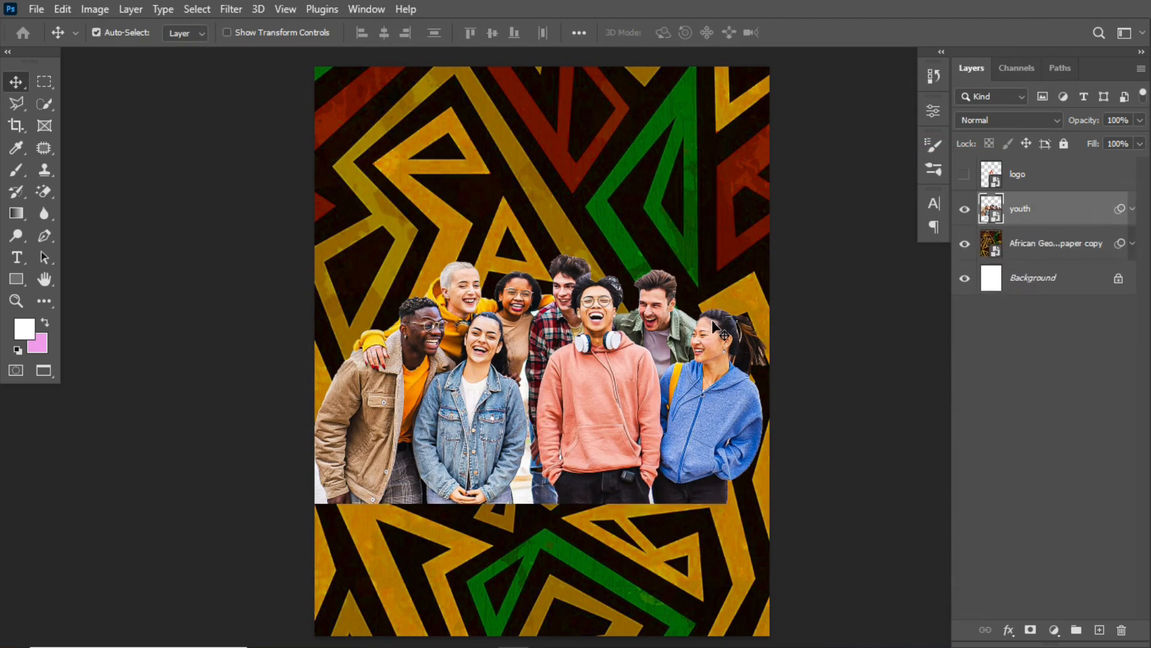
Scale the youth photo to about 113% about its centre and move it down so its base meets the canvas's bottom edge.
key("ctrl+t")
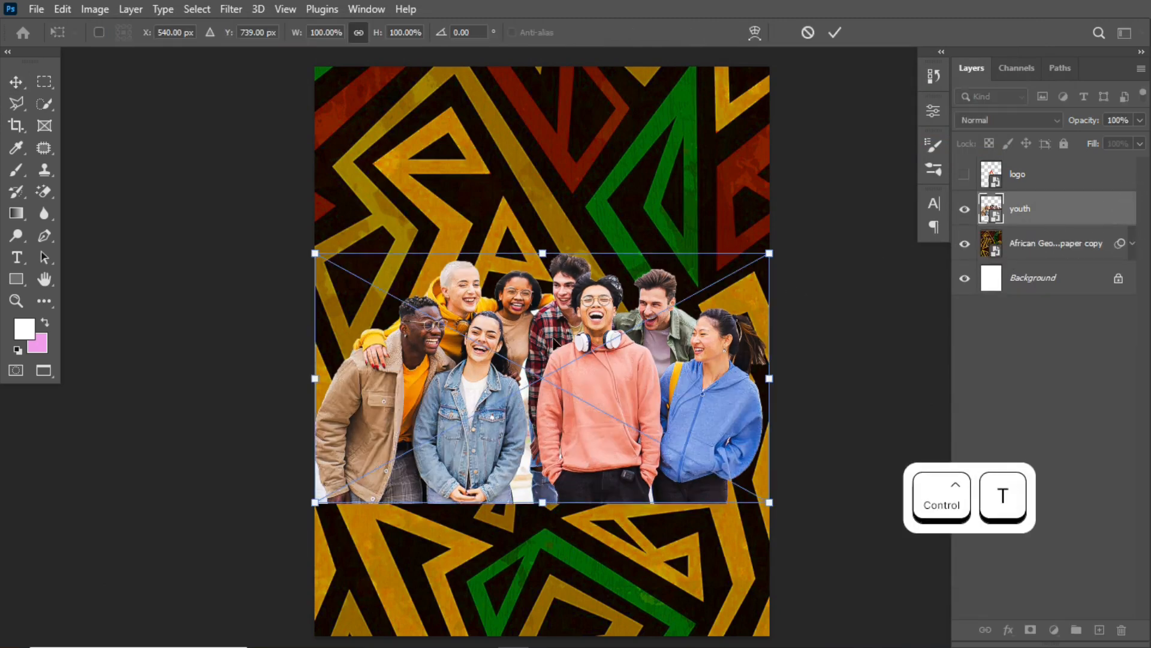
left_click_drag(561, 347, 560, 479)
left_click_drag(770, 394, 808, 390)
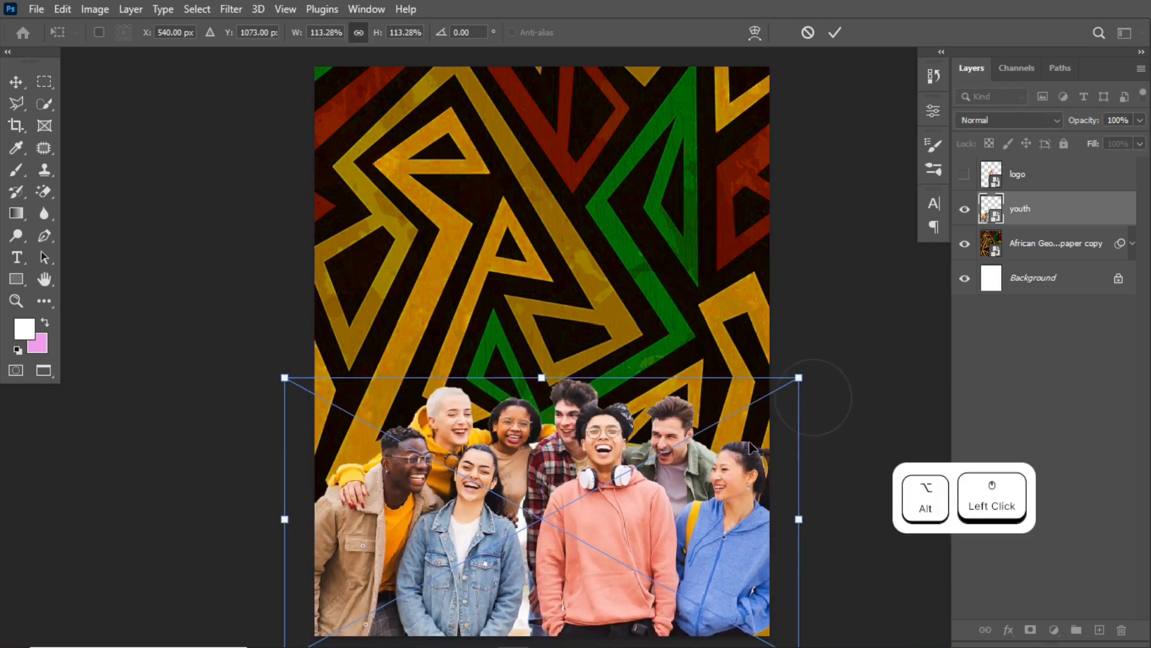
left_click_drag(682, 503, 682, 478)
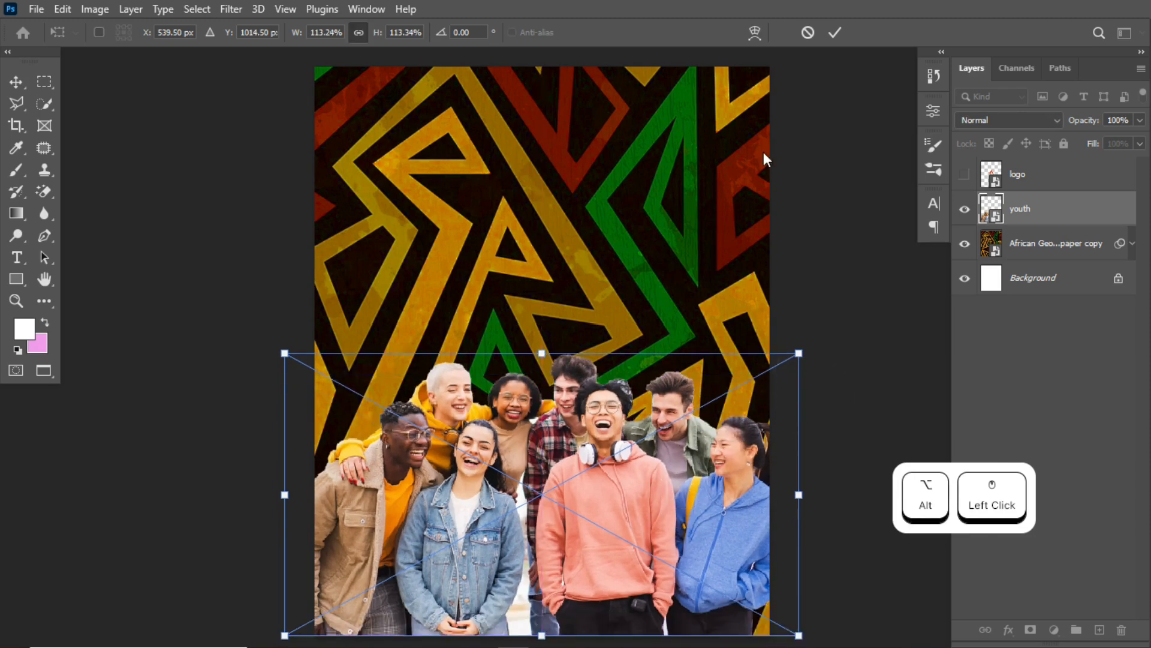
left_click(834, 34)
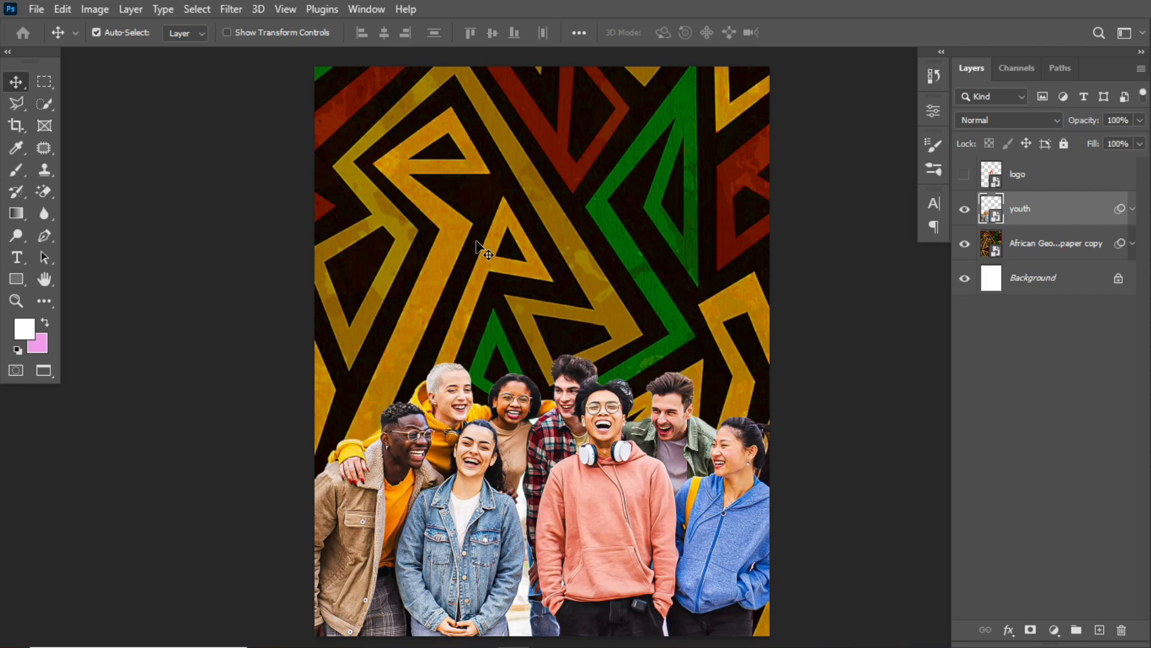
Show the logo layer, shrink the logo to about a quarter of its size, and place it near the canvas's top, just left of centre.
left_click(965, 175)
left_click(1047, 186)
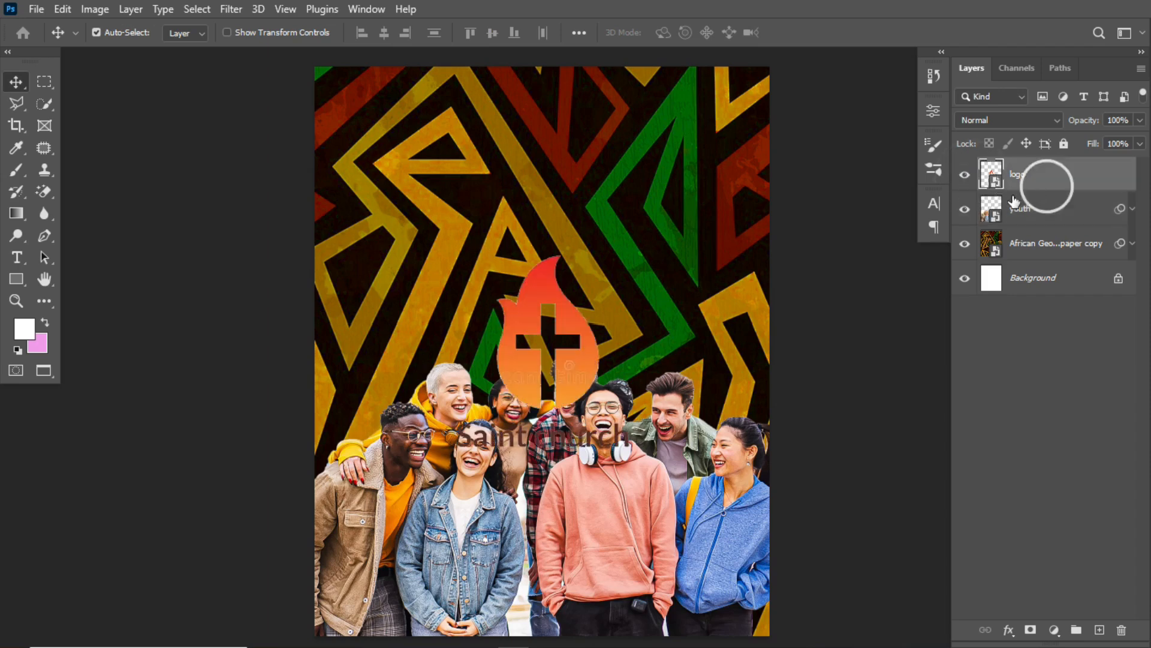
key("ctrl")
key("ctrl+t")
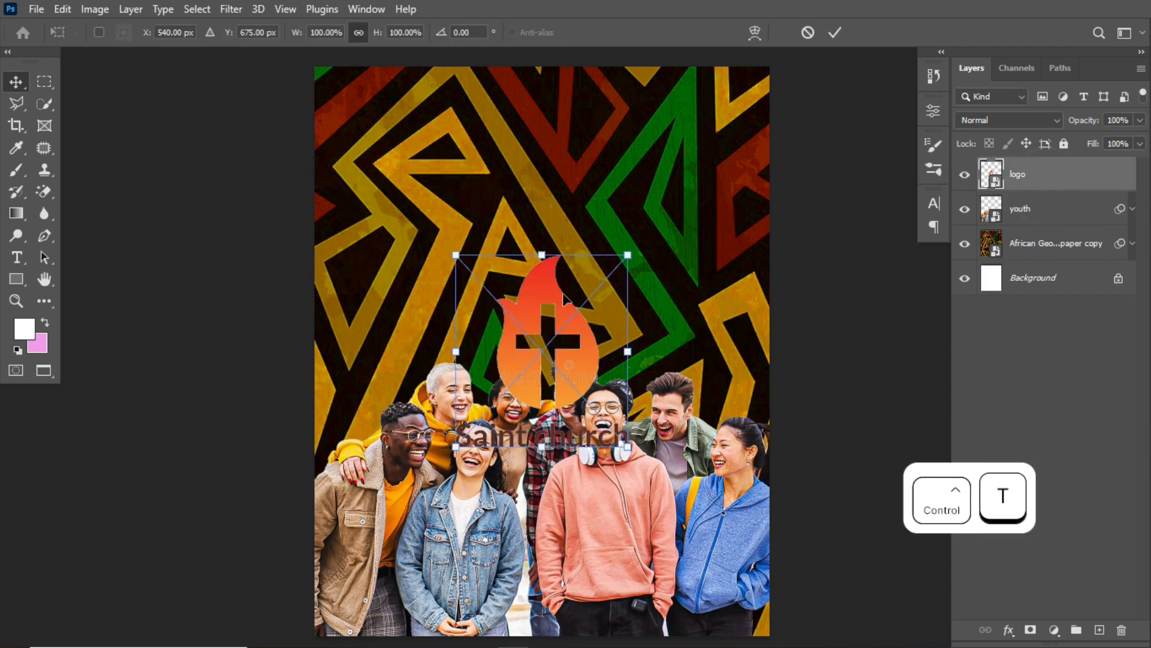
left_click_drag(639, 363, 532, 130)
key("Return")
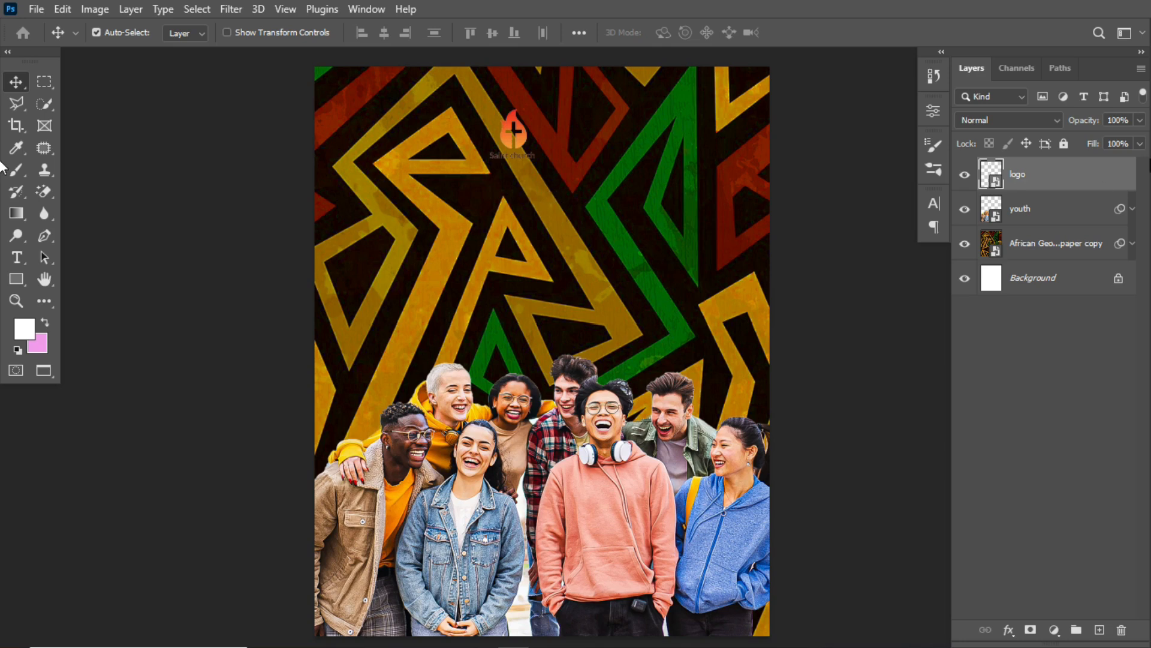
Add a 4 px outside stroke in white (ffffff) to the logo layer.
left_click(1090, 175)
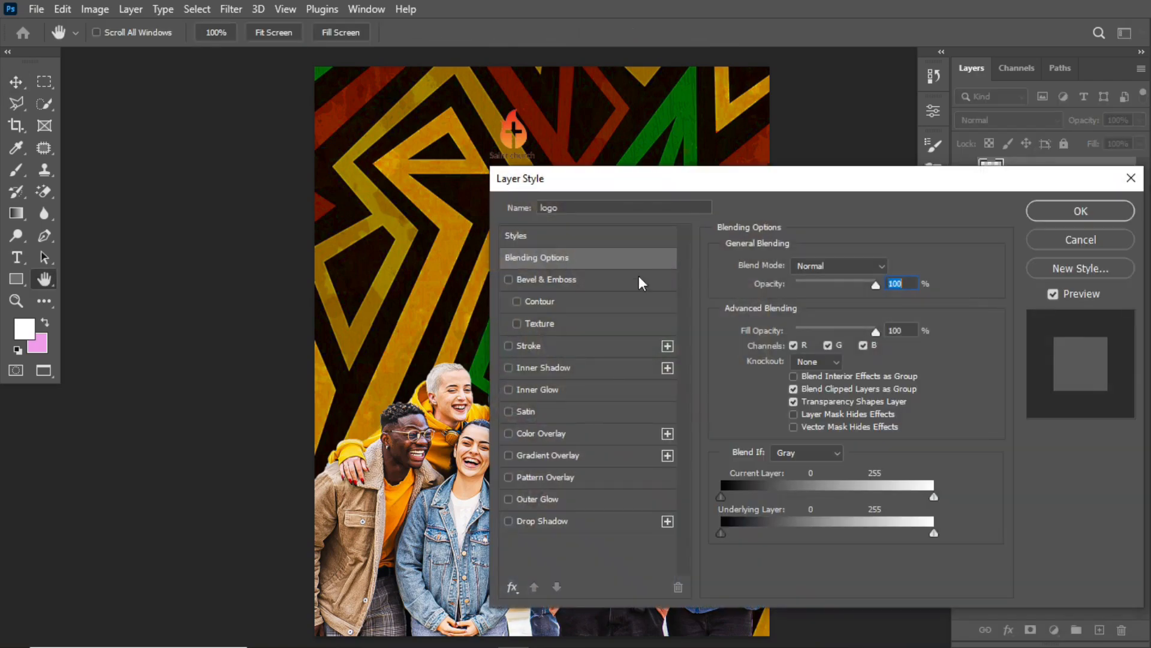
left_click(530, 345)
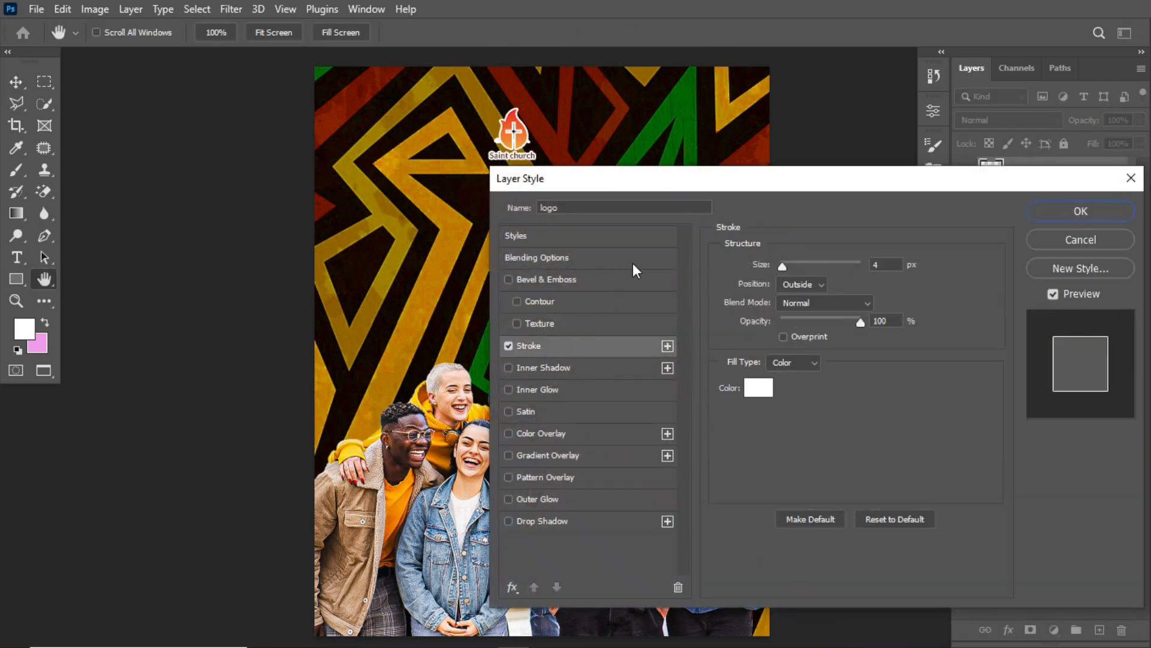
left_click(759, 386)
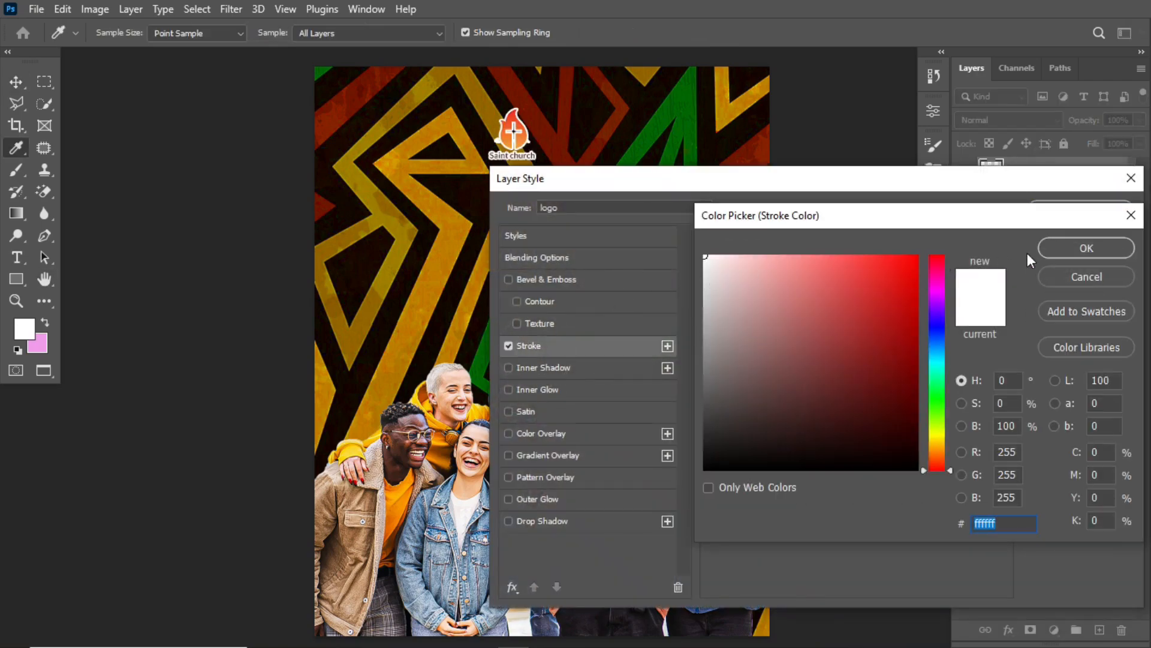
left_click(1100, 255)
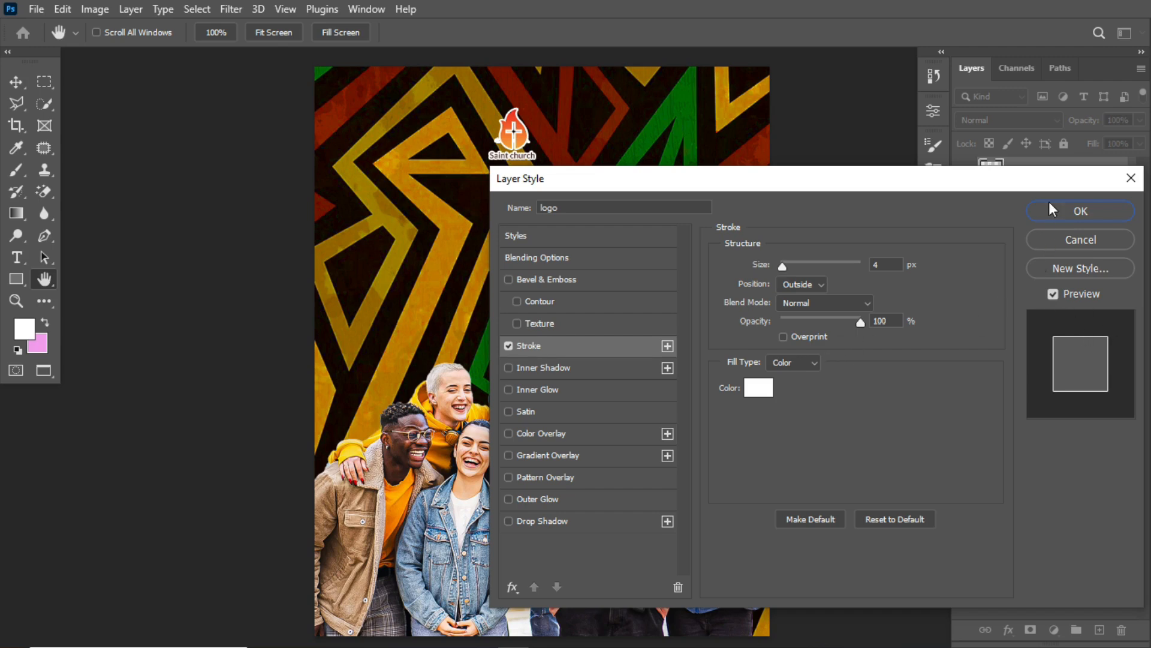
left_click(1074, 218)
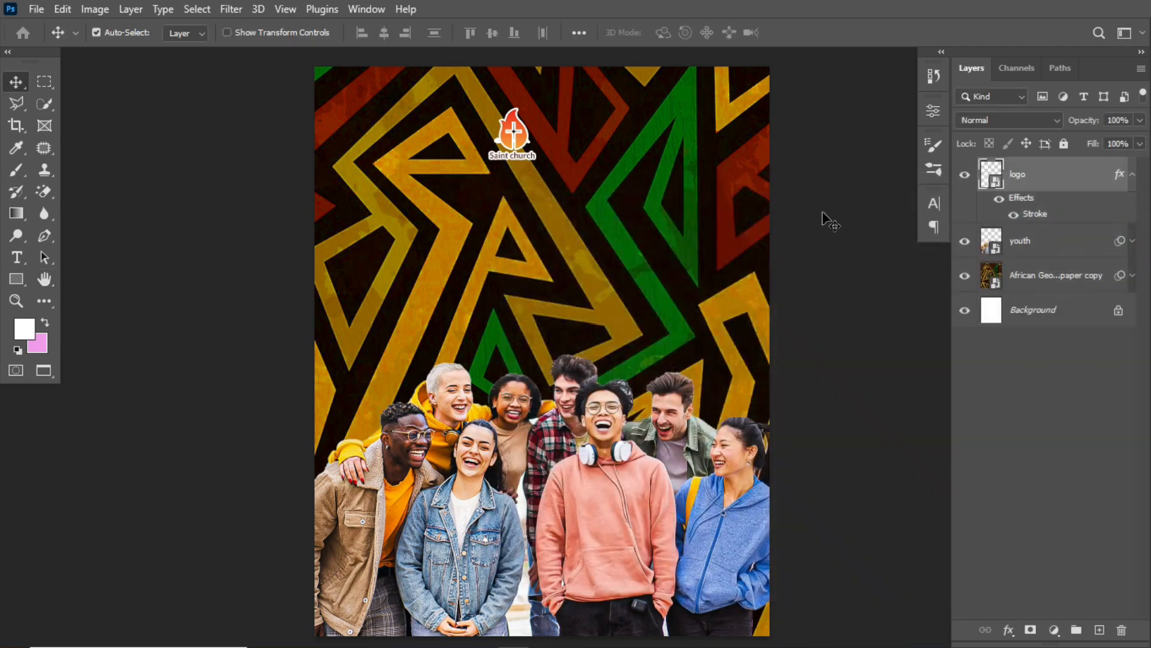
Compare the logo with its stroke hidden and shown, and collapse the layer's effects list.
left_click(1012, 215)
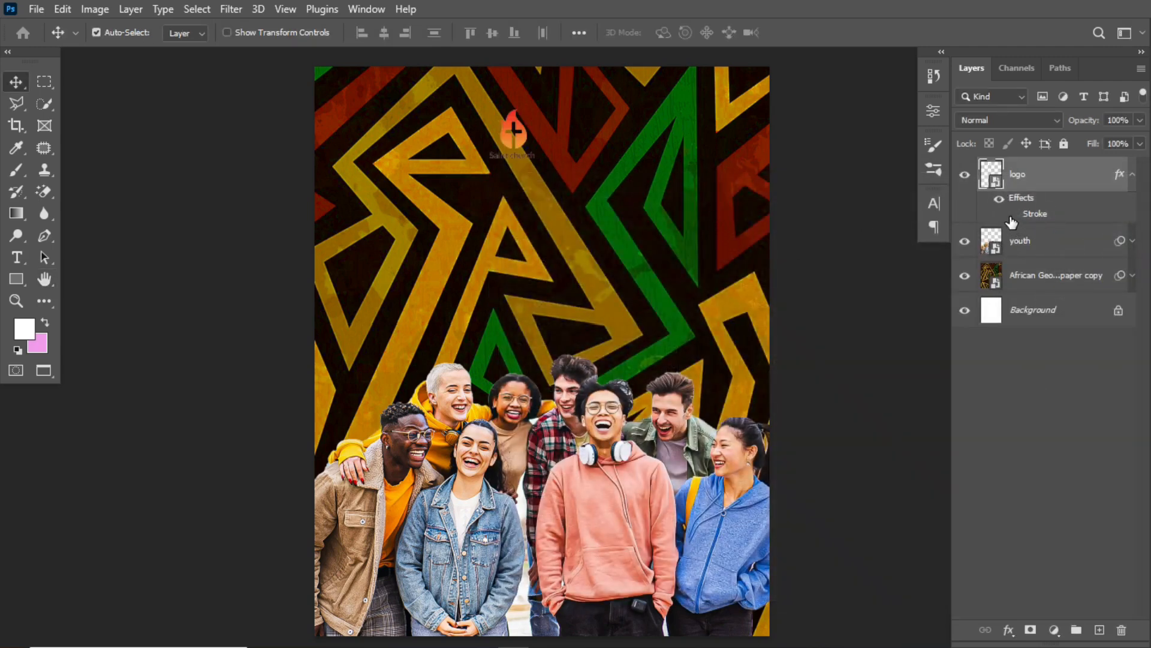
left_click(1013, 215)
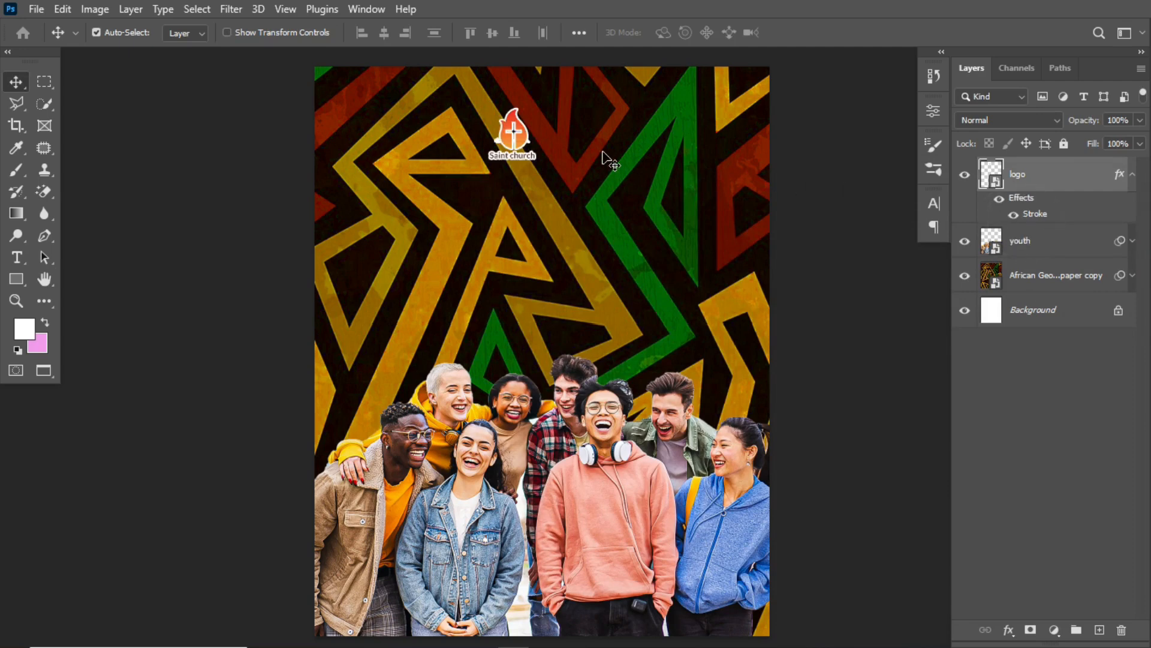
left_click(1133, 176)
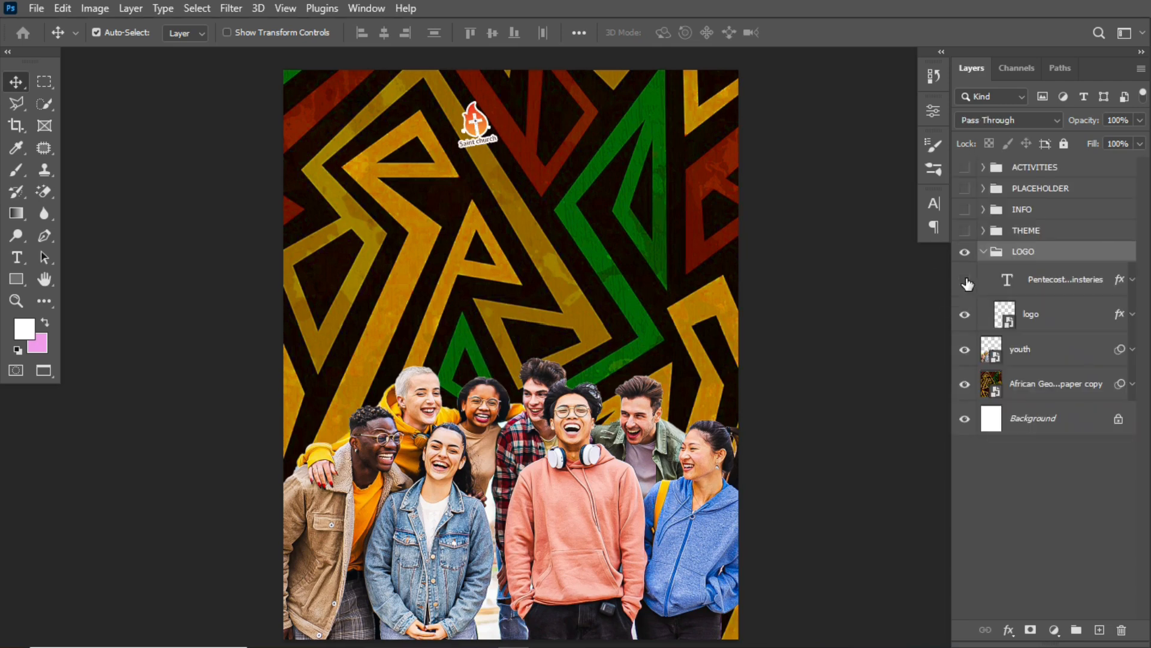
Show the Pentecostal Power Vessels Mininsteries text in the LOGO group, keep its weight at Bold, and review its font and text colour.
left_click(964, 280)
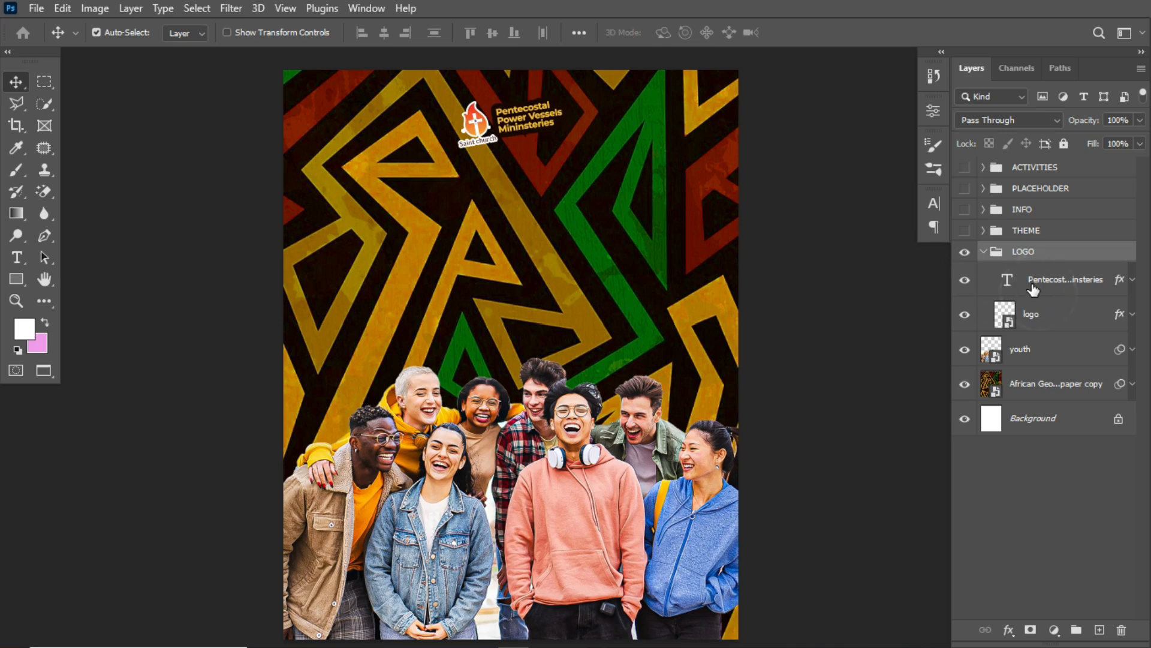
left_click(1033, 290)
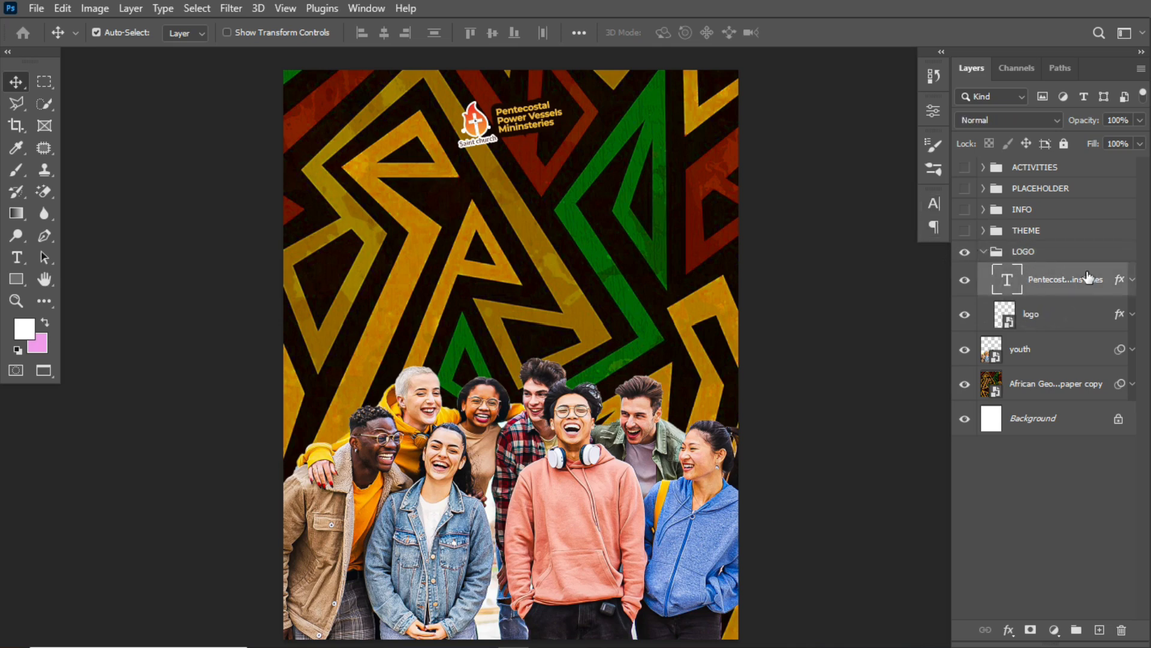
left_click(929, 204)
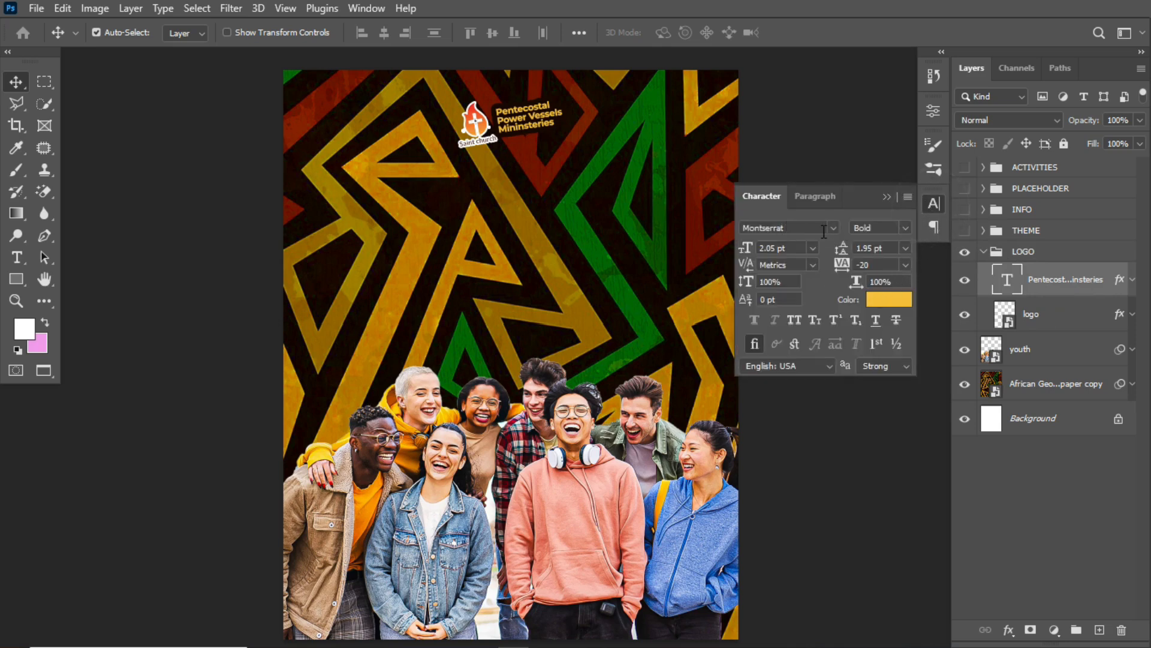
left_click(903, 228)
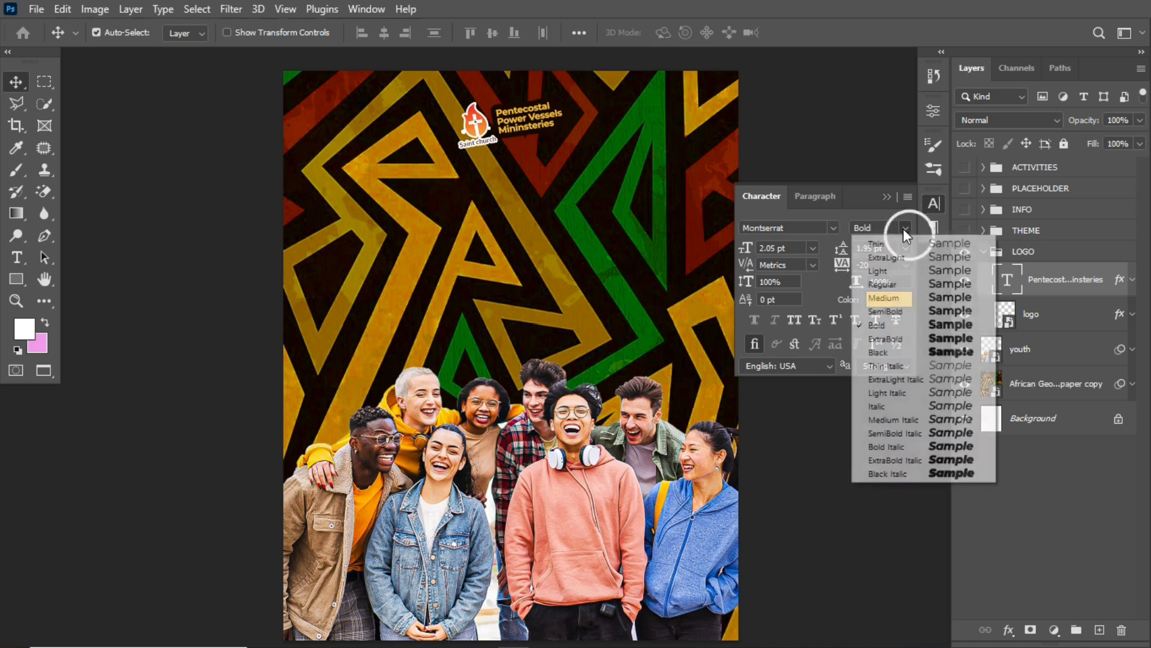
left_click(886, 327)
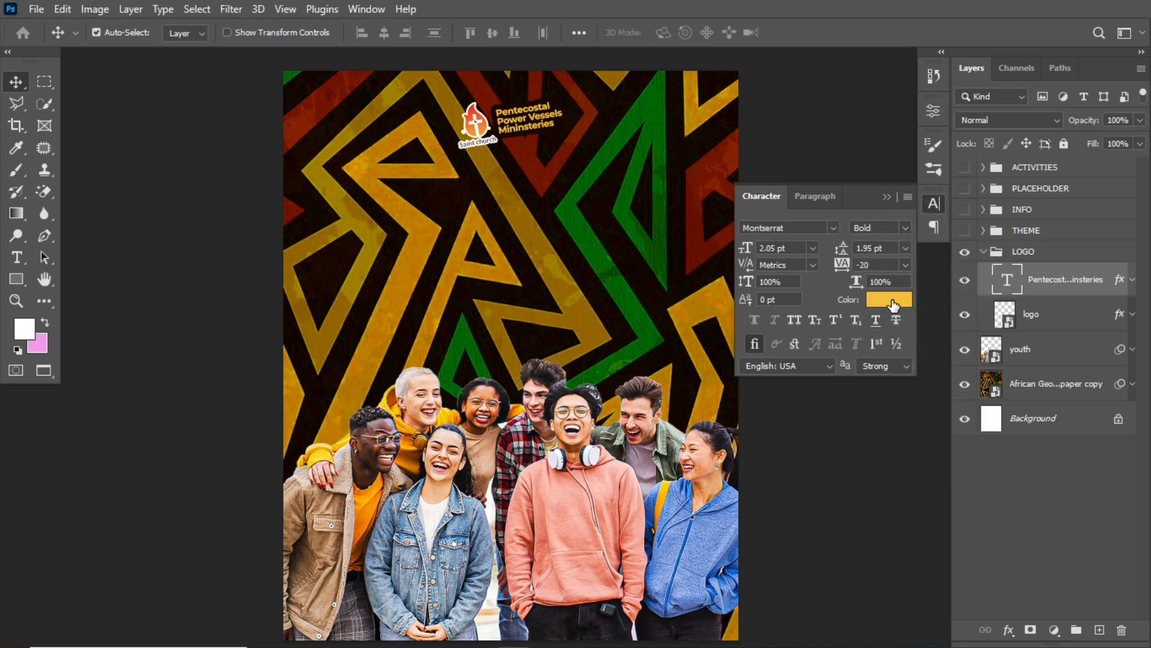
left_click(894, 300)
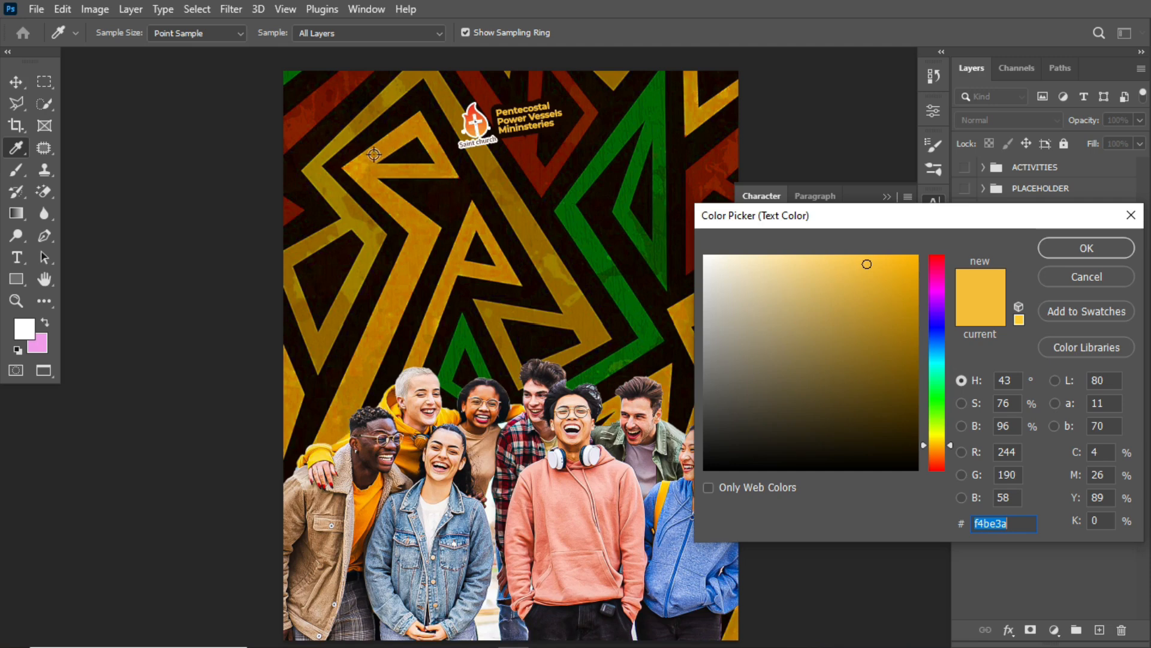
left_click(1056, 278)
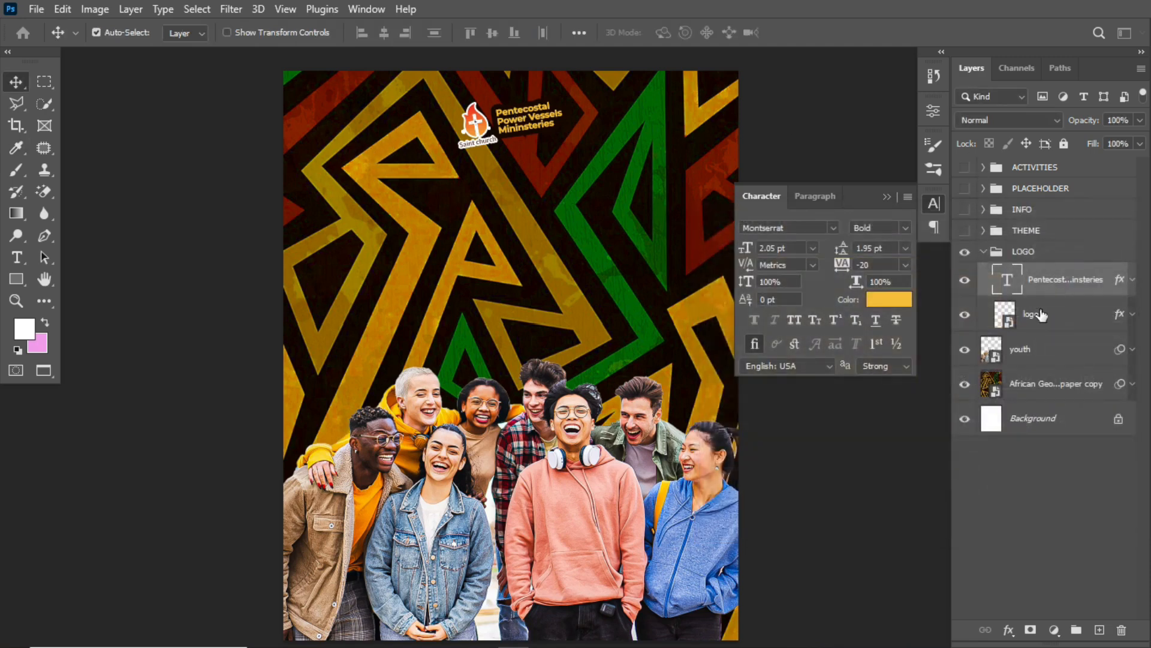
Expand the church name text's effects and compare the text with its stroke hidden and shown.
left_click(1133, 281)
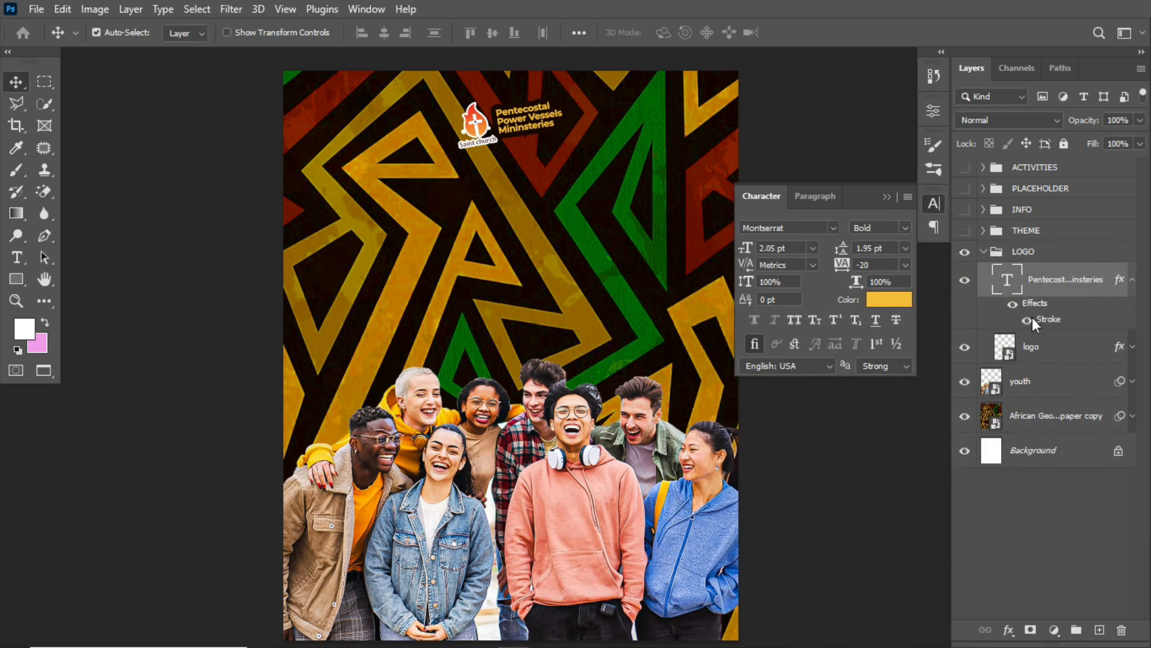
left_click(1027, 321)
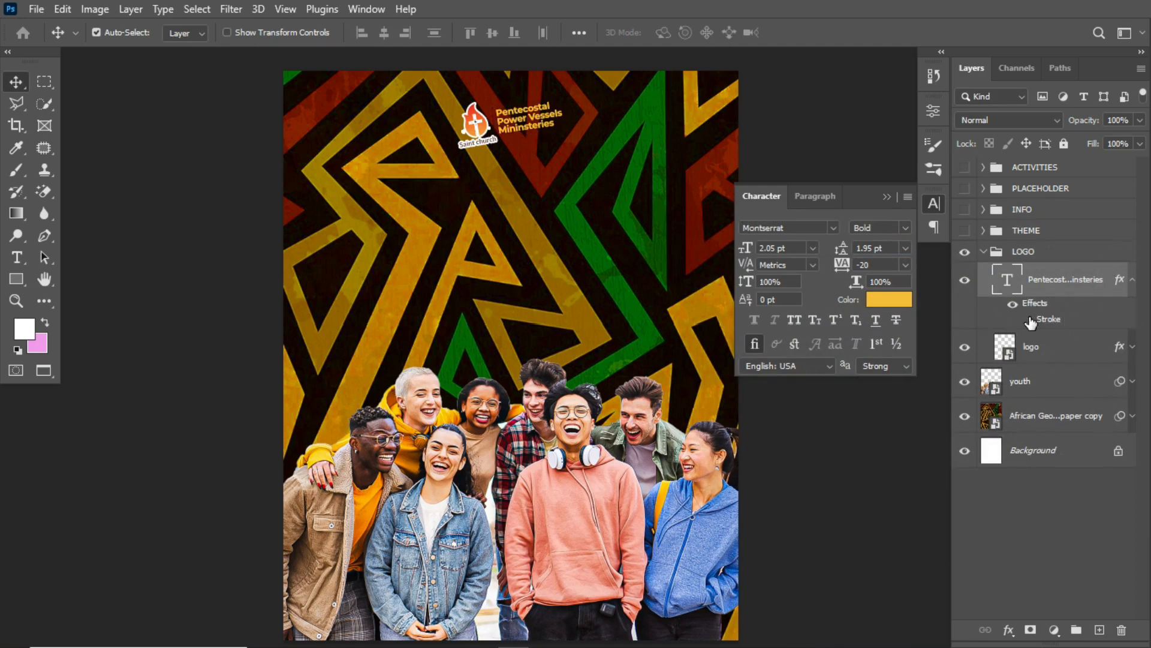
left_click(1028, 319)
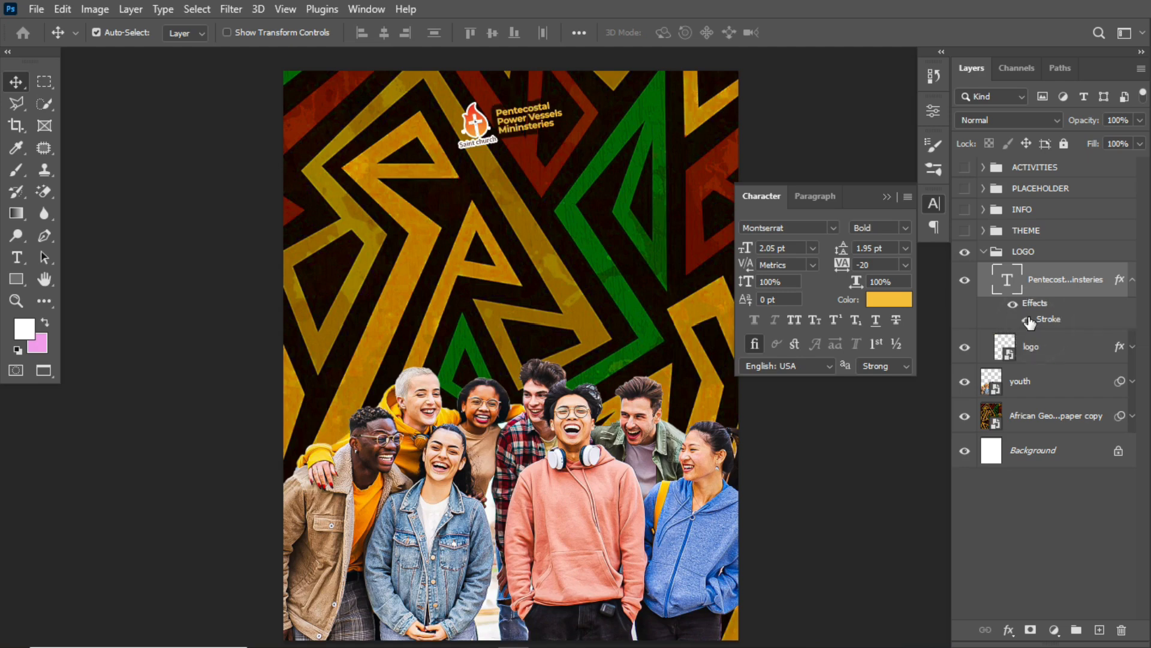
left_click(1047, 324)
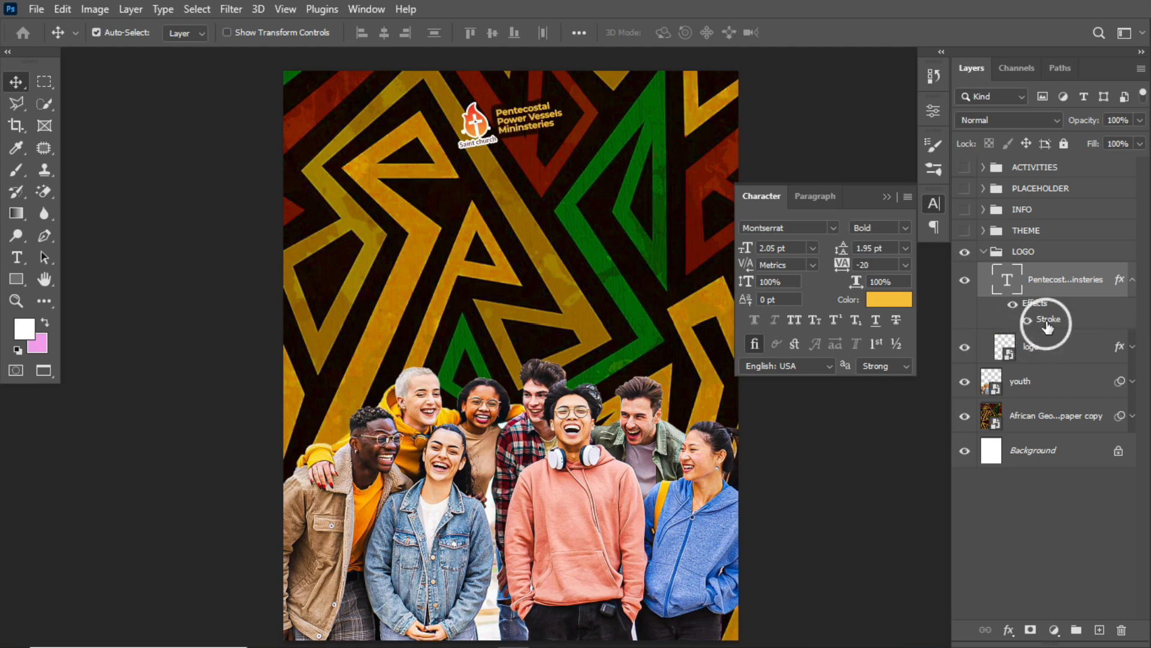
Set the church name text's stroke colour to dark brown 190700 and apply the layer style.
left_click(1105, 272)
double_click(1105, 272)
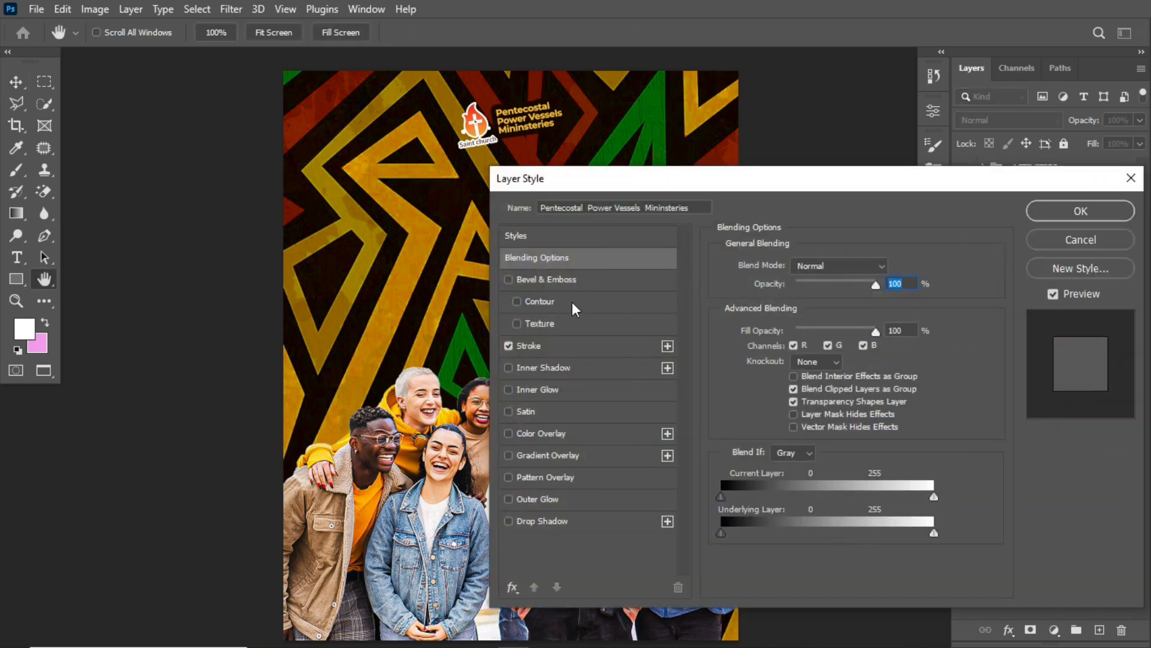
left_click(548, 344)
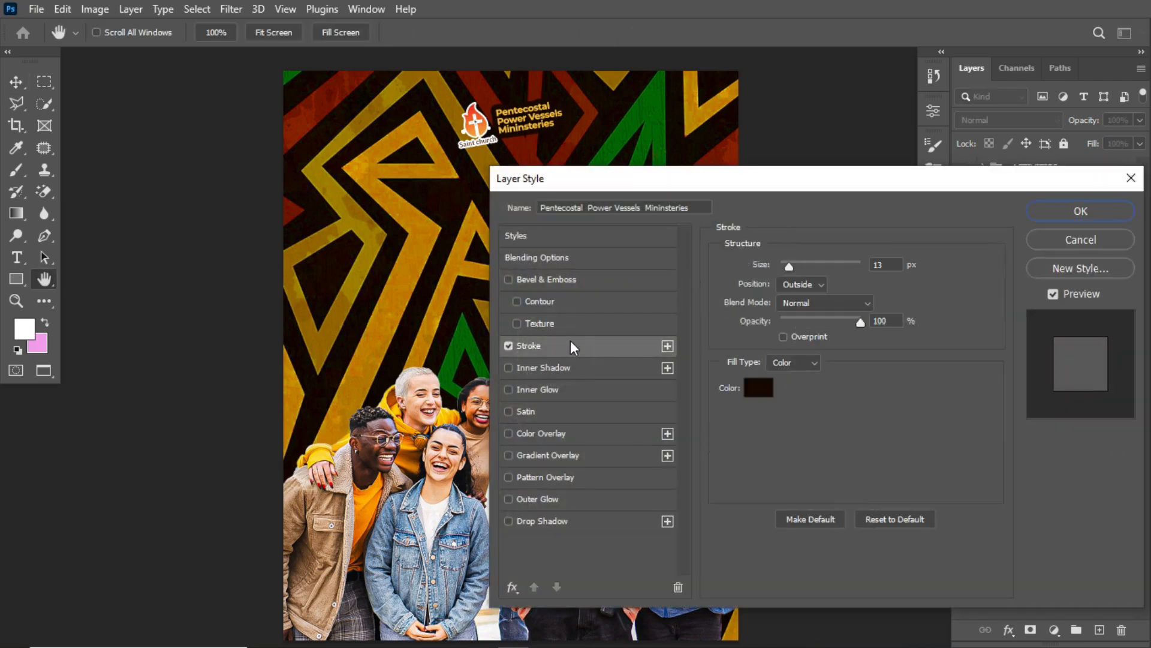
left_click(760, 387)
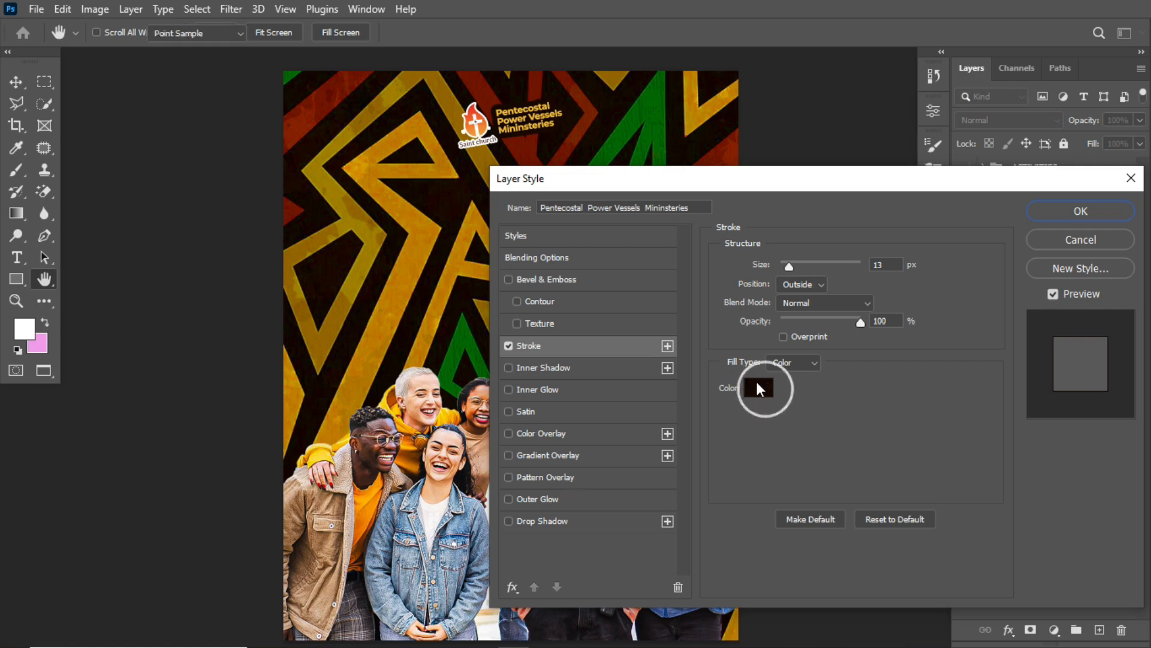
left_click(433, 193)
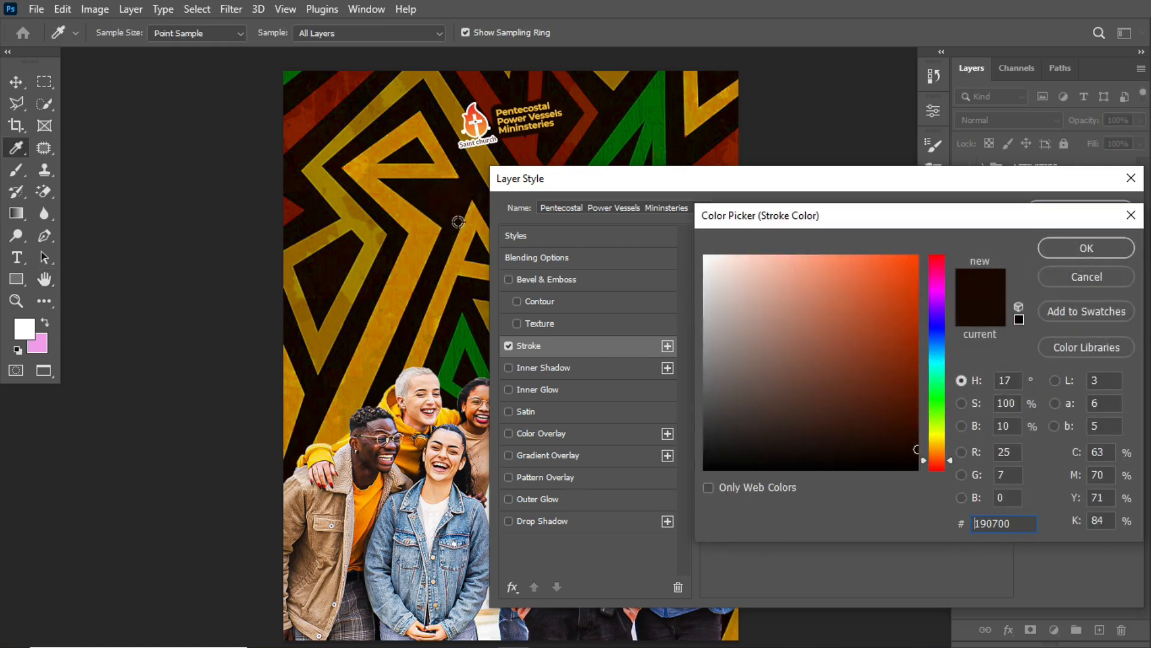
left_click(1088, 247)
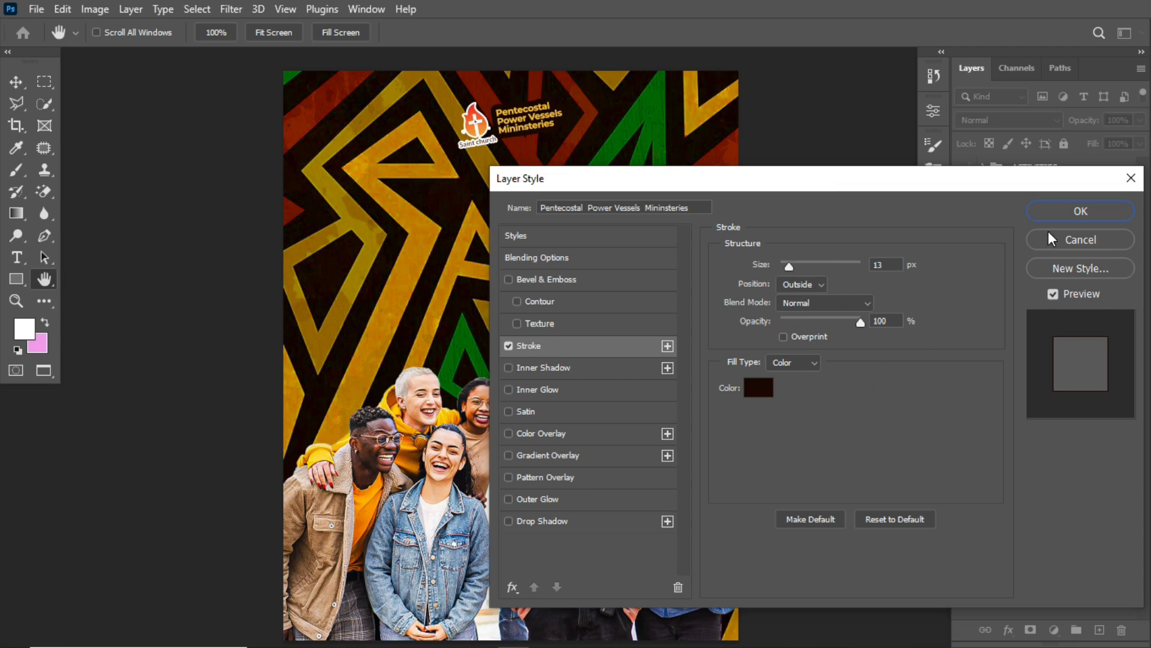
left_click(1076, 216)
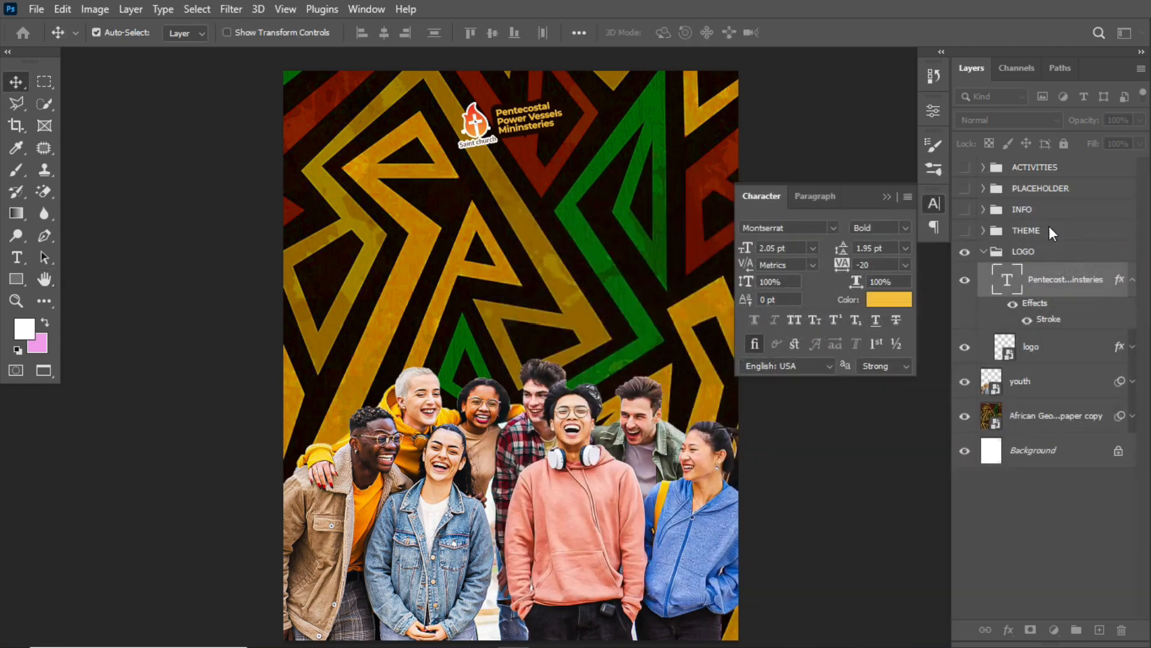
Collapse the LOGO group and compare the flyer with the group hidden and shown.
left_click(987, 256)
left_click(979, 253)
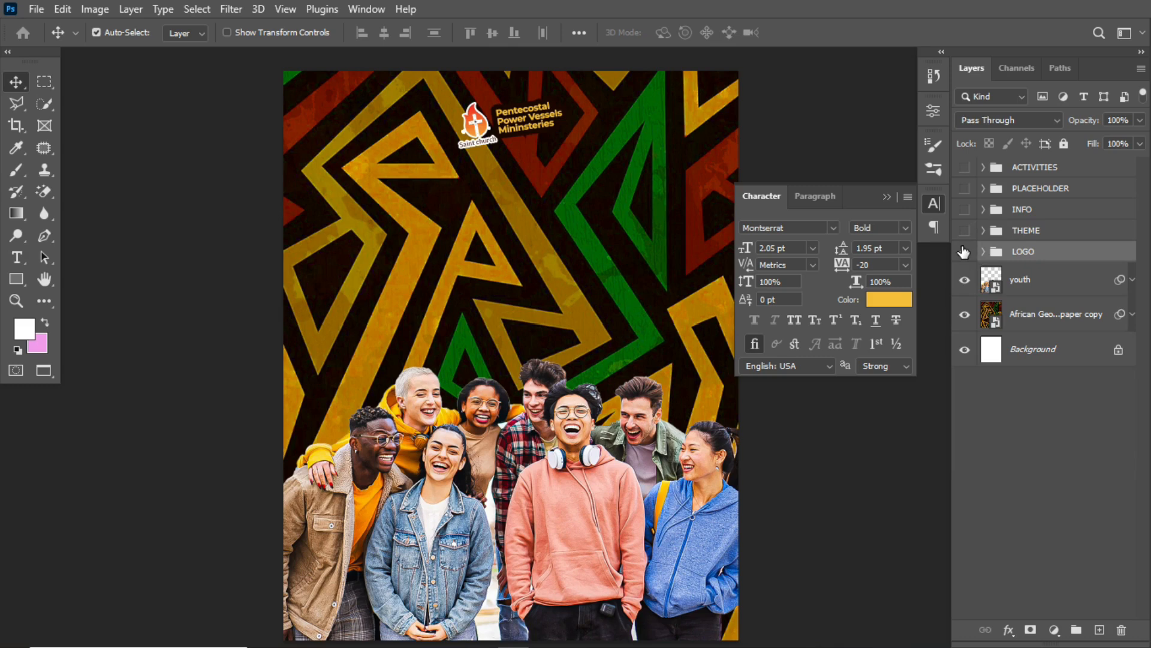
left_click(964, 252)
left_click(964, 252)
Show and expand the THEME group, and hide the strokes on its Convention and National Youth texts.
left_click(965, 232)
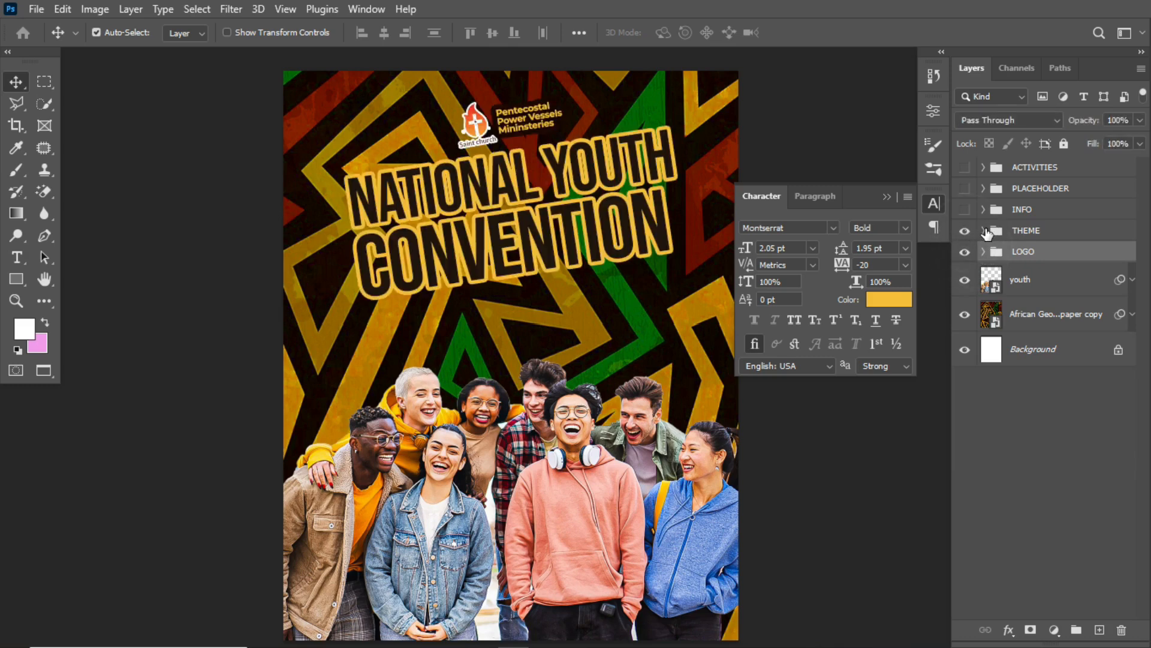
left_click(983, 231)
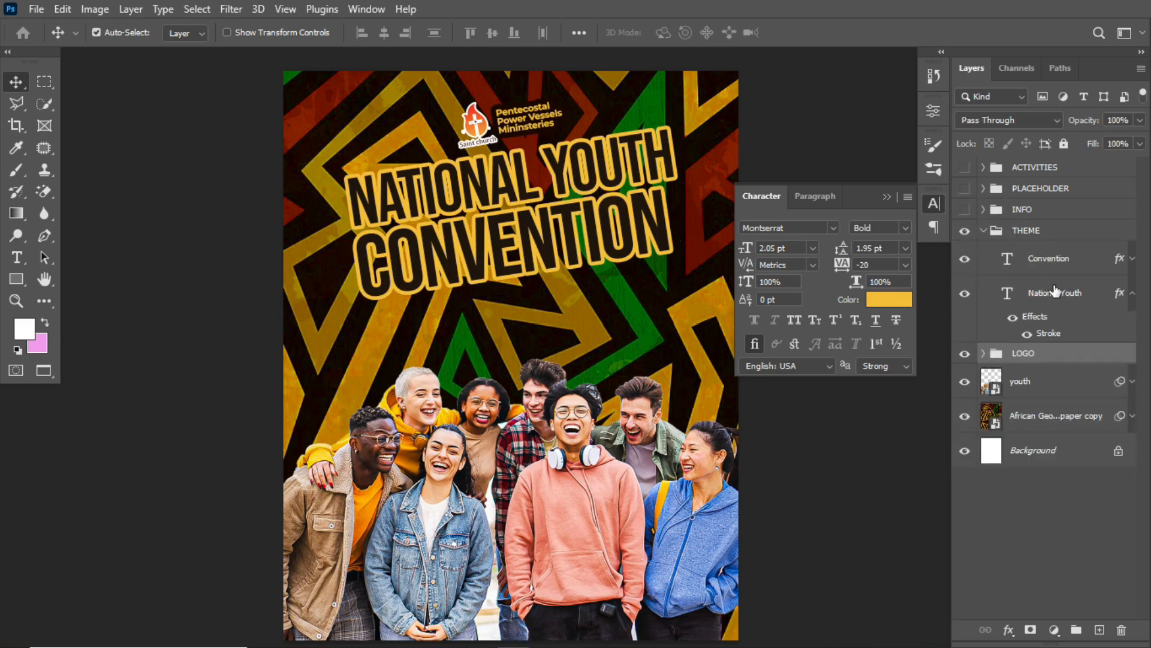
left_click(1100, 264)
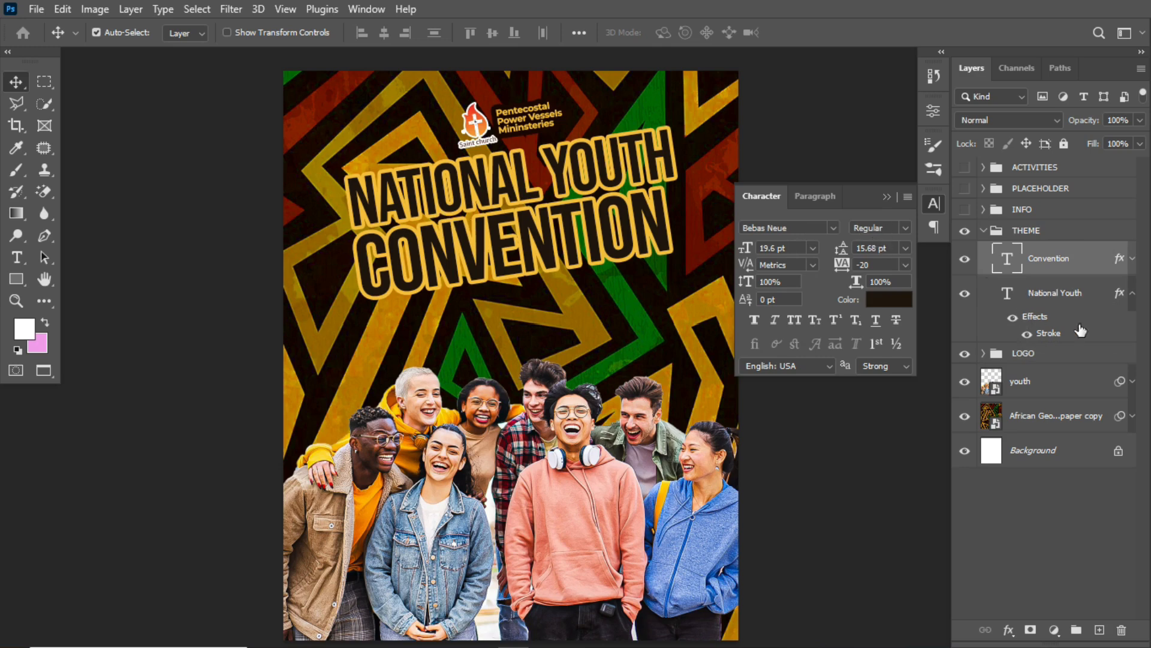
left_click(1132, 259)
left_click(1027, 299)
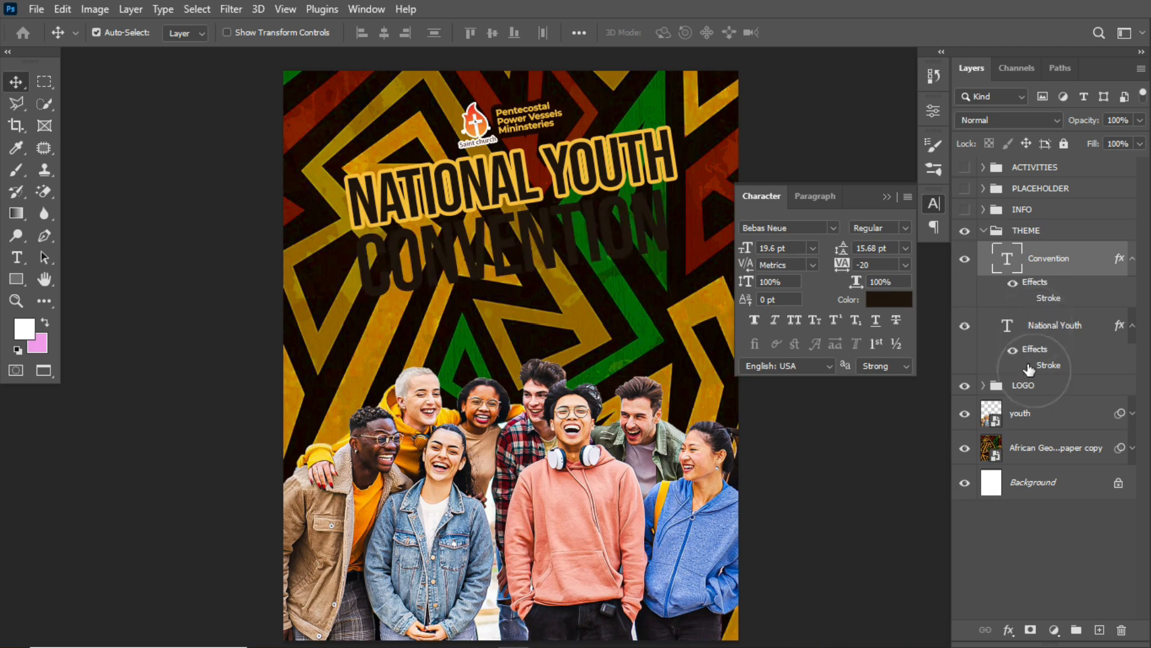
left_click(1027, 365)
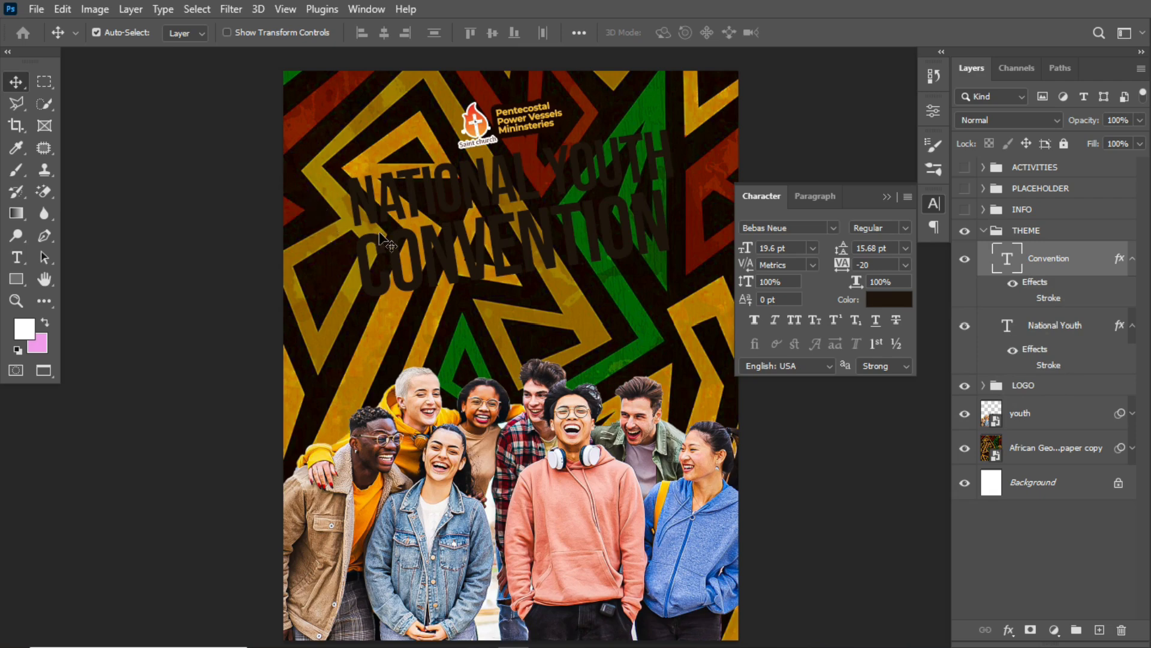
Turn on the Convention text's 9 px outside stroke in yellow f4be3a and apply the layer style.
left_click(1100, 259)
double_click(1097, 259)
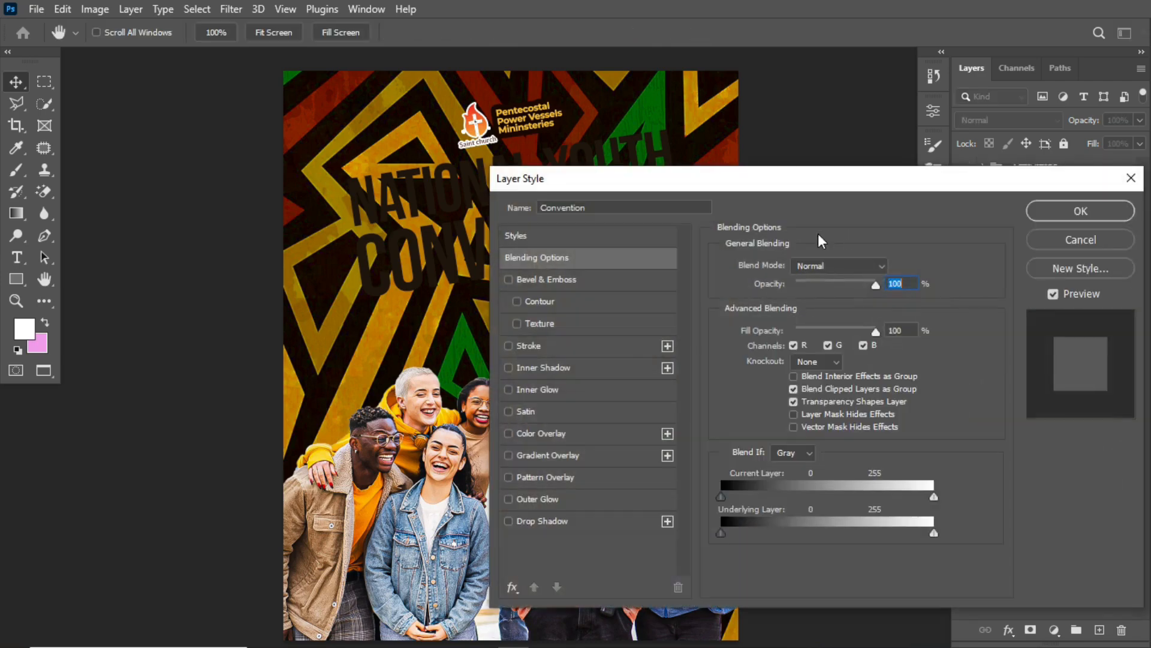
left_click(534, 347)
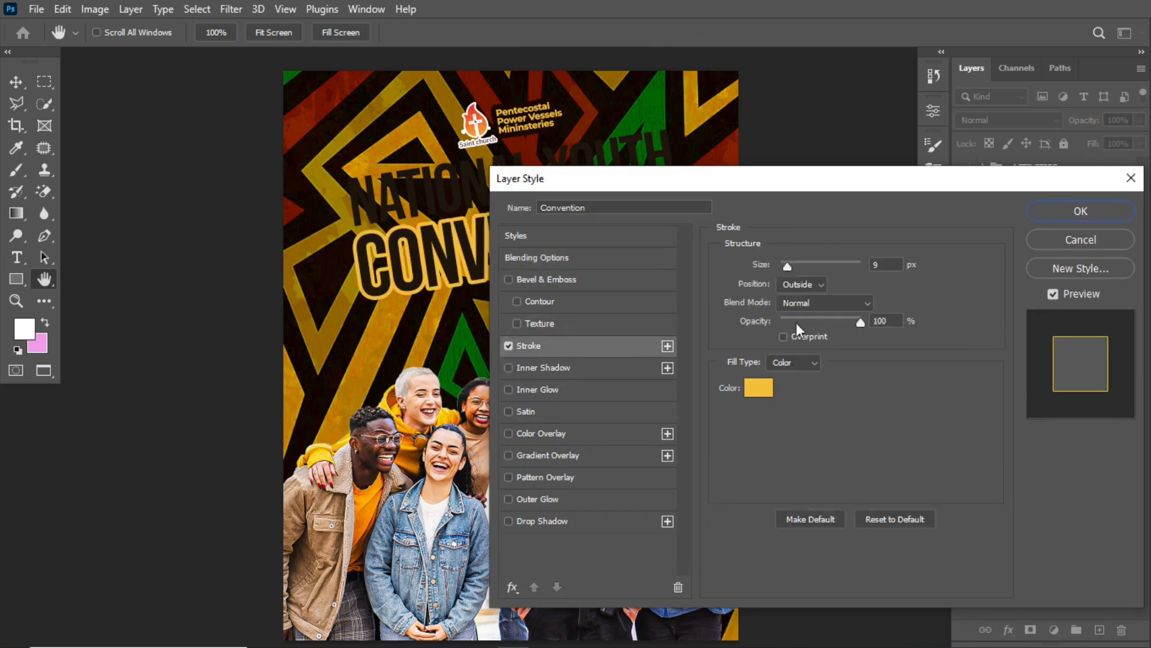
left_click_drag(774, 182, 942, 135)
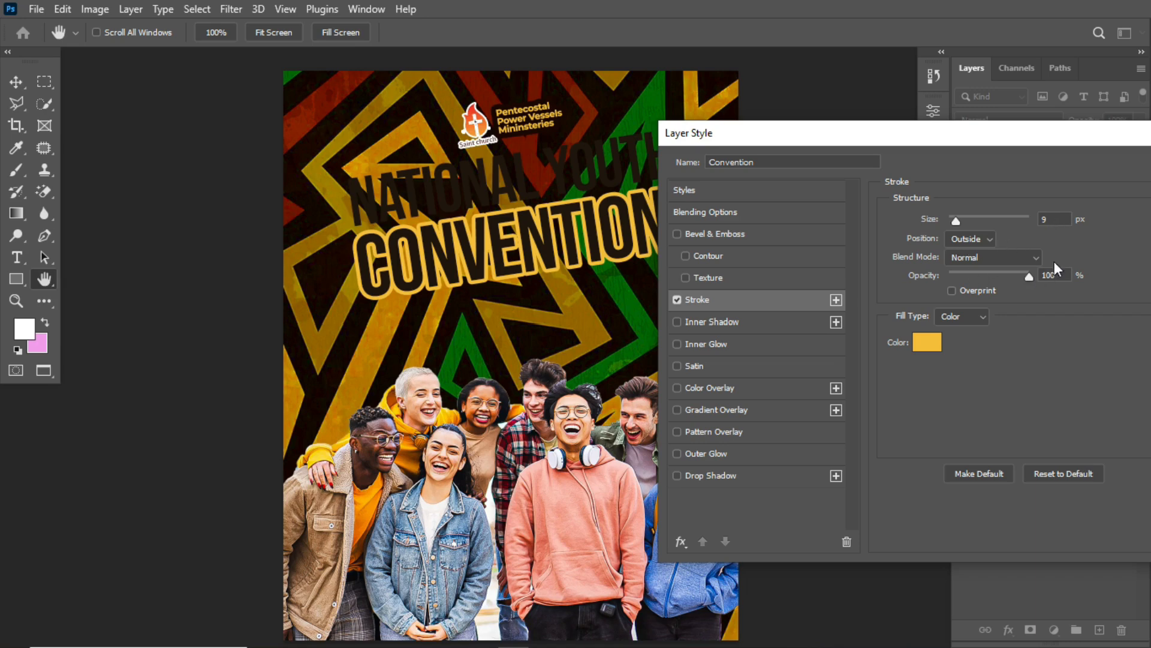
left_click(927, 343)
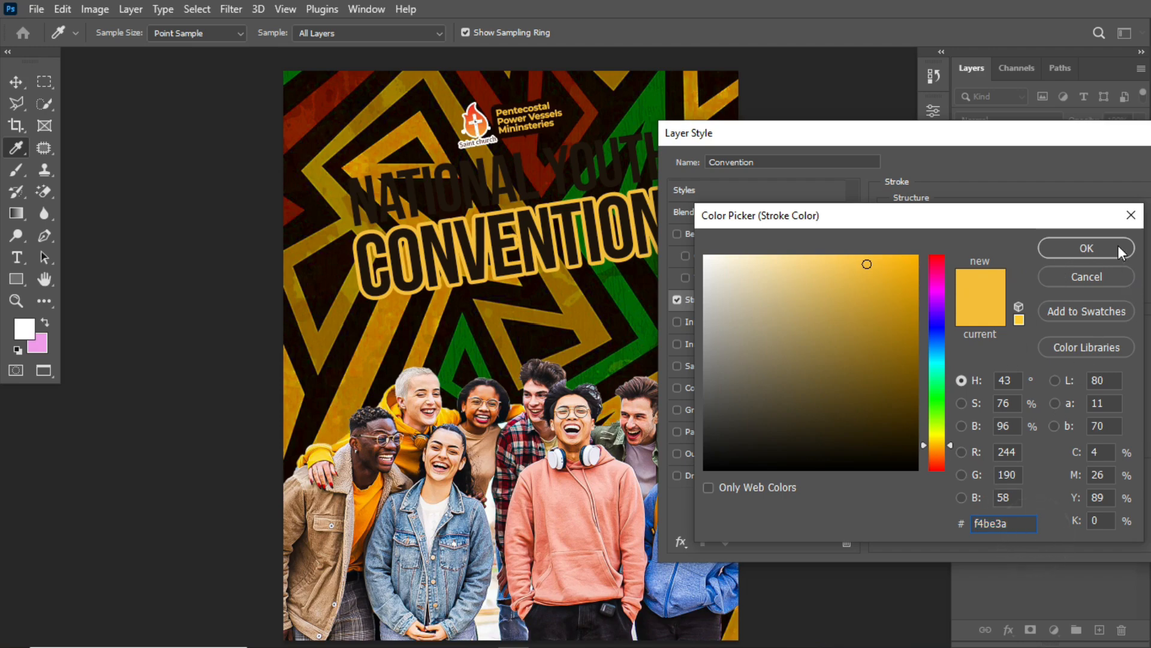
left_click(1087, 247)
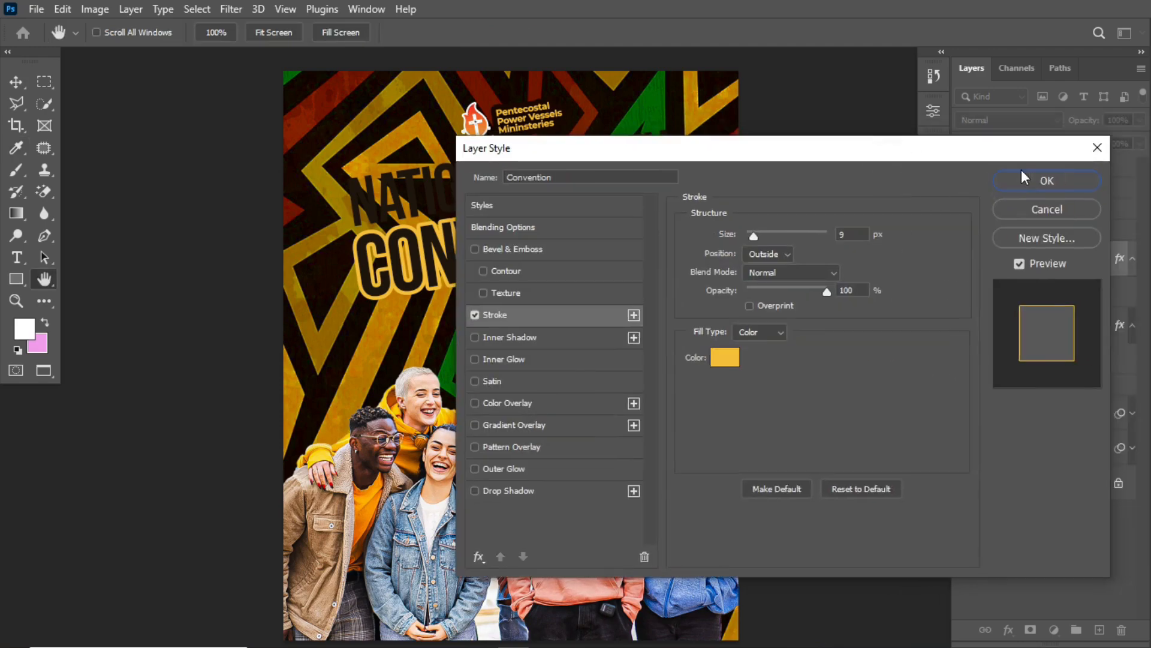
left_click(1051, 178)
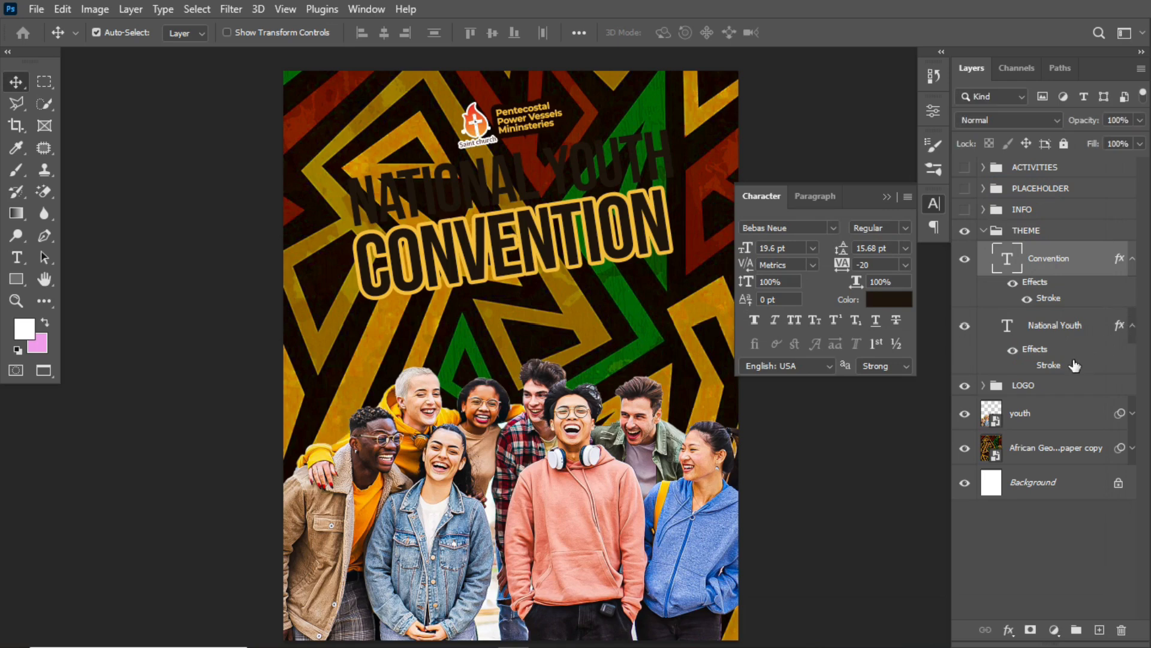
Show the National Youth text's stroke again and collapse the effects lists of both theme texts.
left_click(1019, 367)
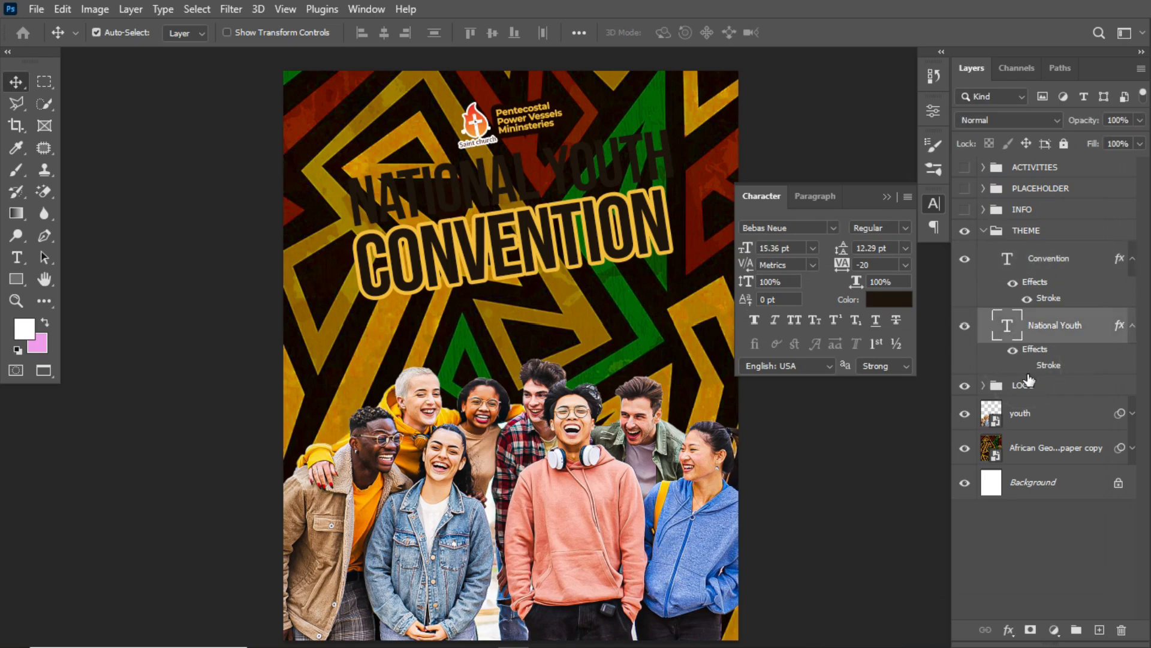
left_click(1028, 366)
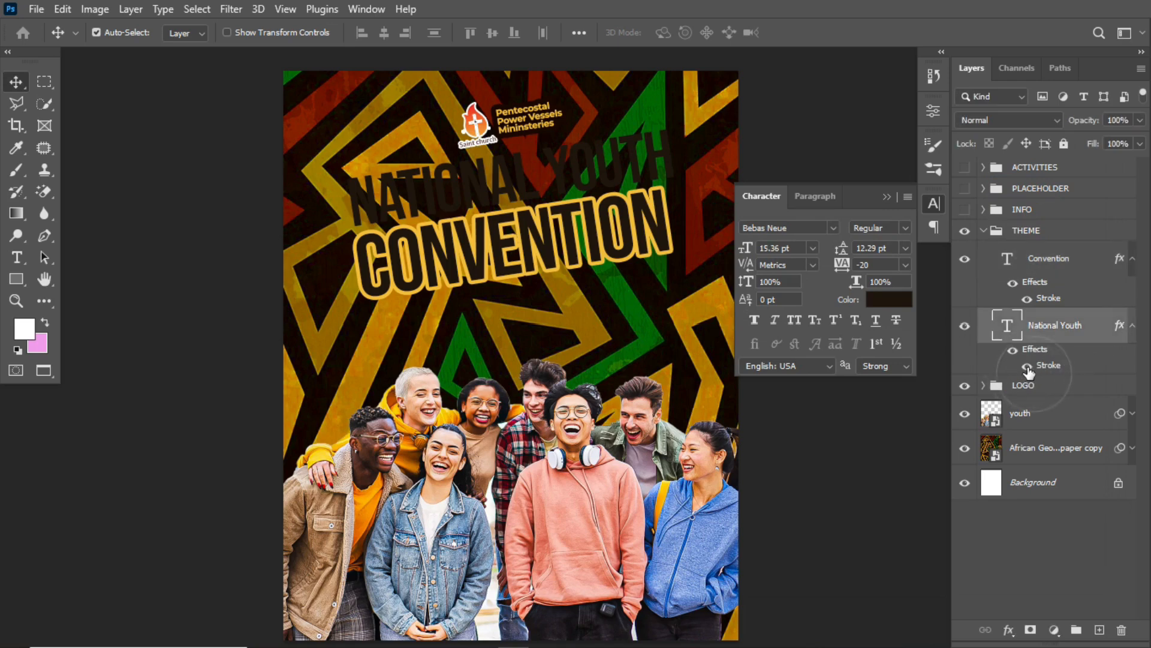
left_click(1129, 326)
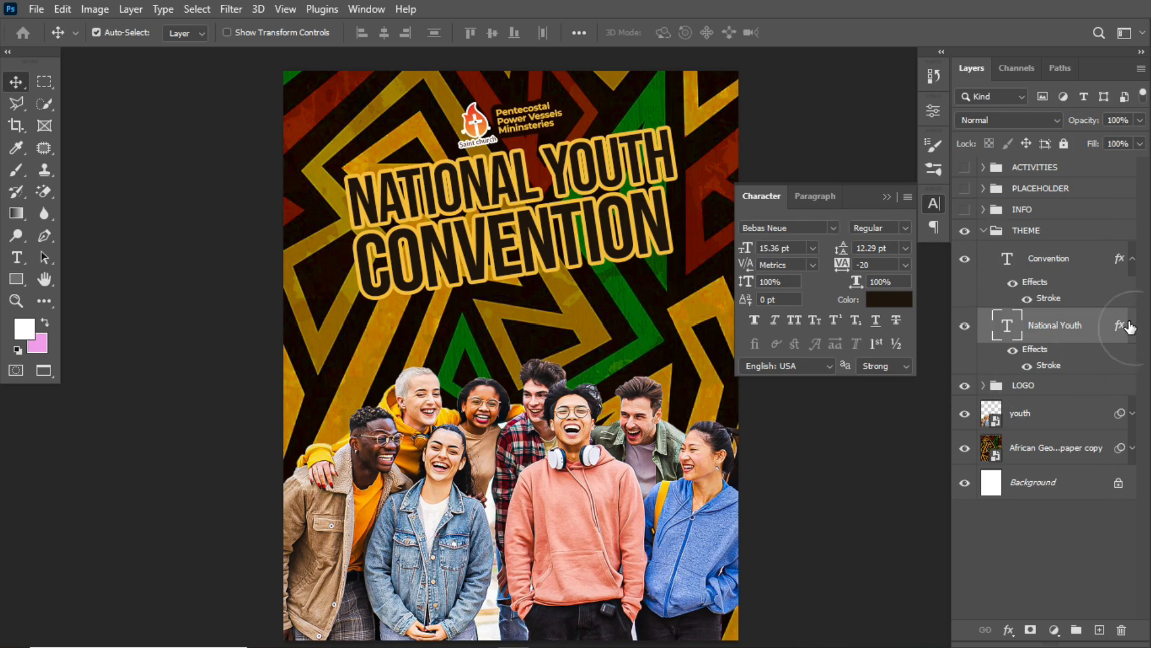
left_click(1134, 259)
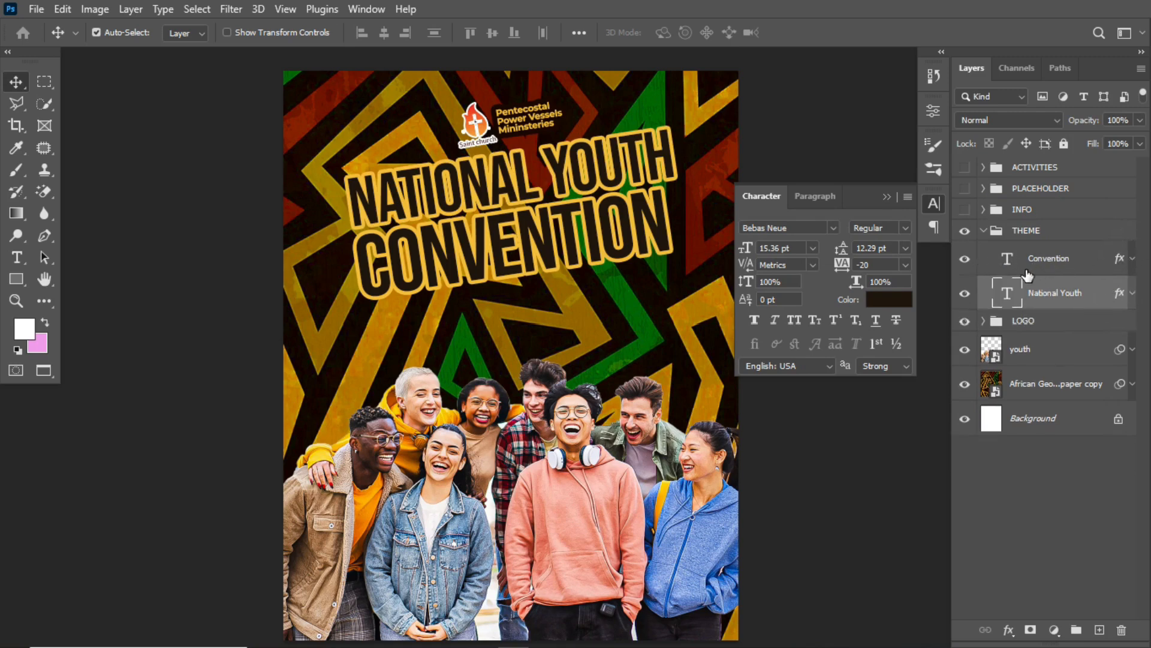
Try skewing the National Youth text with Free Transform by raising its right edge, about -1.88° vertical skew.
key("ctrl+t")
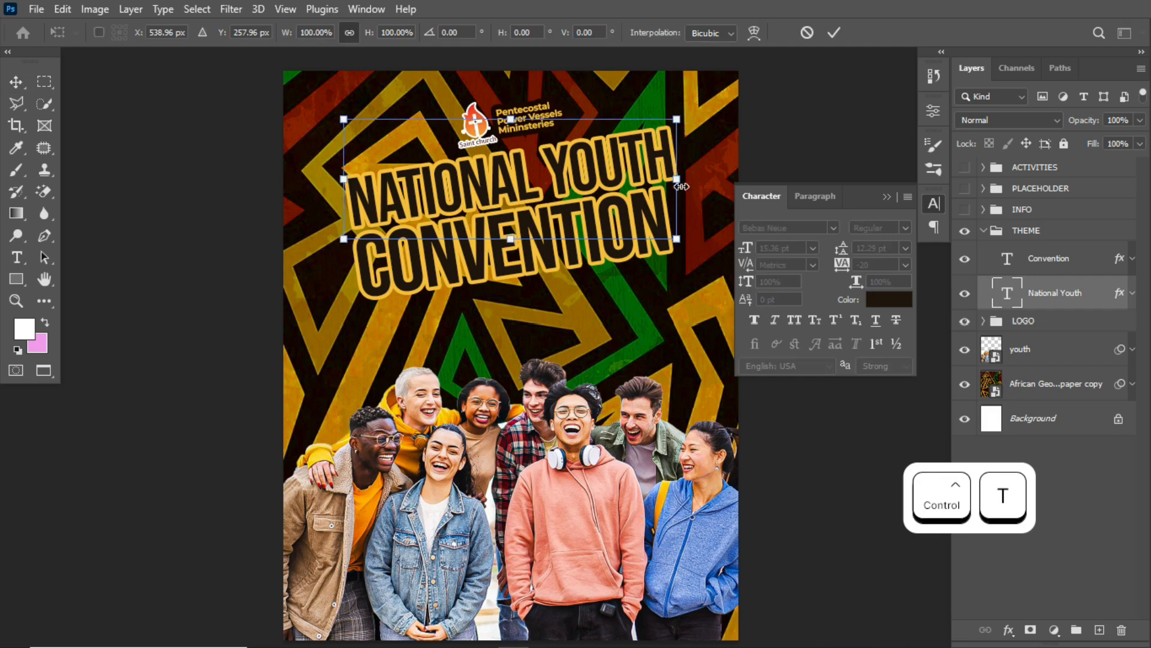
key("ctrl")
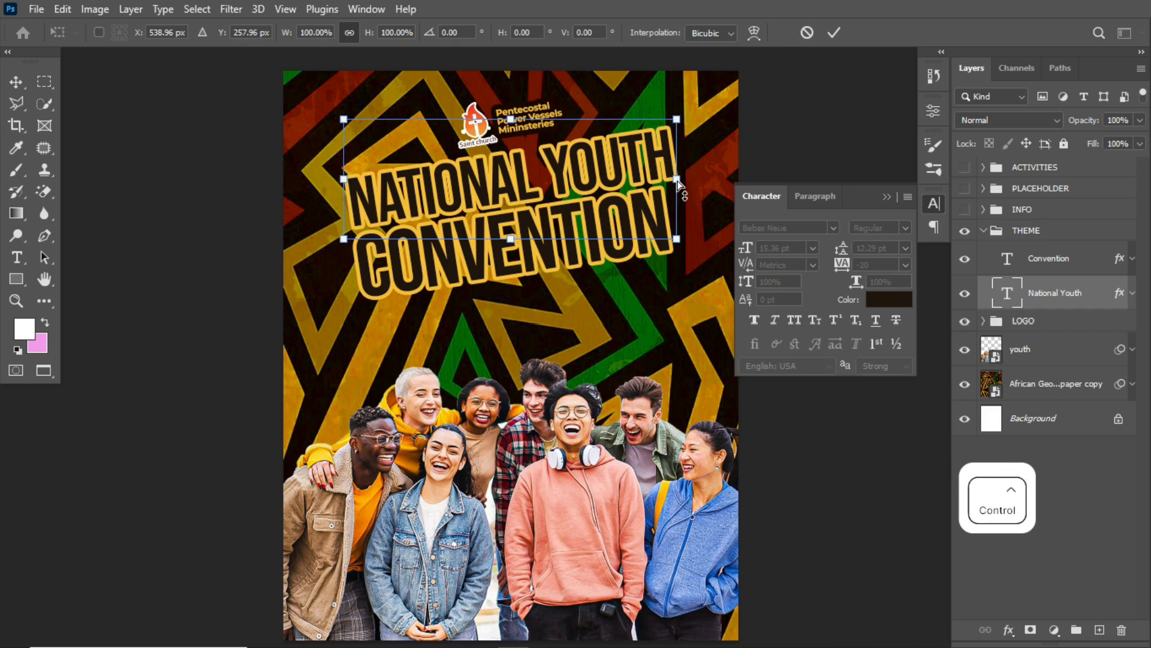
left_click_drag(677, 179, 684, 182)
key("ctrl+z")
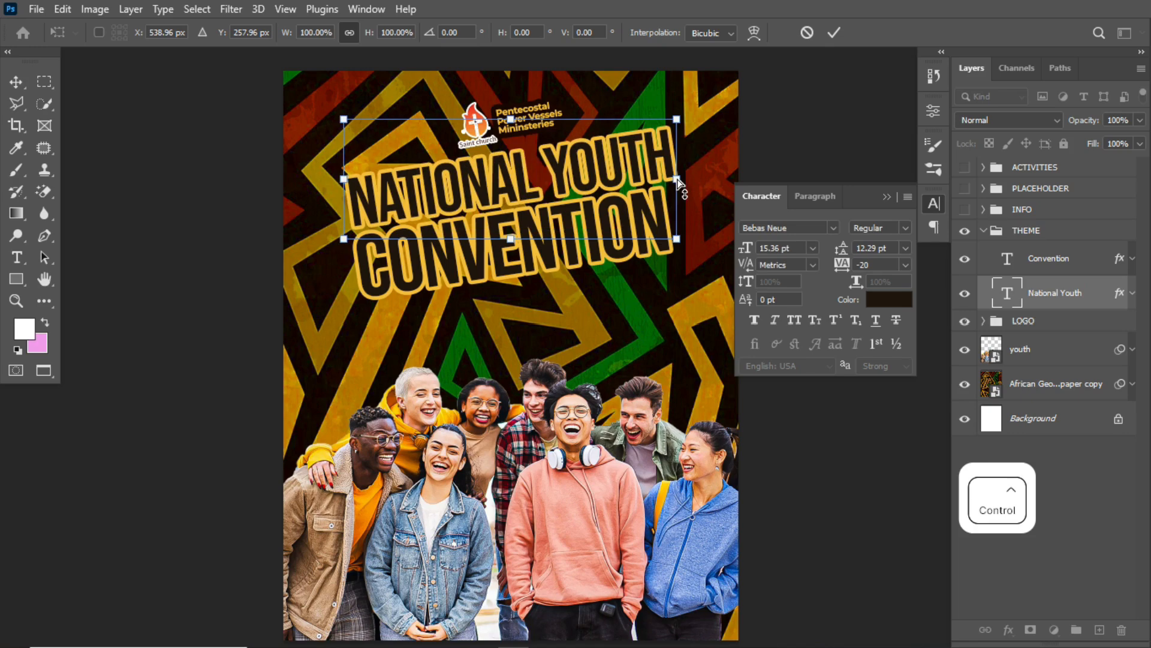
mouse_move(677, 178)
left_mouse_down()
mouse_move(676, 116)
mouse_move(688, 206)
mouse_move(687, 155)
mouse_move(689, 168)
left_mouse_up()
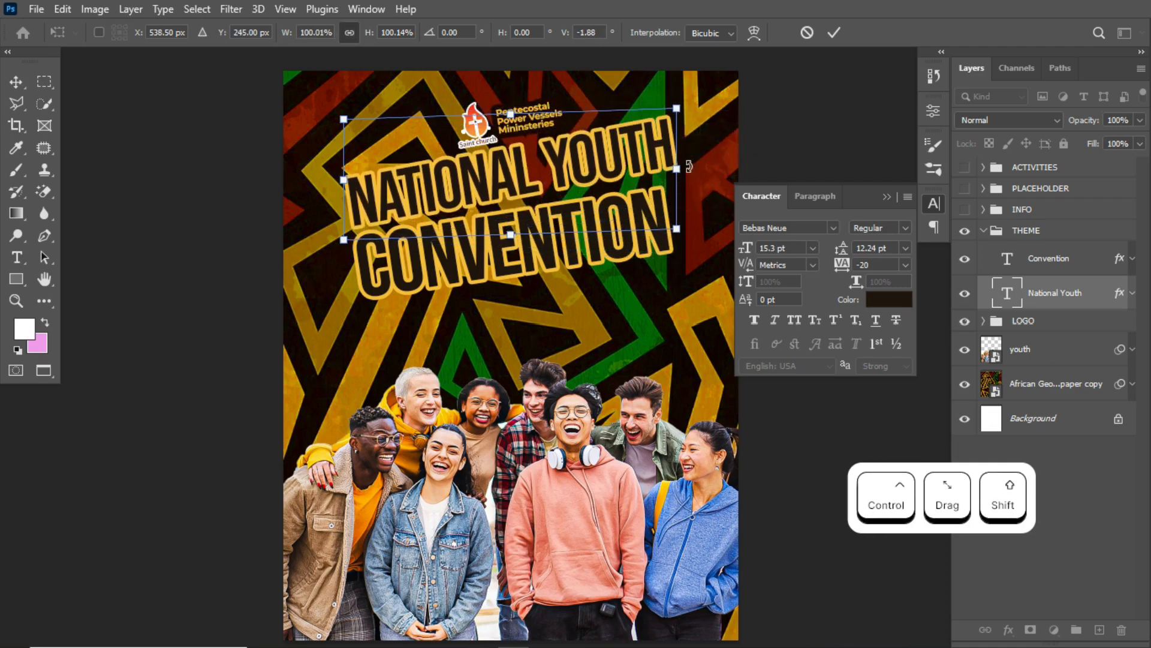
key("Return")
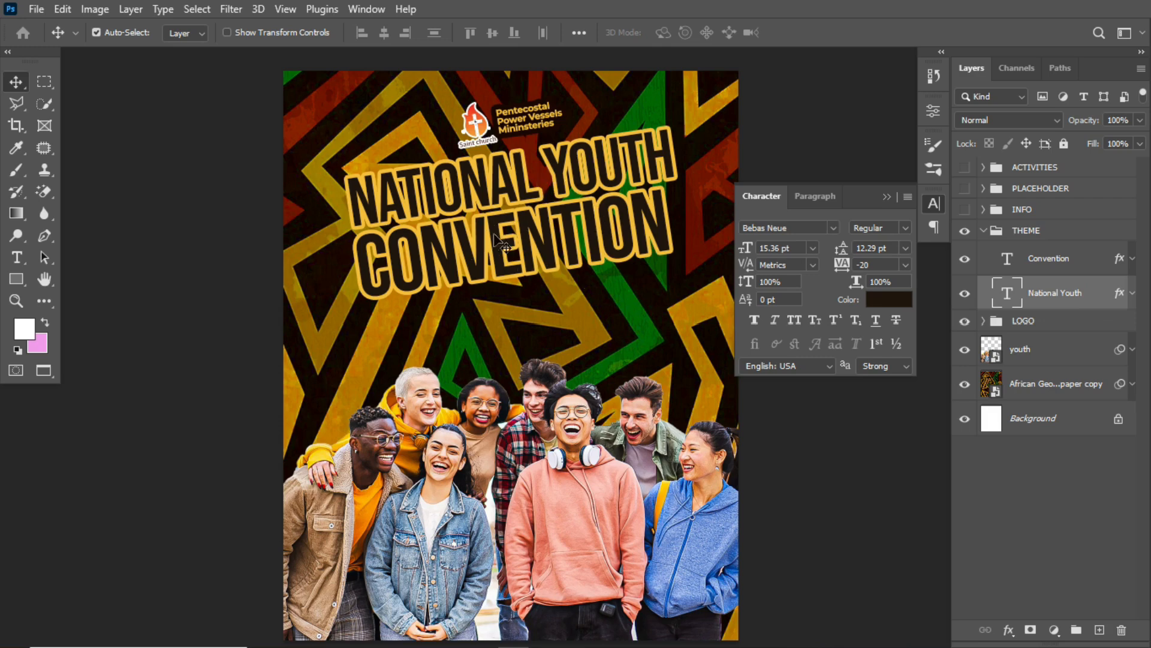
Collapse the THEME group and show the INFO group on the flyer.
left_click(989, 235)
left_click(984, 230)
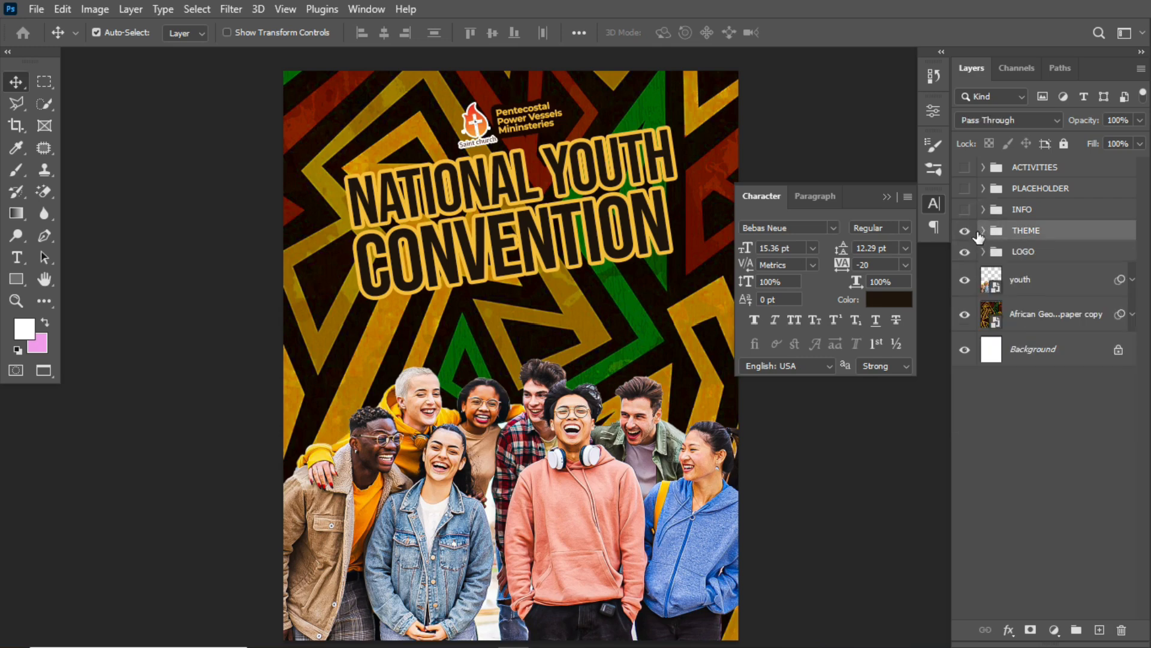
left_click(965, 210)
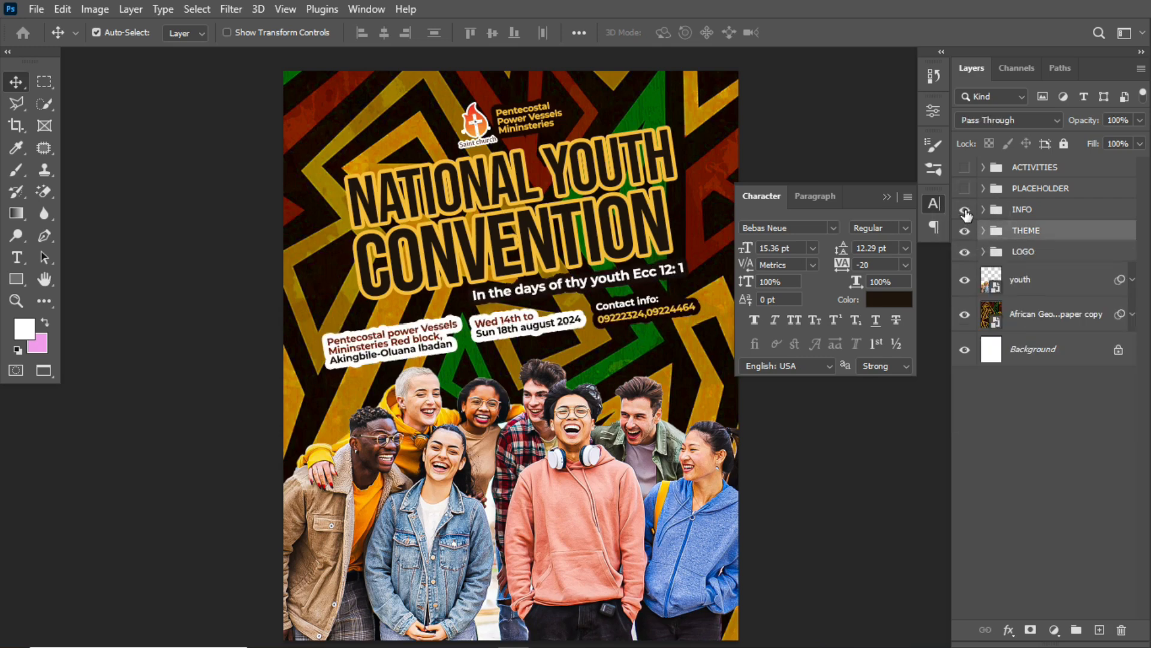
Select the In the days of thy youth Ecc 12: 1 text and review its font weight options, keeping Bold.
left_click(641, 273)
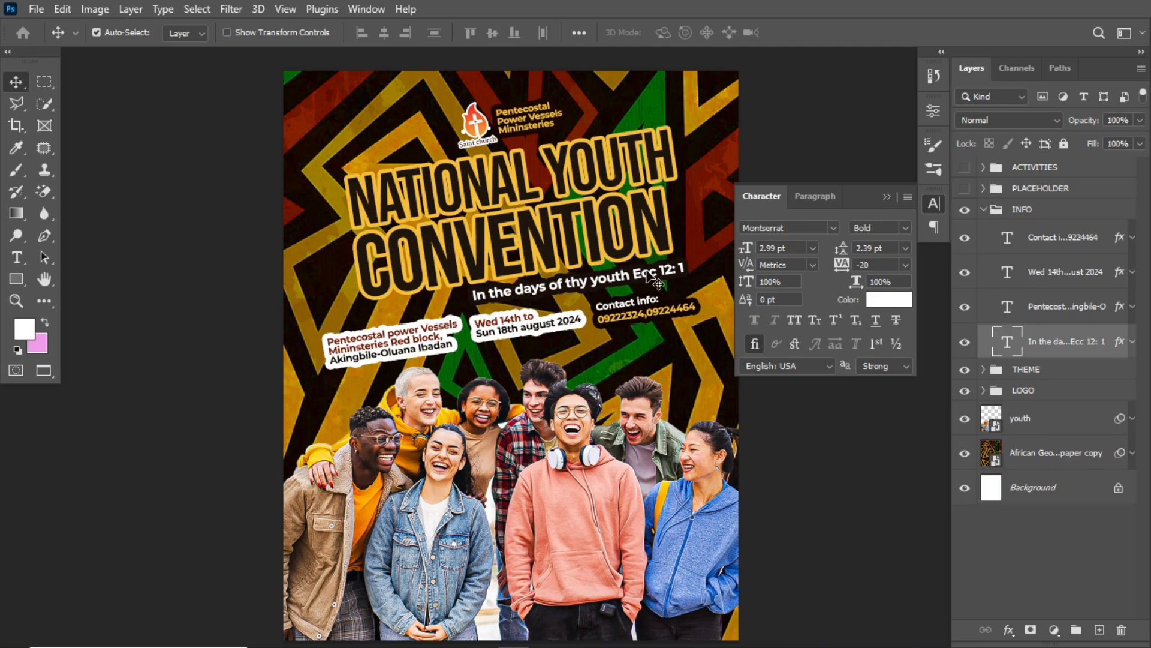
left_click(16, 257)
left_click(602, 272)
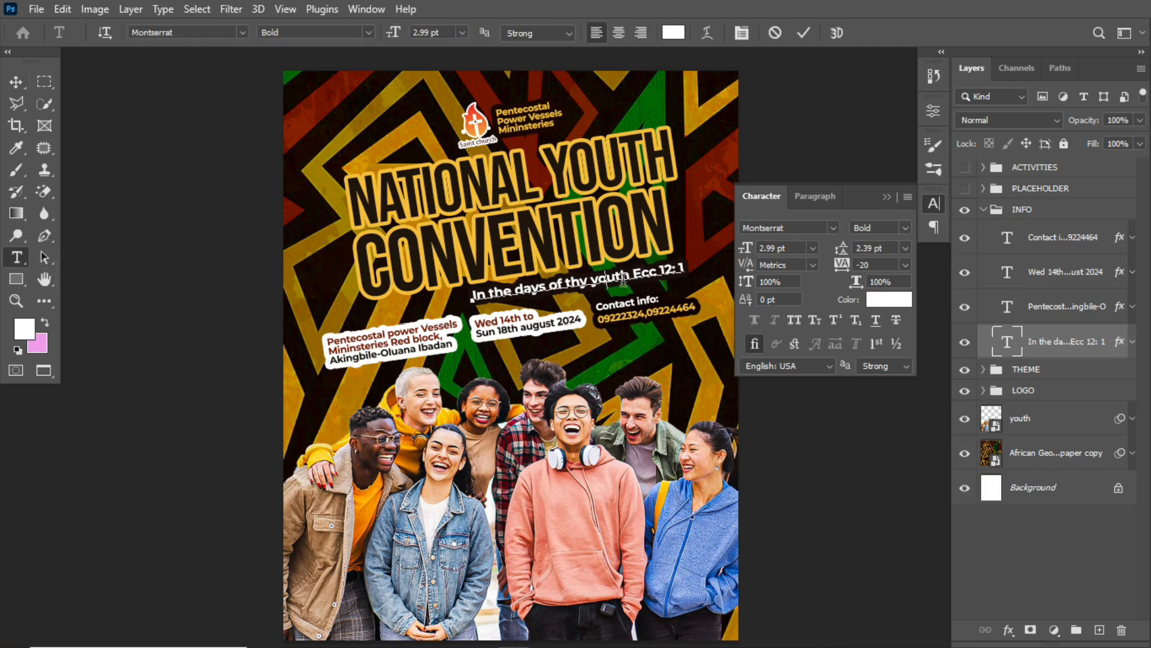
left_click(905, 228)
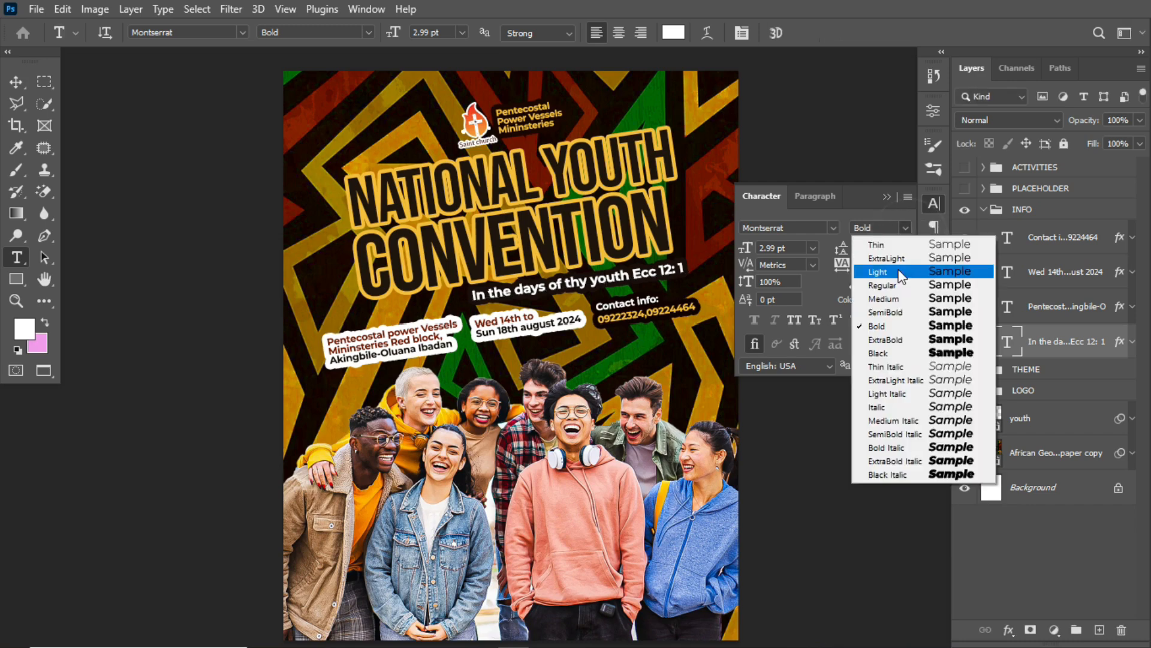
left_click(909, 230)
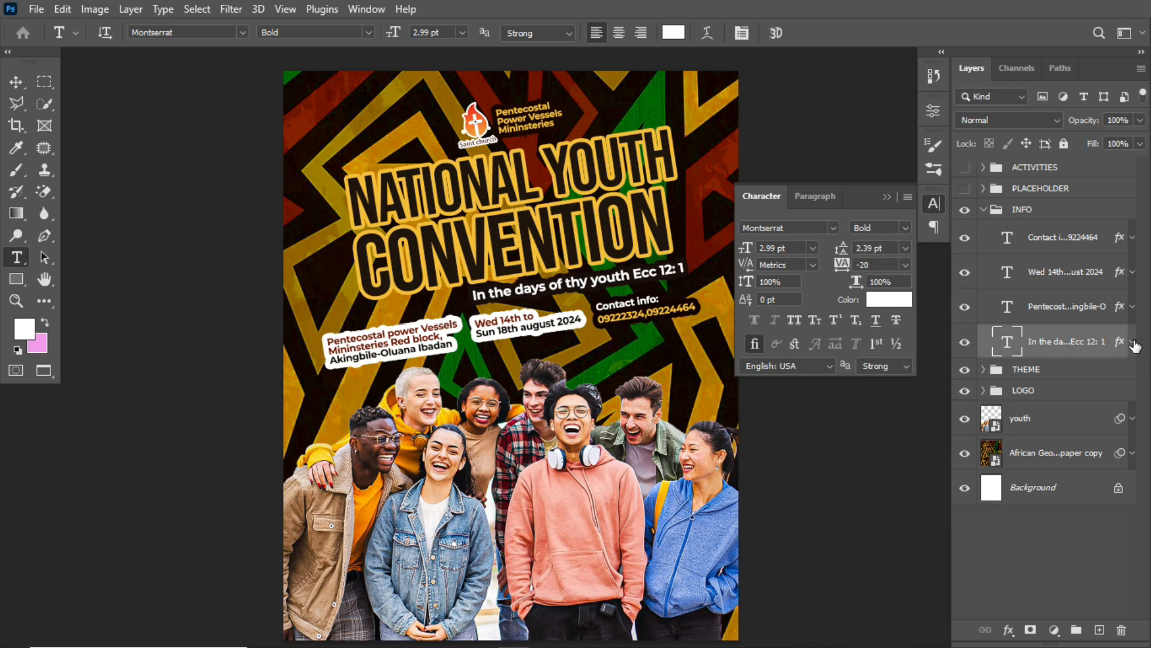
Examine the stroke settings and stroke colour of the In the days of thy youth Ecc 12: 1 text without changing them.
left_click(1075, 333)
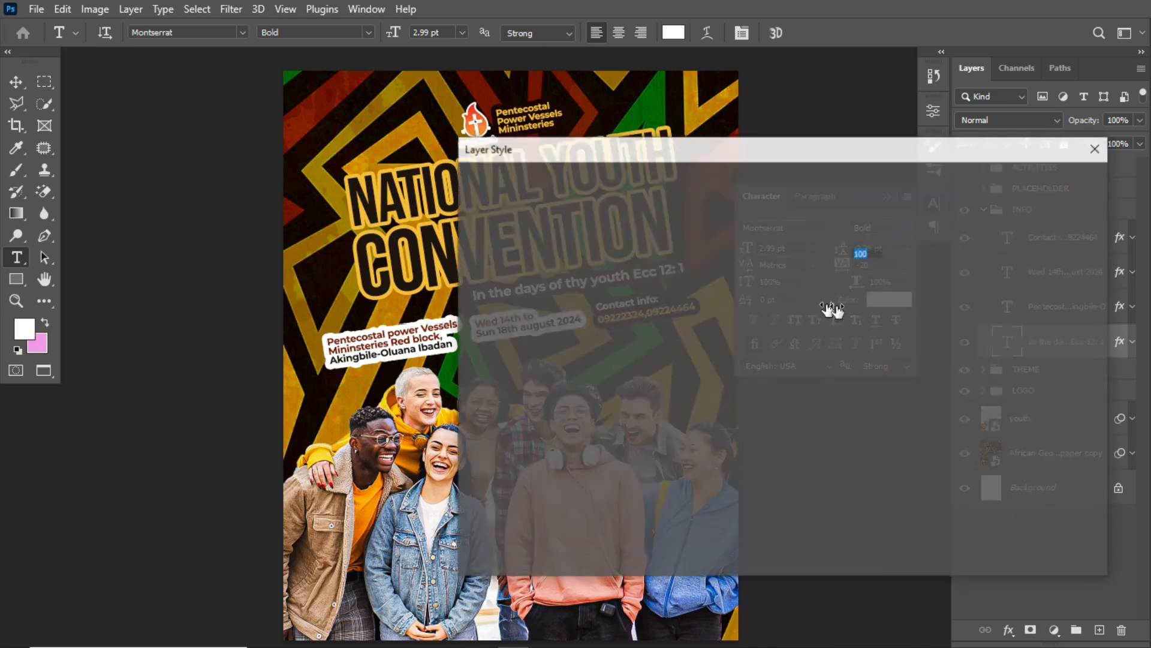
left_click(517, 318)
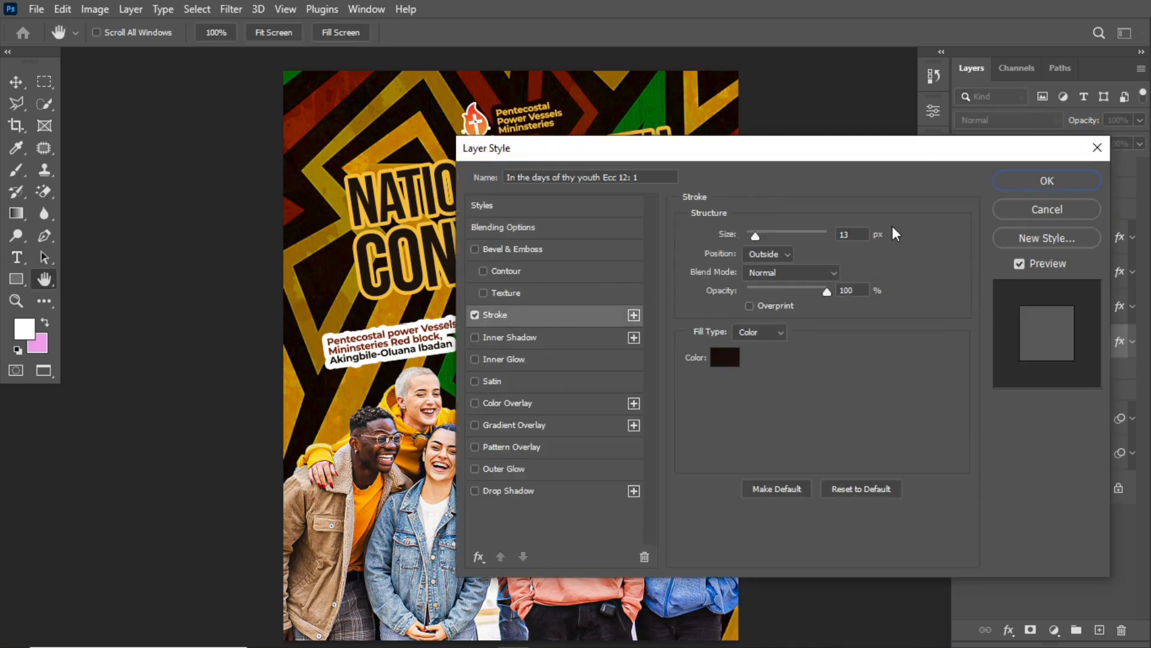
left_click(736, 361)
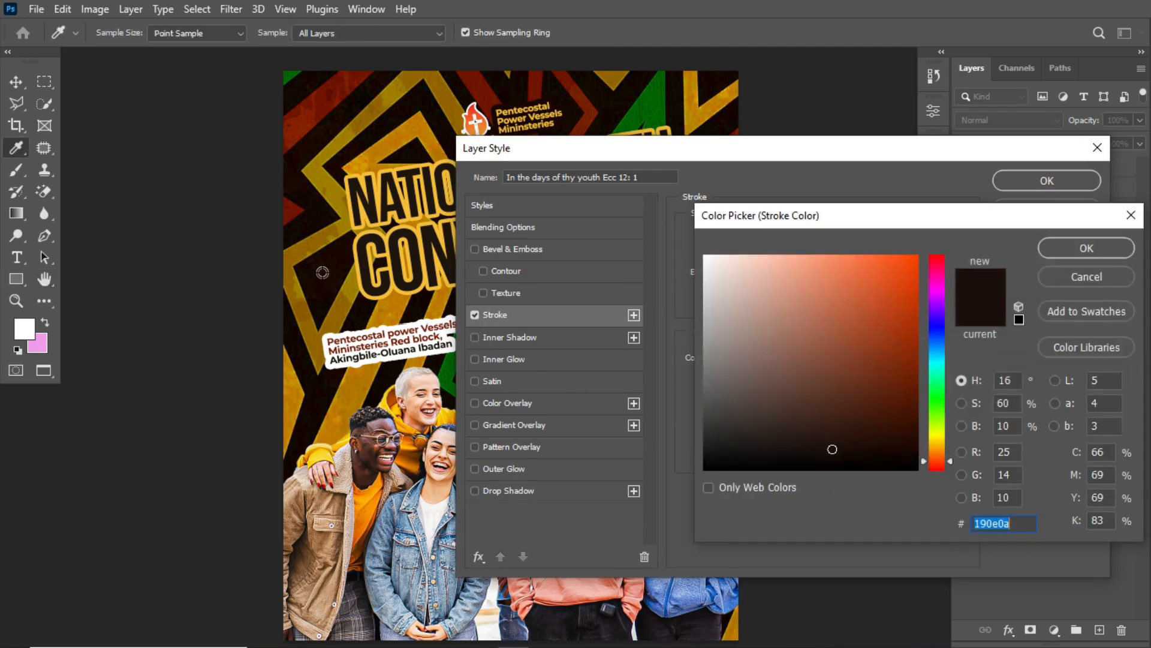
left_click(1055, 277)
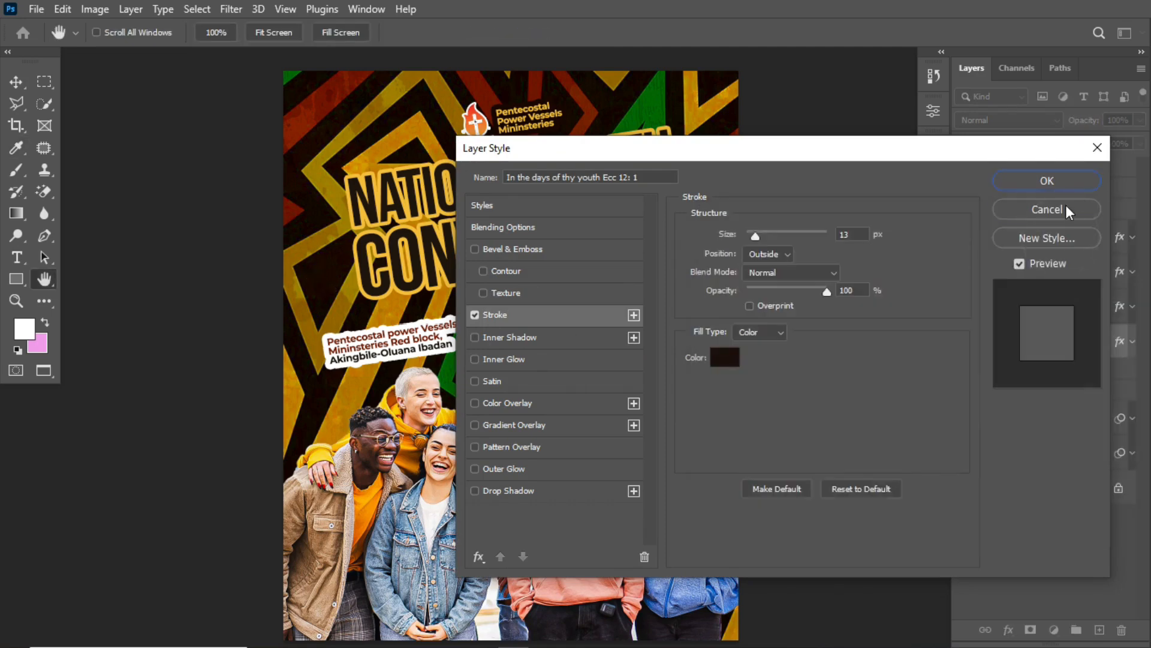
left_click(1067, 205)
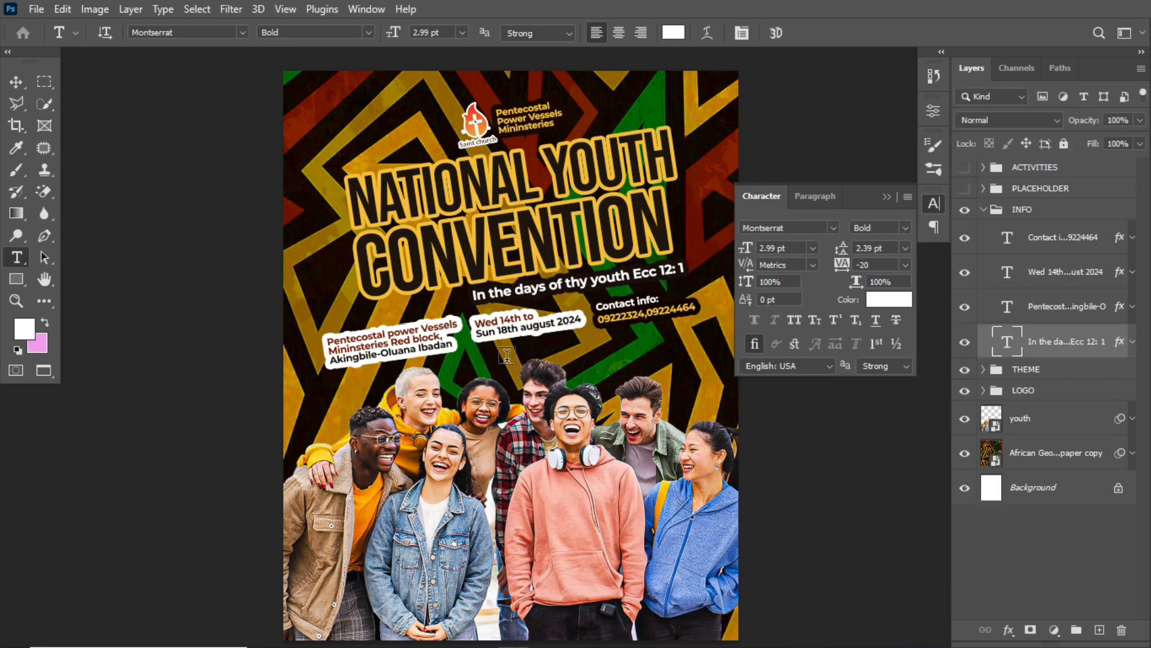
Select the first two lines of the venue address text and check their text colour in the colour picker.
left_click(404, 331)
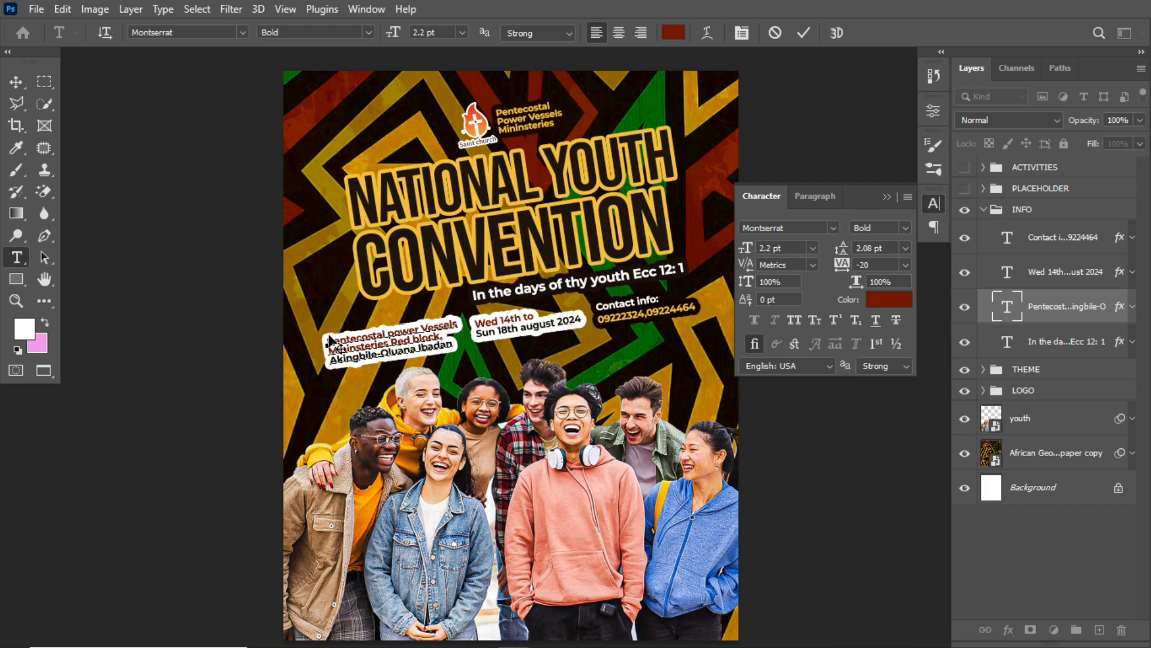
left_click_drag(328, 339, 464, 327)
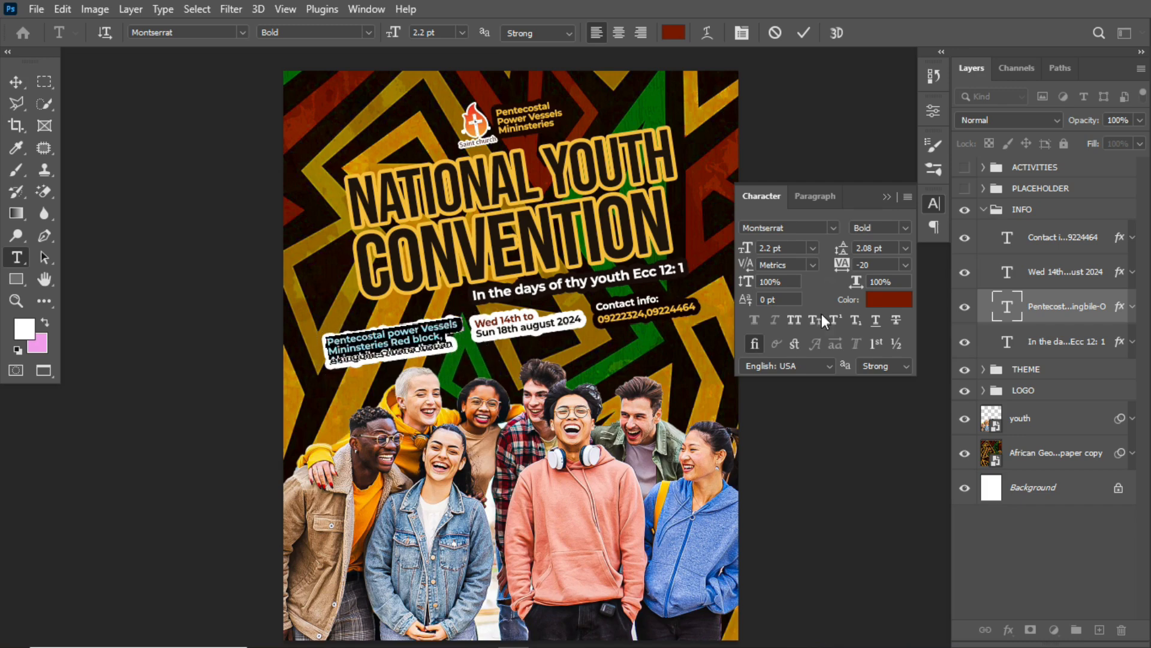
left_click(907, 299)
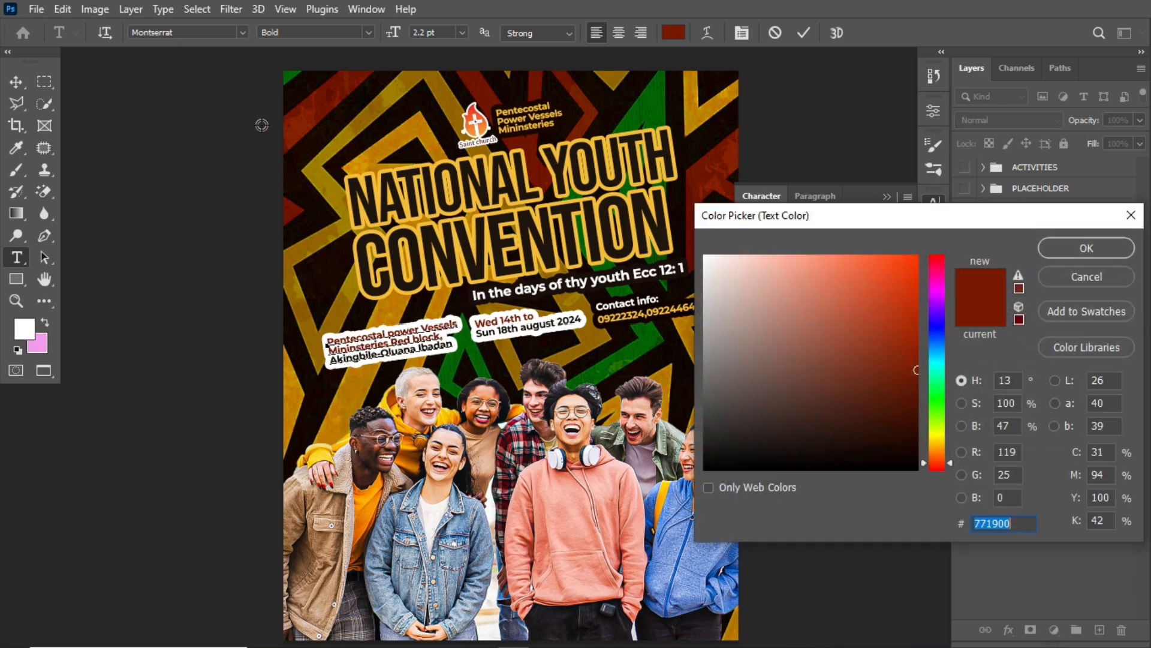
left_click(1110, 276)
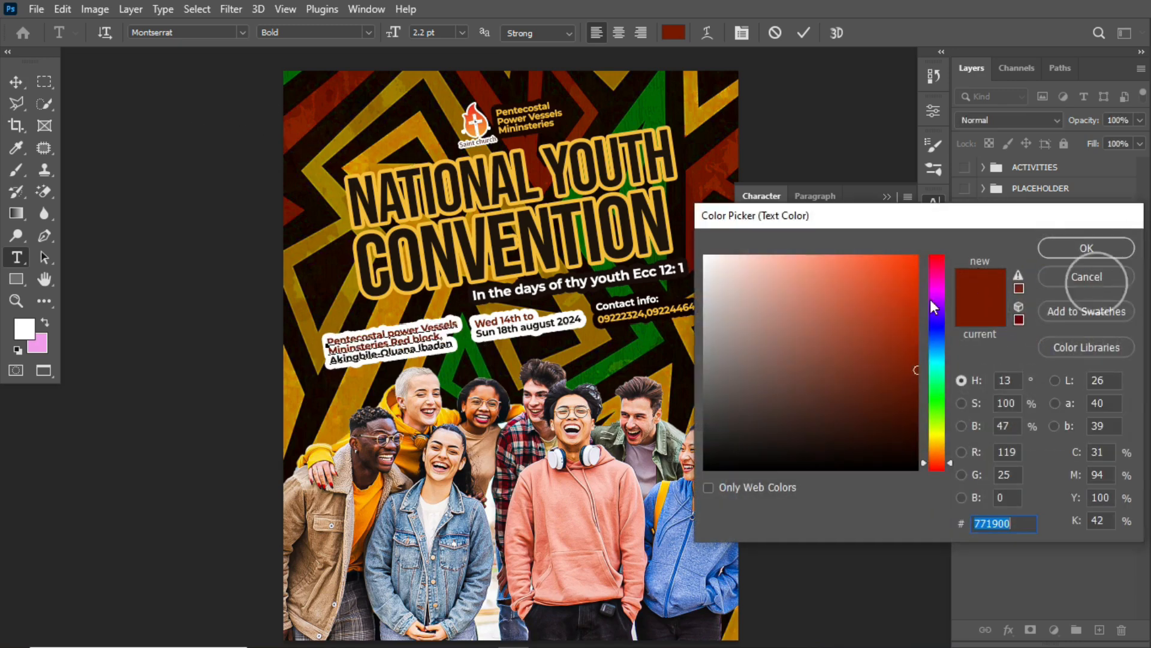
Check the text colour of the venue address's last line and leave text editing without changes.
left_click(451, 345)
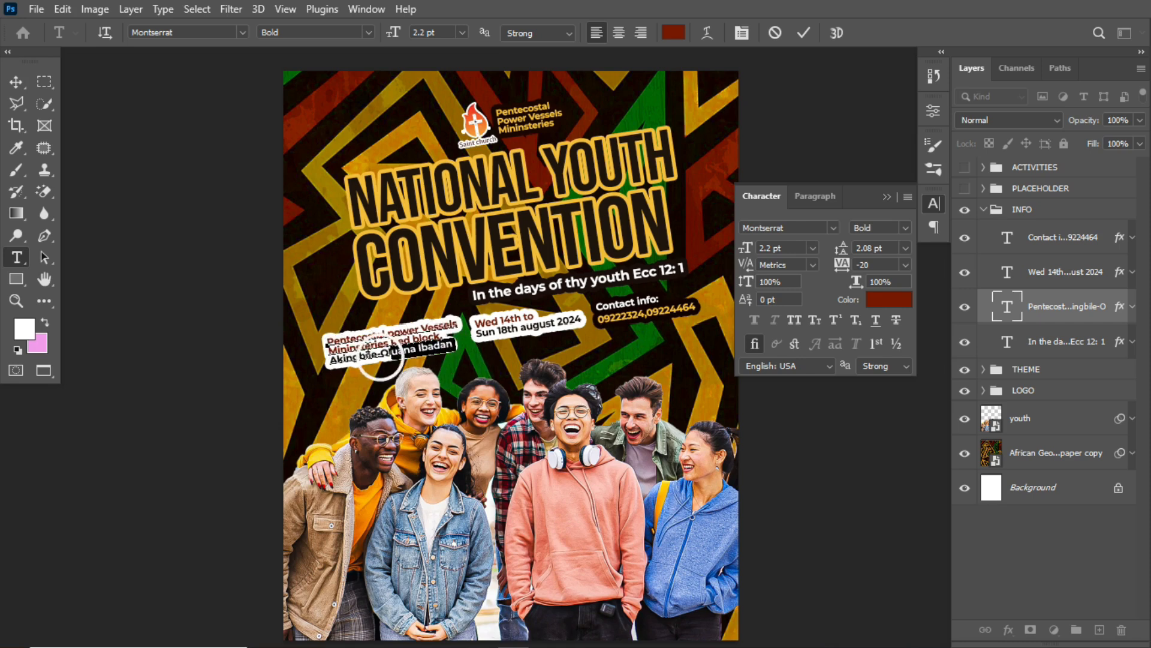
left_click(333, 356)
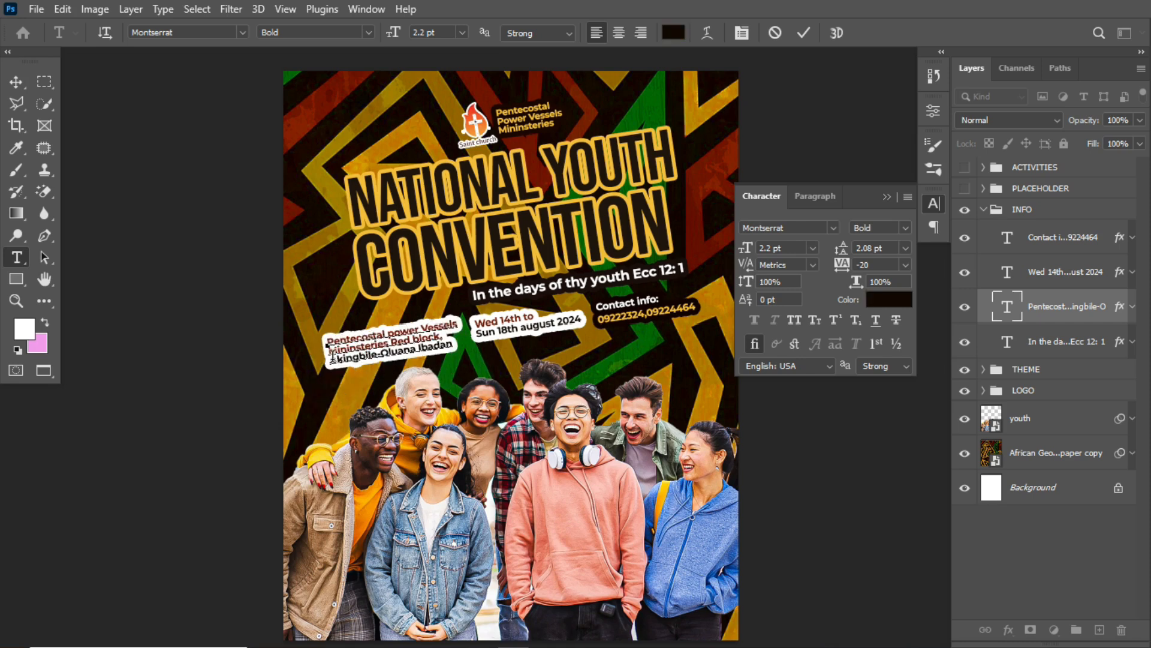
left_click_drag(332, 357, 488, 368)
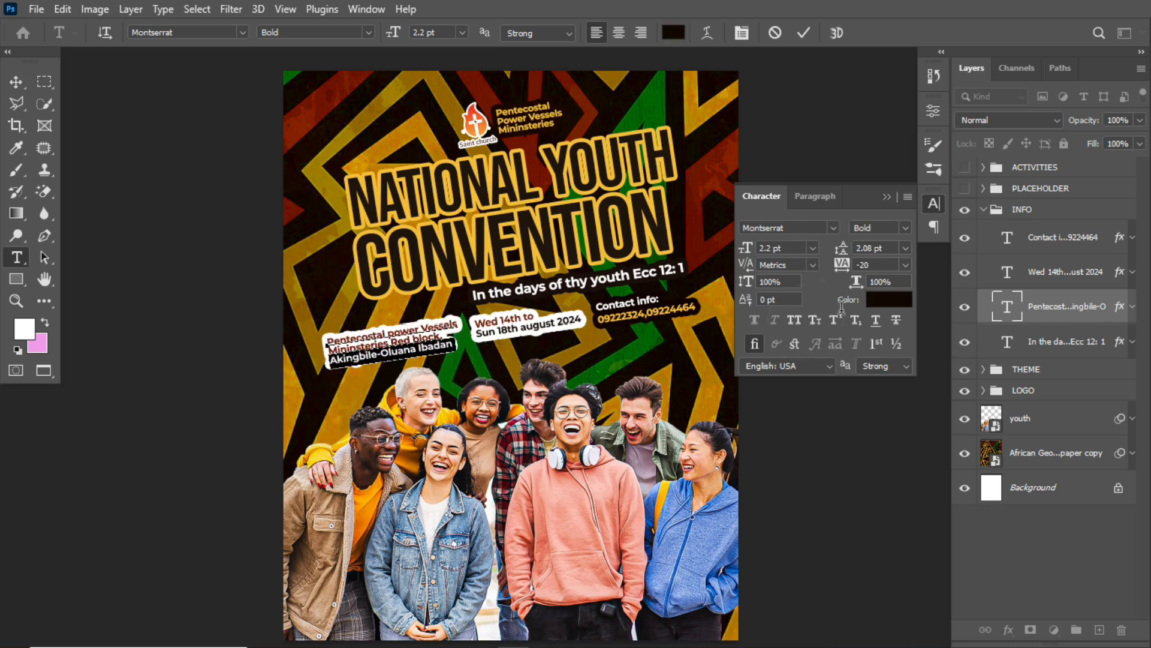
left_click(895, 311)
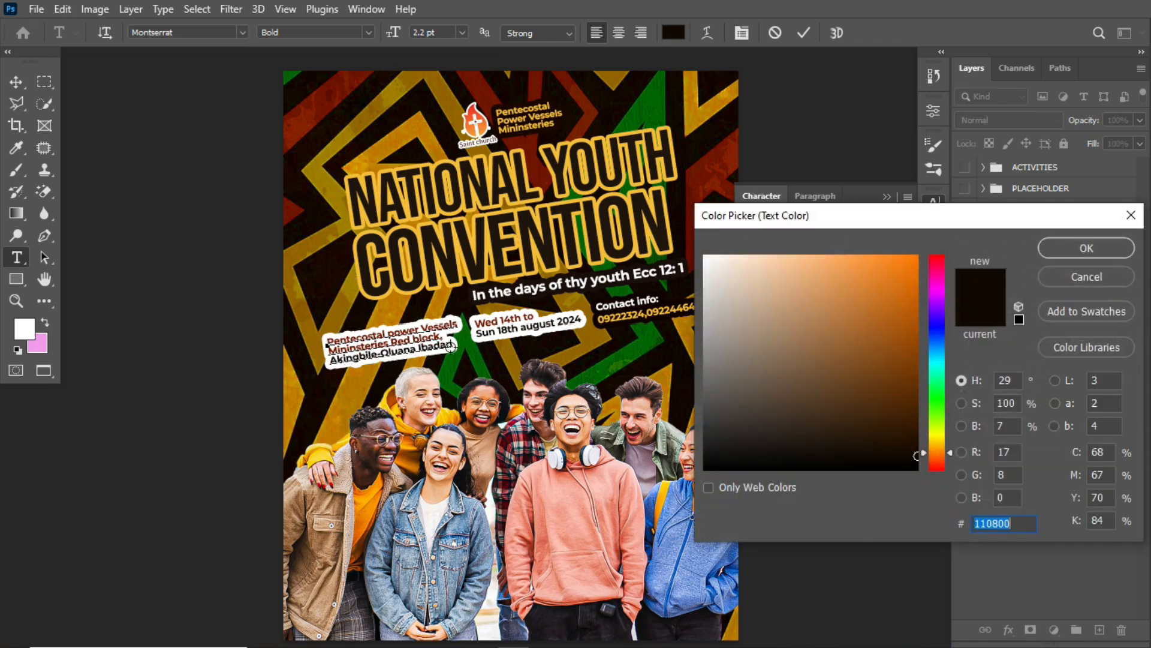
left_click(1103, 275)
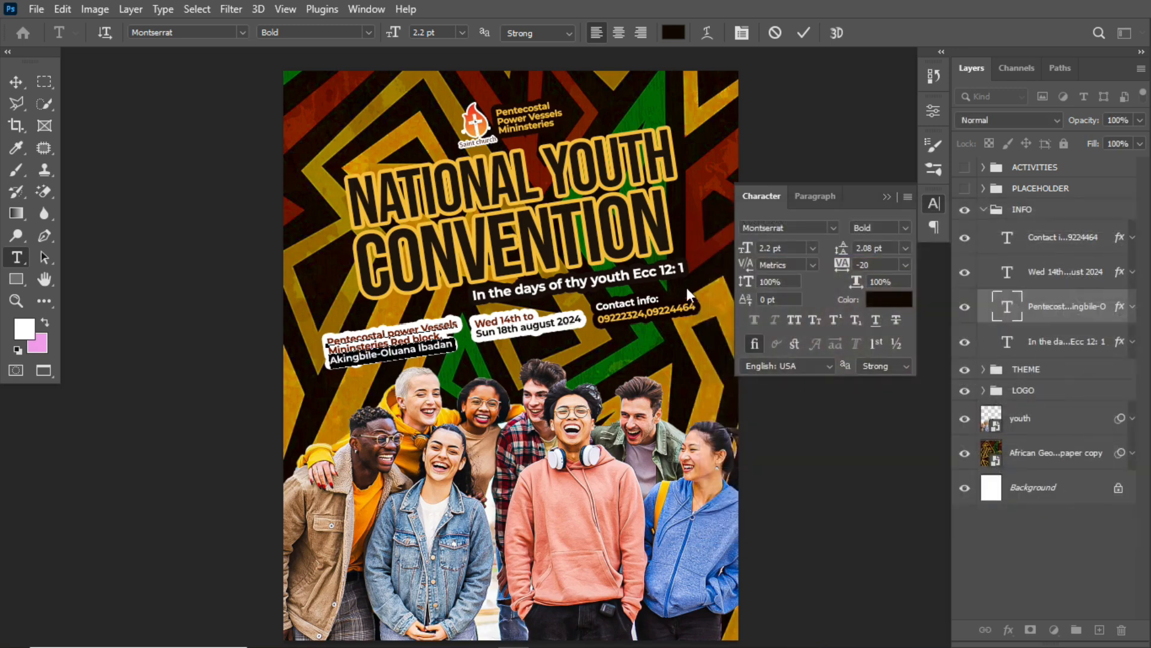
left_click(775, 32)
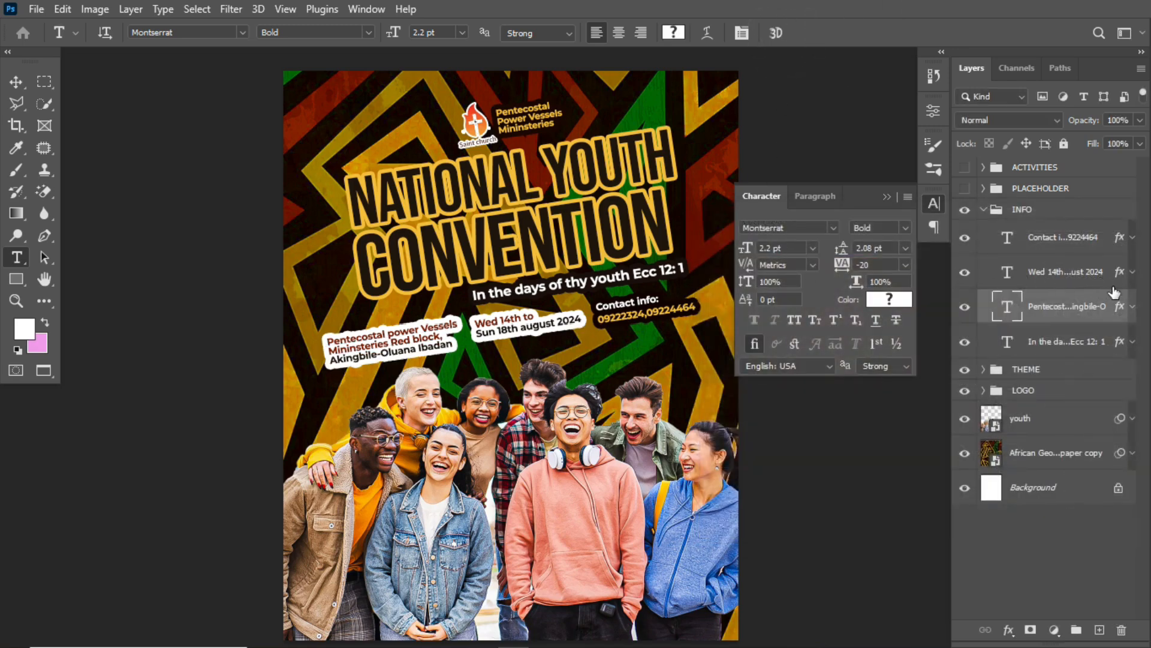
Review the stroke size and colour in the venue address text's layer style.
left_click(1113, 298)
key("alt+bracketright")
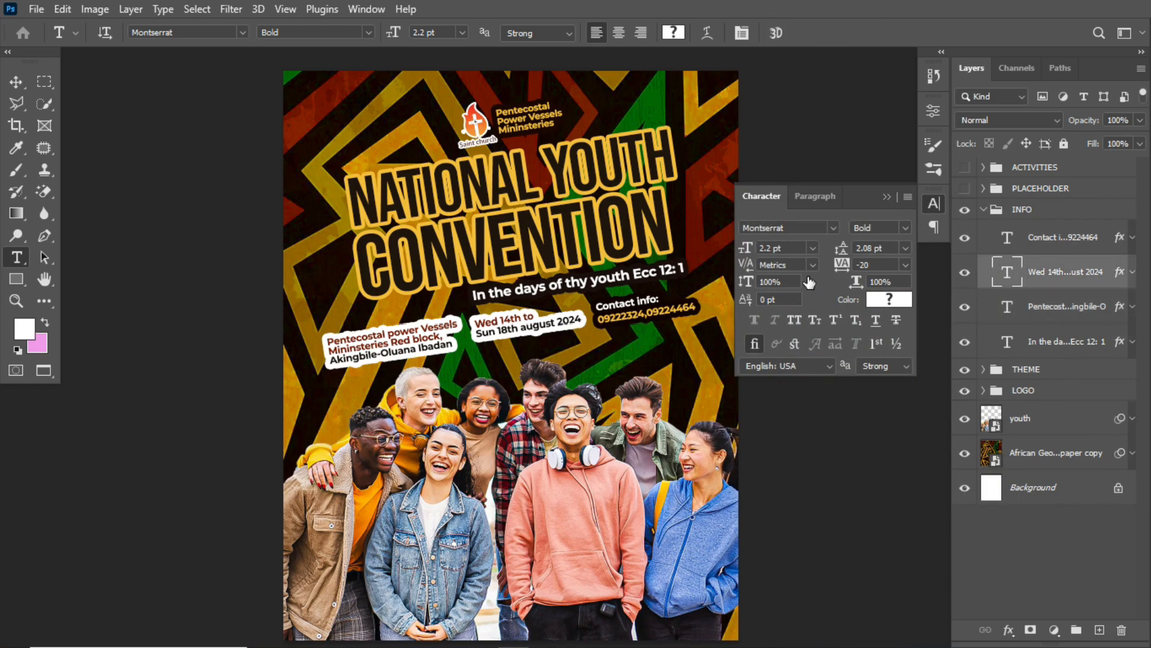
key("alt+bracketleft")
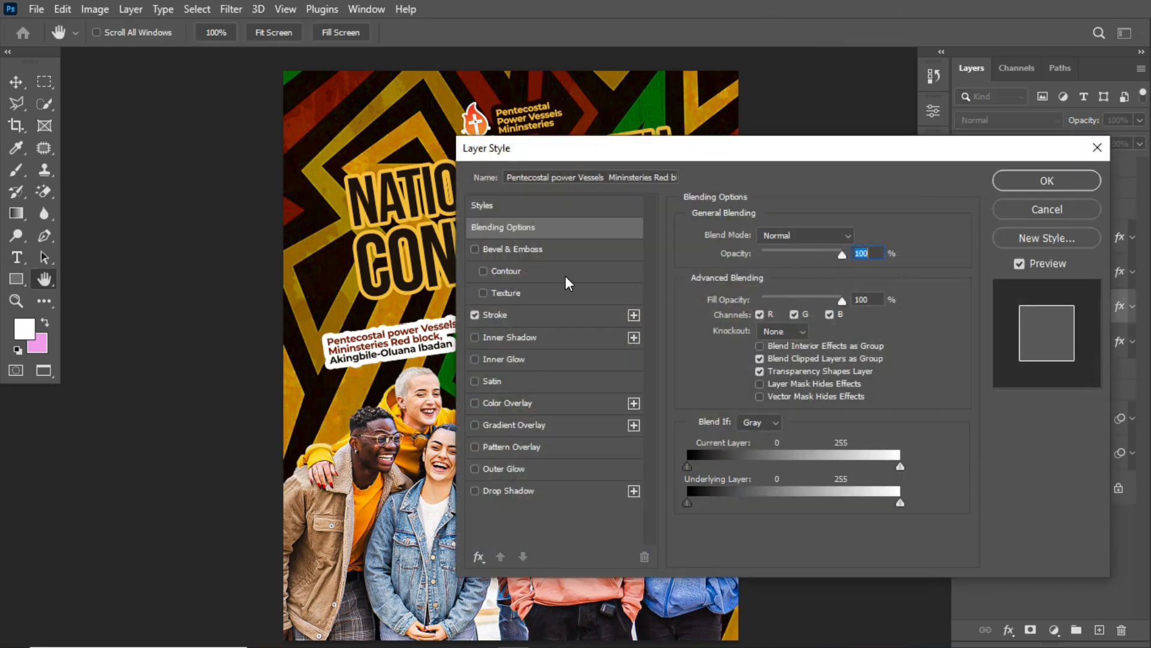
left_click(499, 316)
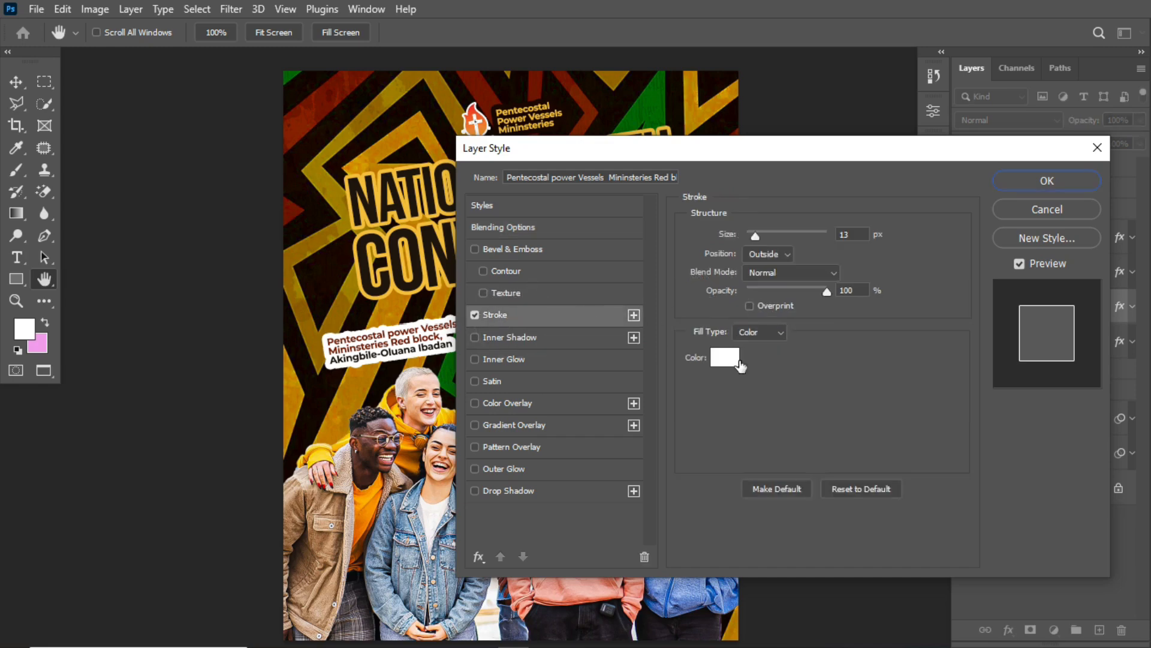
left_click_drag(929, 151, 1007, 145)
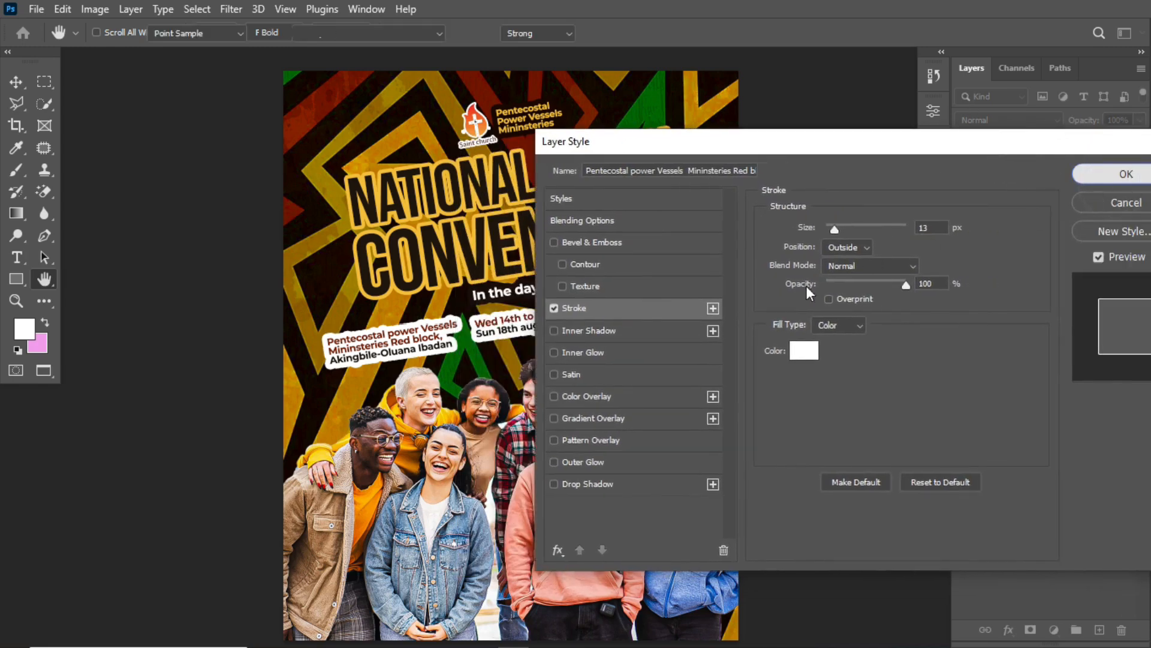
key("Return")
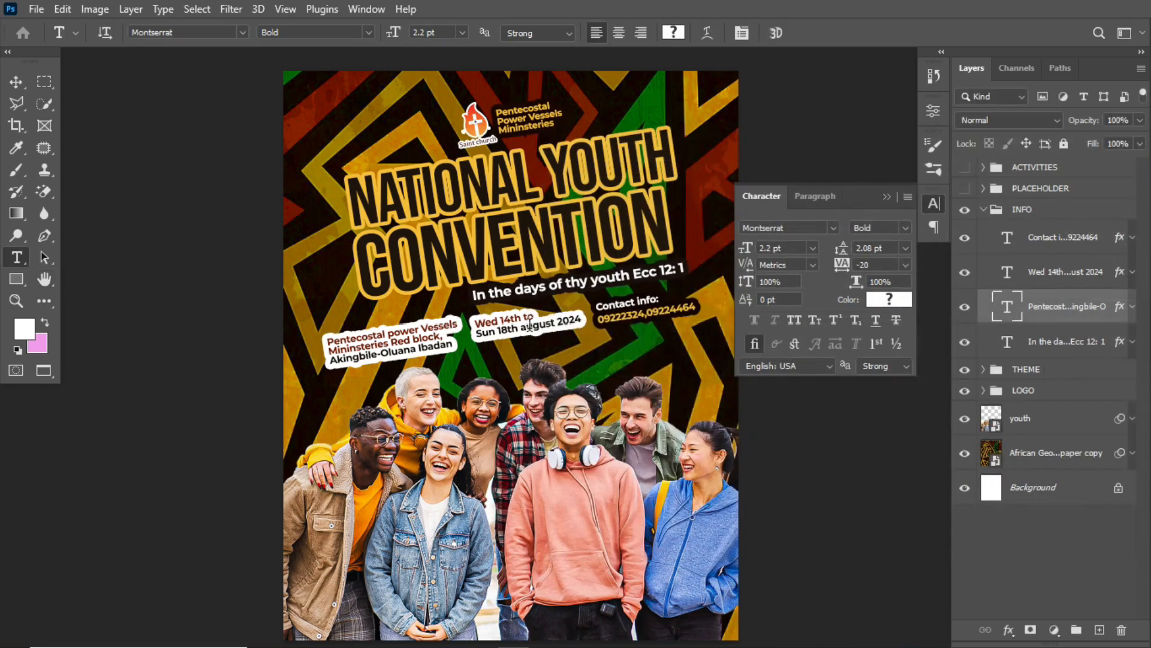
Inspect the Contact info text's fill colour and its stroke settings and colour, leaving them as they are.
left_click(630, 314)
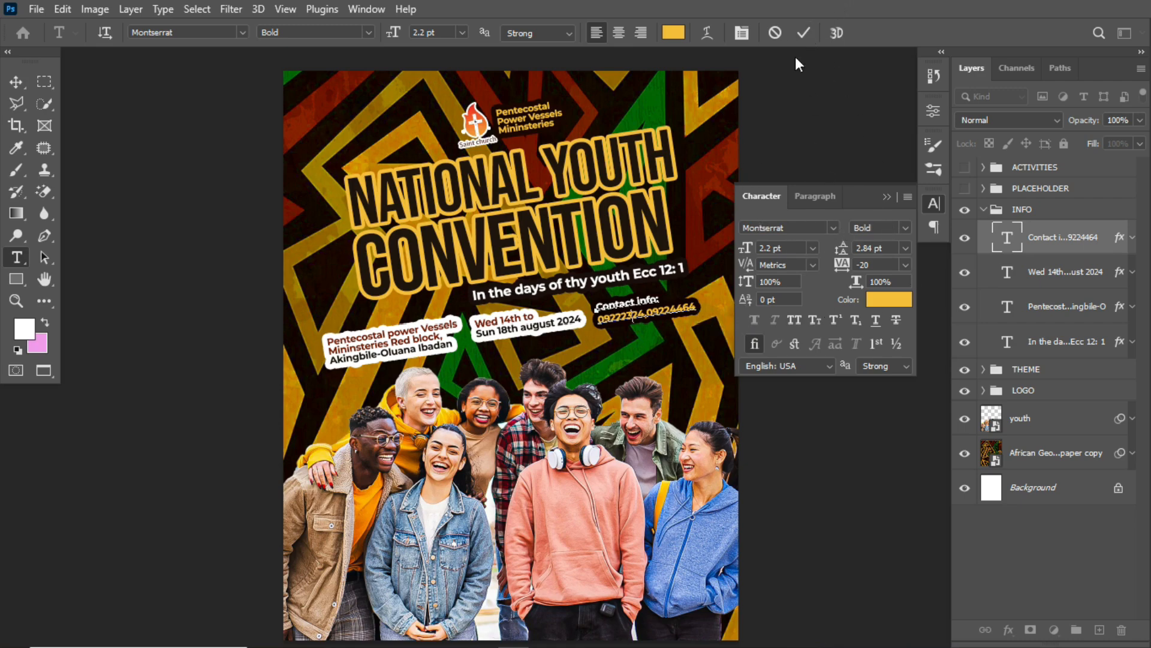
left_click(795, 34)
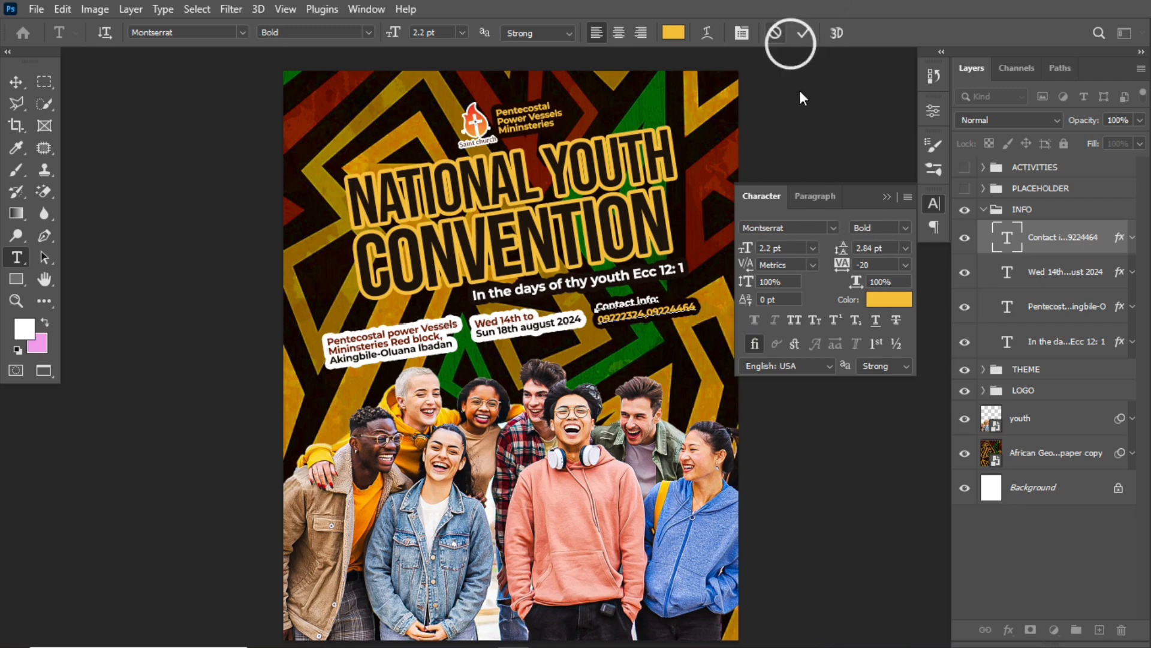
left_click(1105, 234)
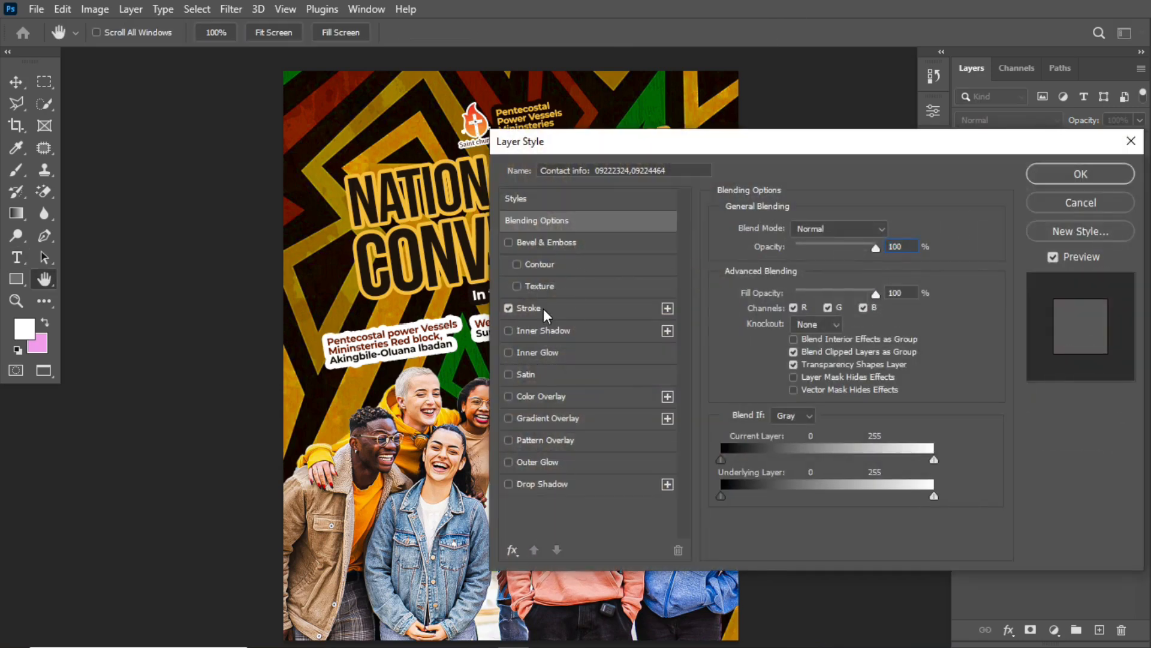
left_click(544, 309)
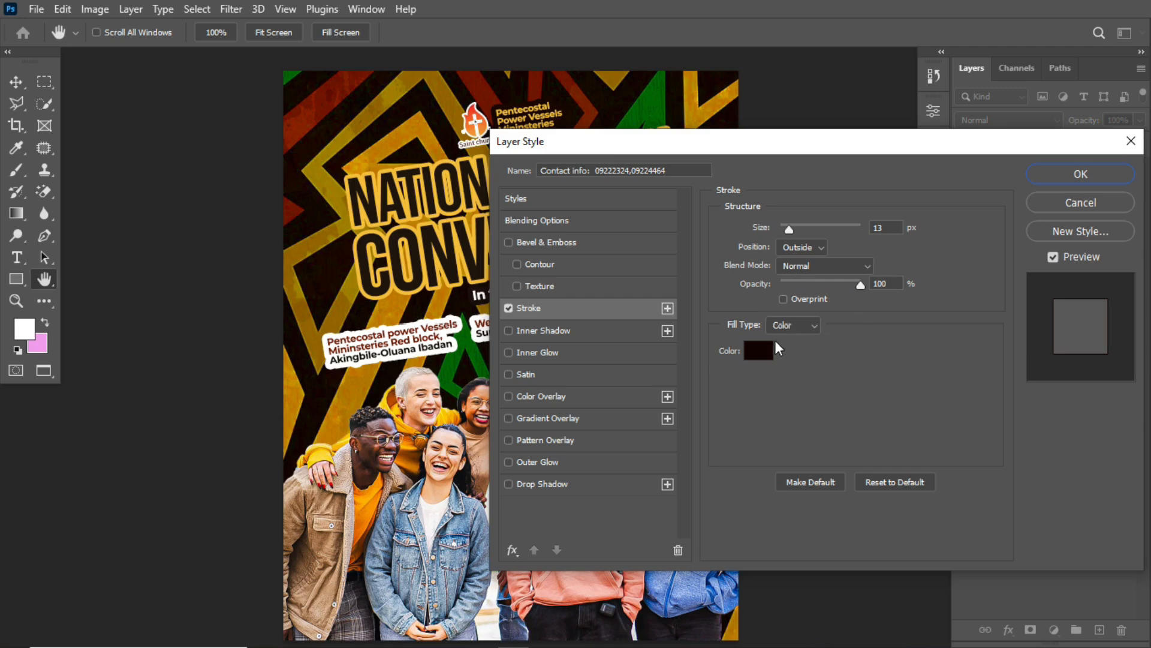
left_click(759, 351)
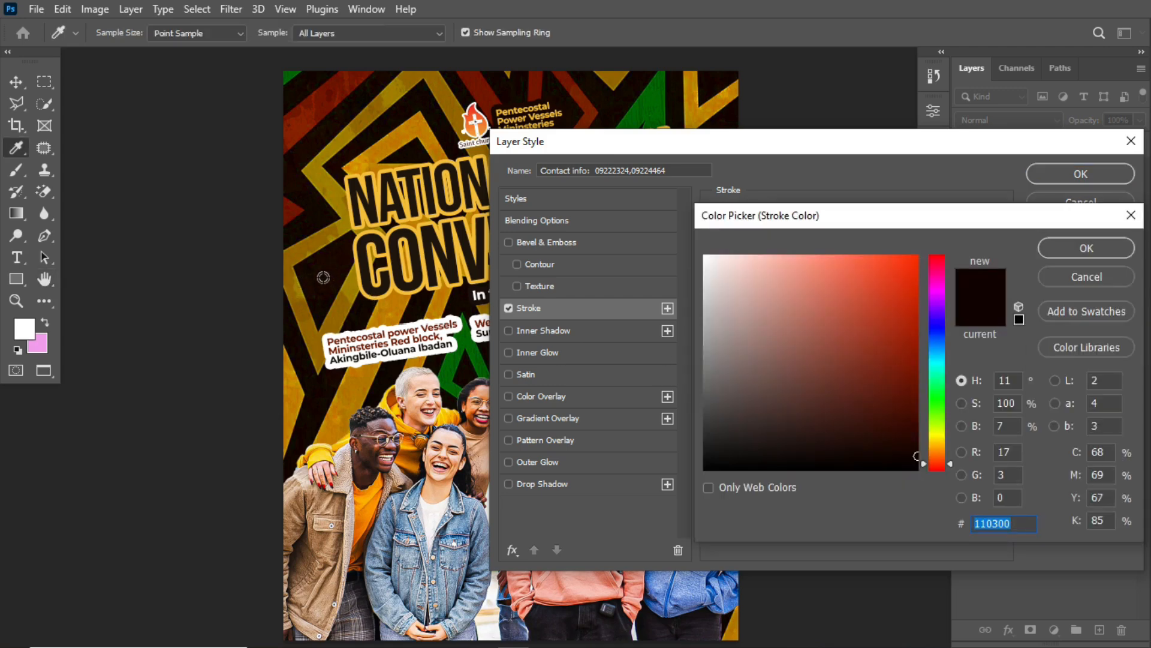
left_click(1105, 245)
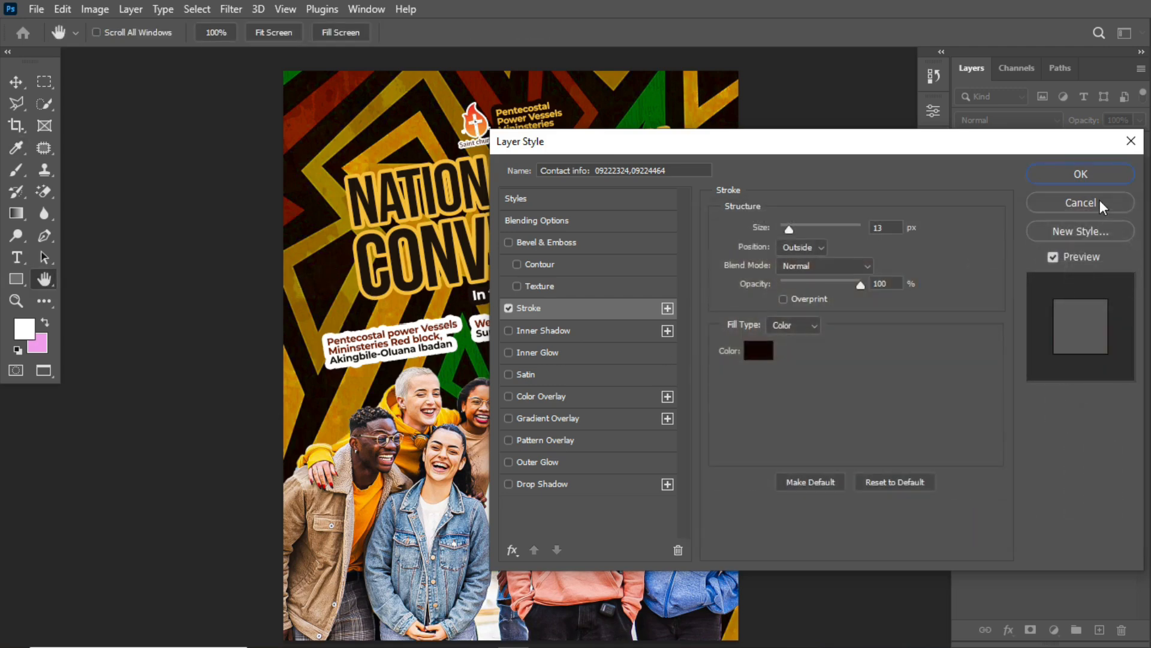
left_click(1100, 200)
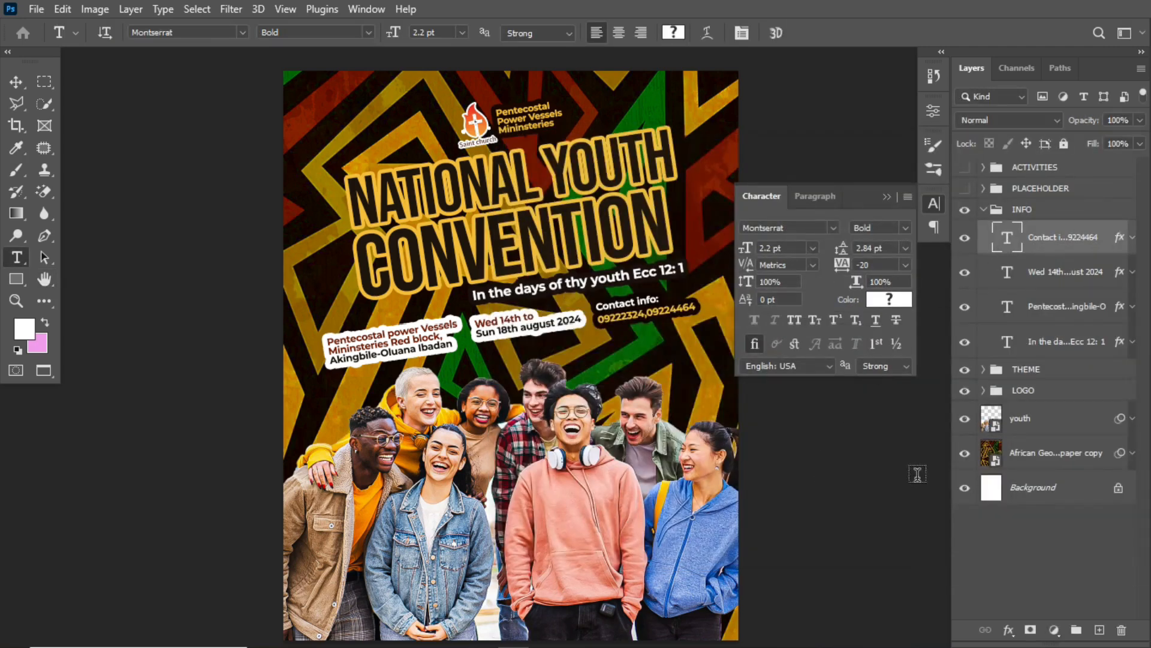
Collapse the character settings and the INFO group, and show the PLACEHOLDER group on the flyer with its shape layers listed.
left_click(888, 197)
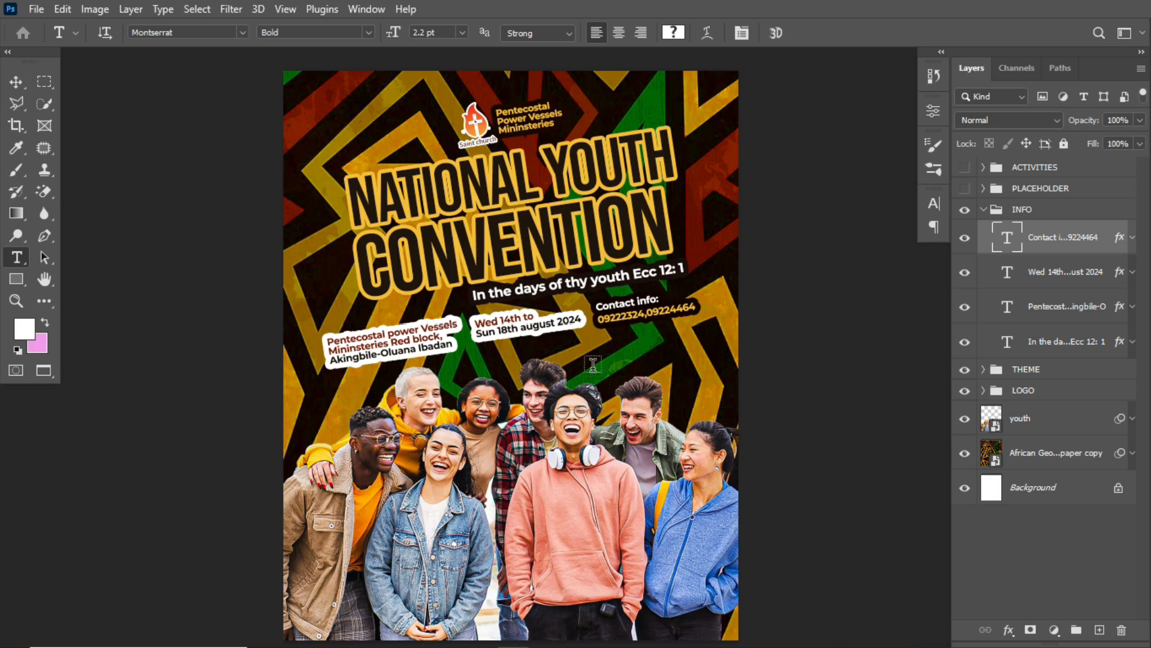
left_click(984, 211)
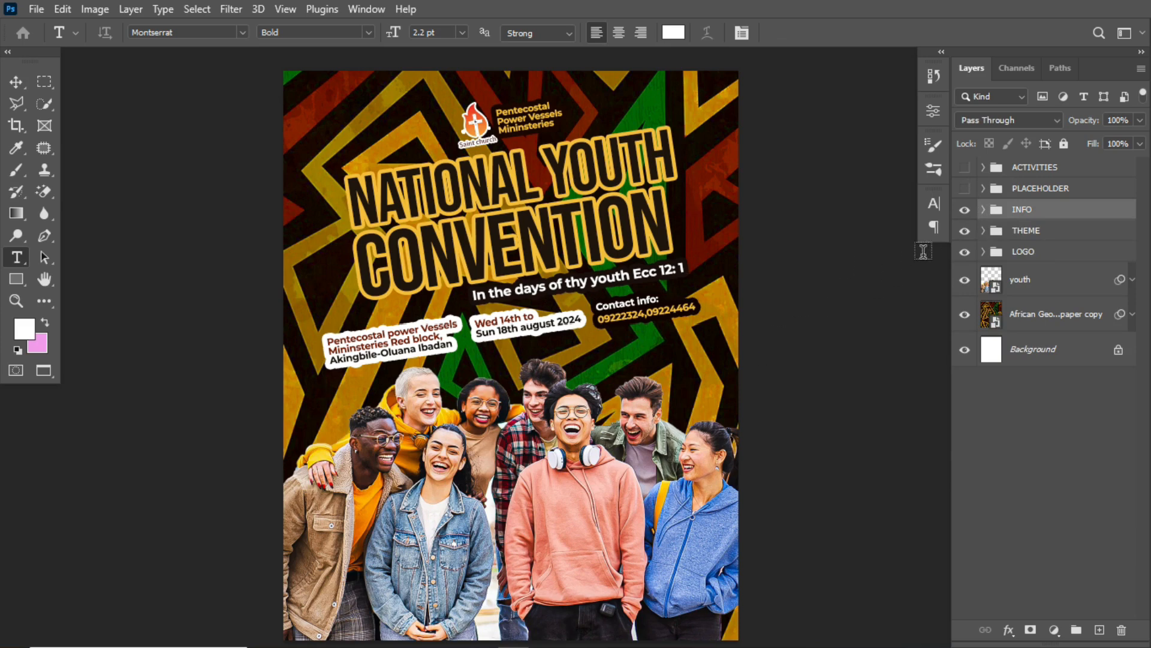
left_click(963, 189)
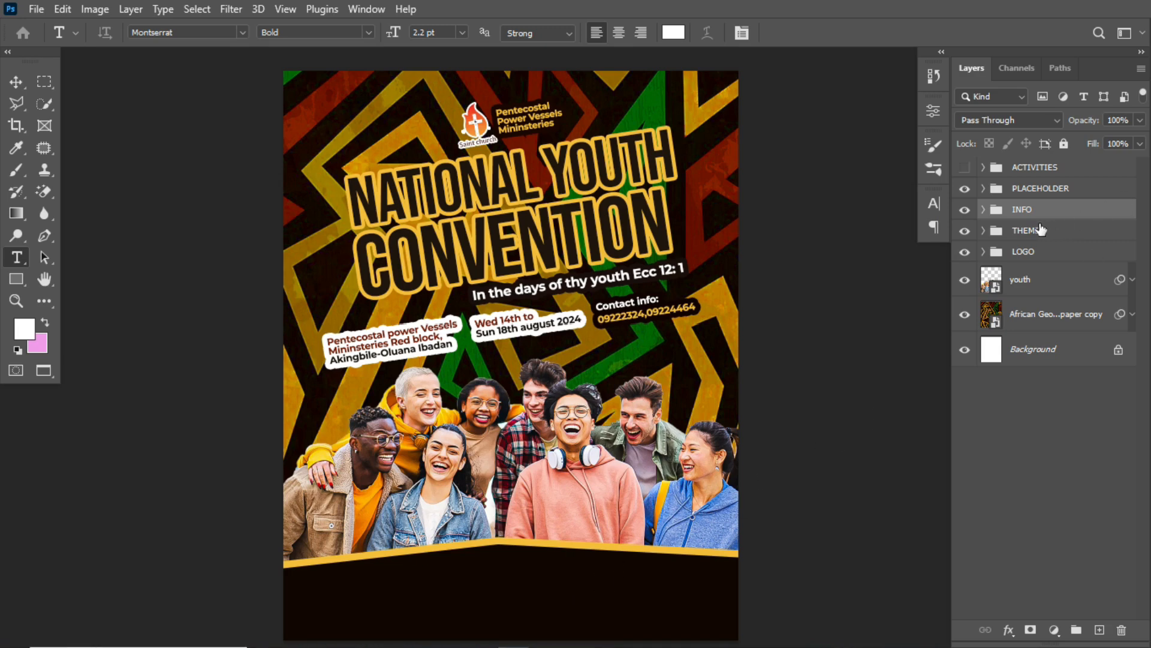
left_click(984, 190)
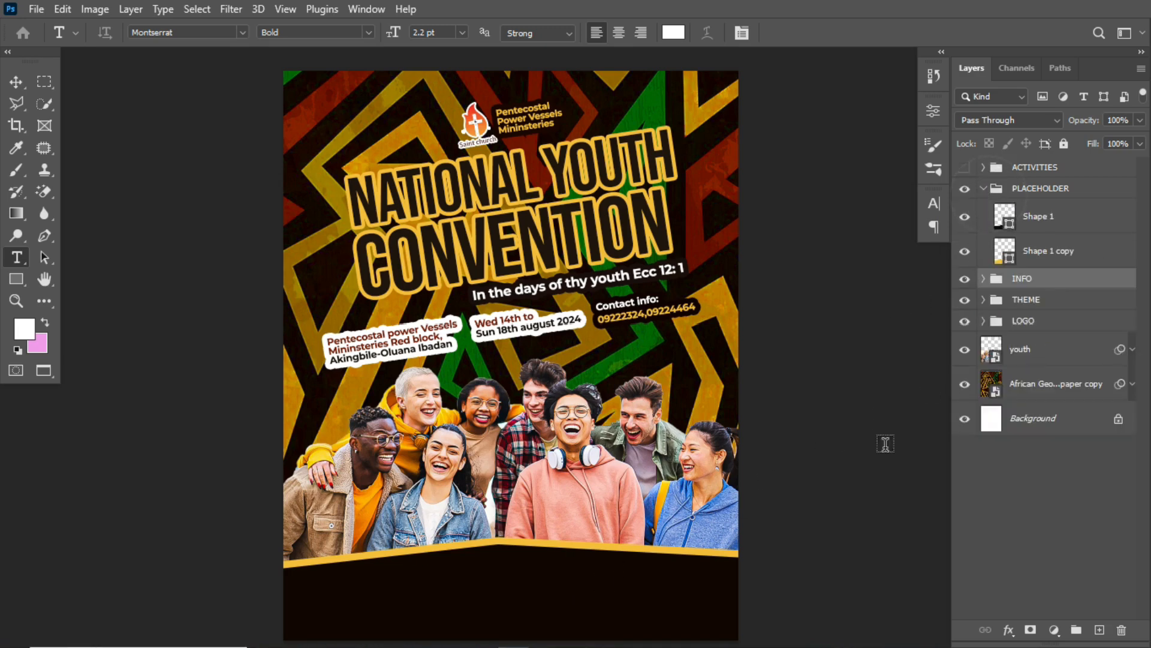
Draw a closed five-point Pen tool shape about 1294 by 538 px with a central peak over the flyer's lower part, inside PLACEHOLDER.
left_click(1040, 255)
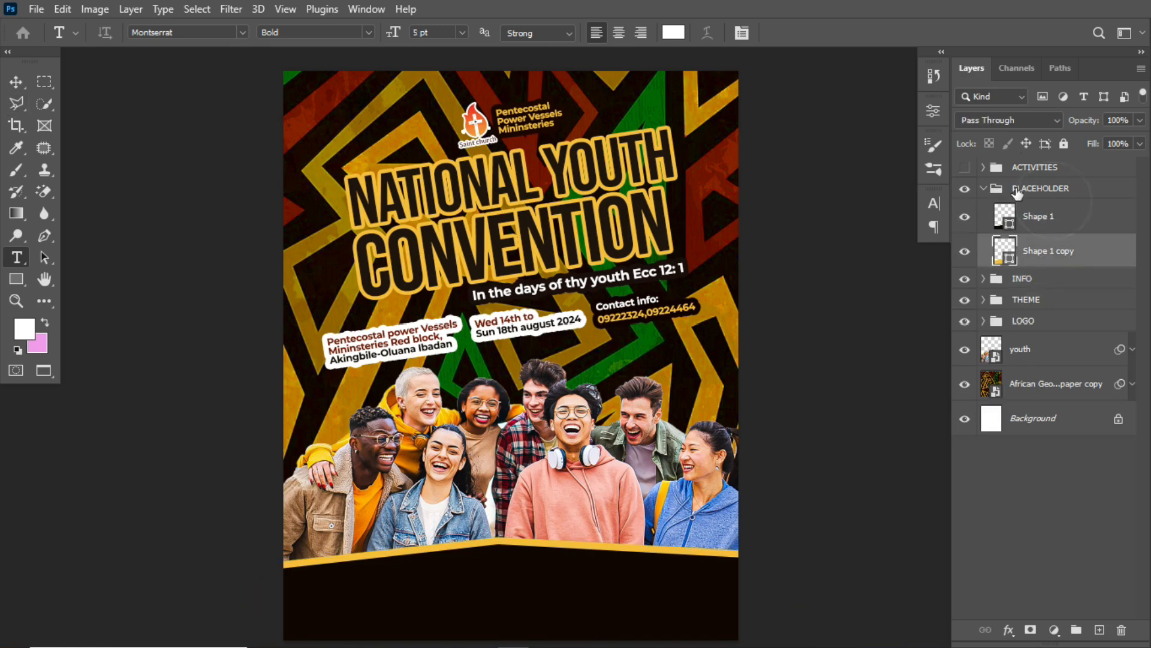
left_click(1046, 191)
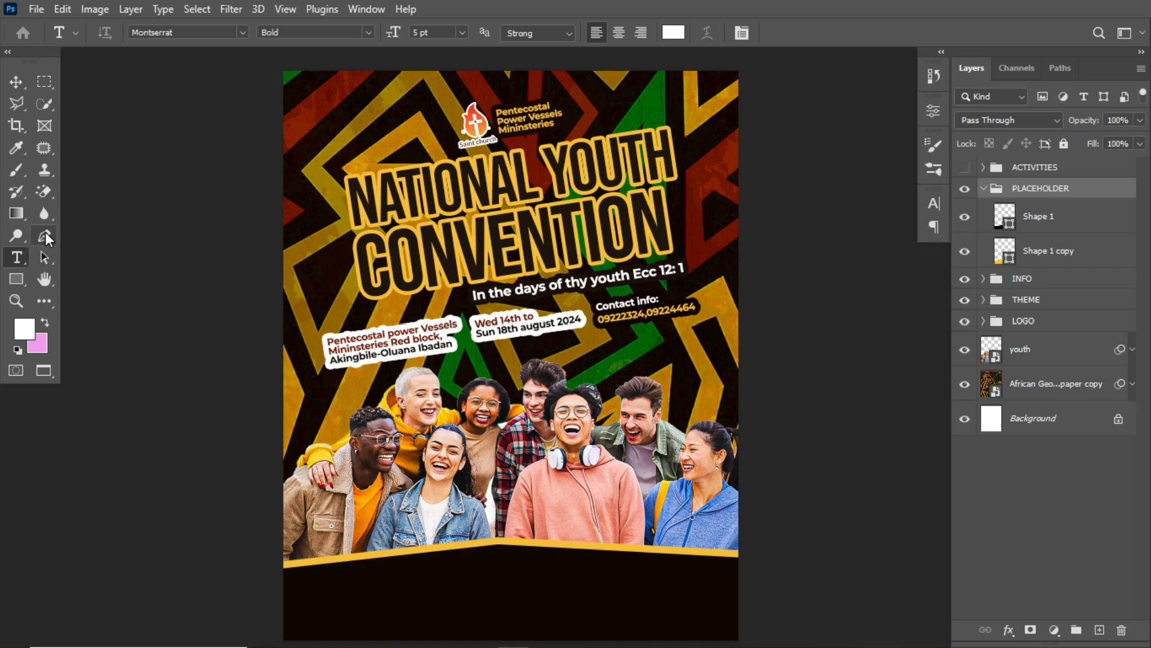
left_click(46, 234)
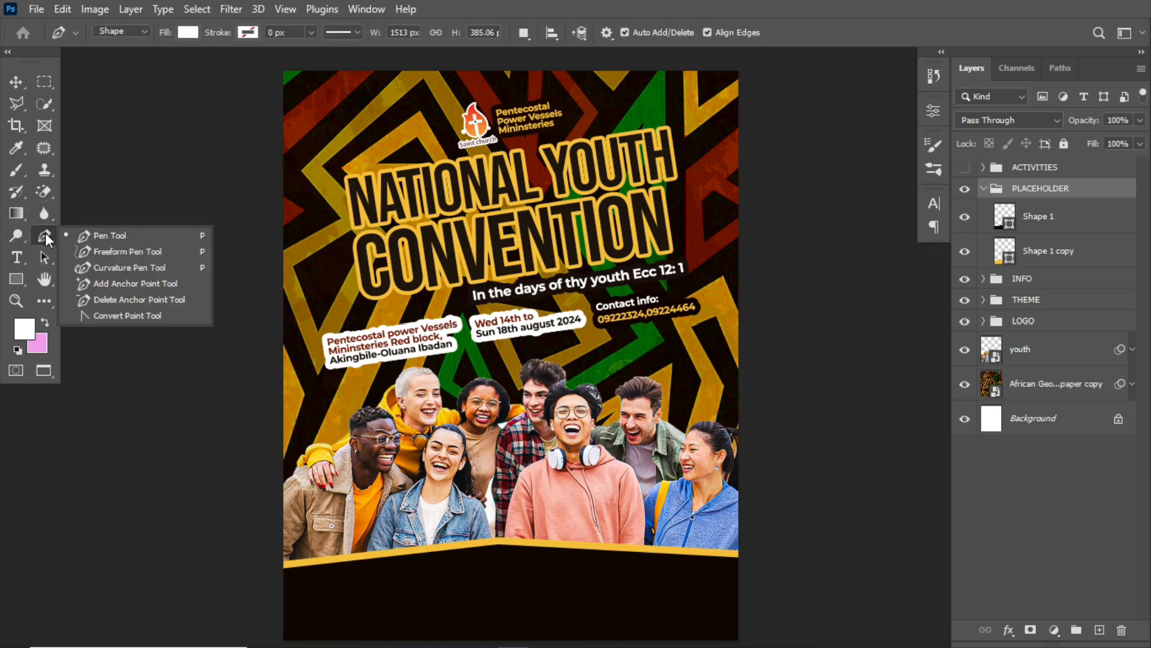
left_click(94, 237)
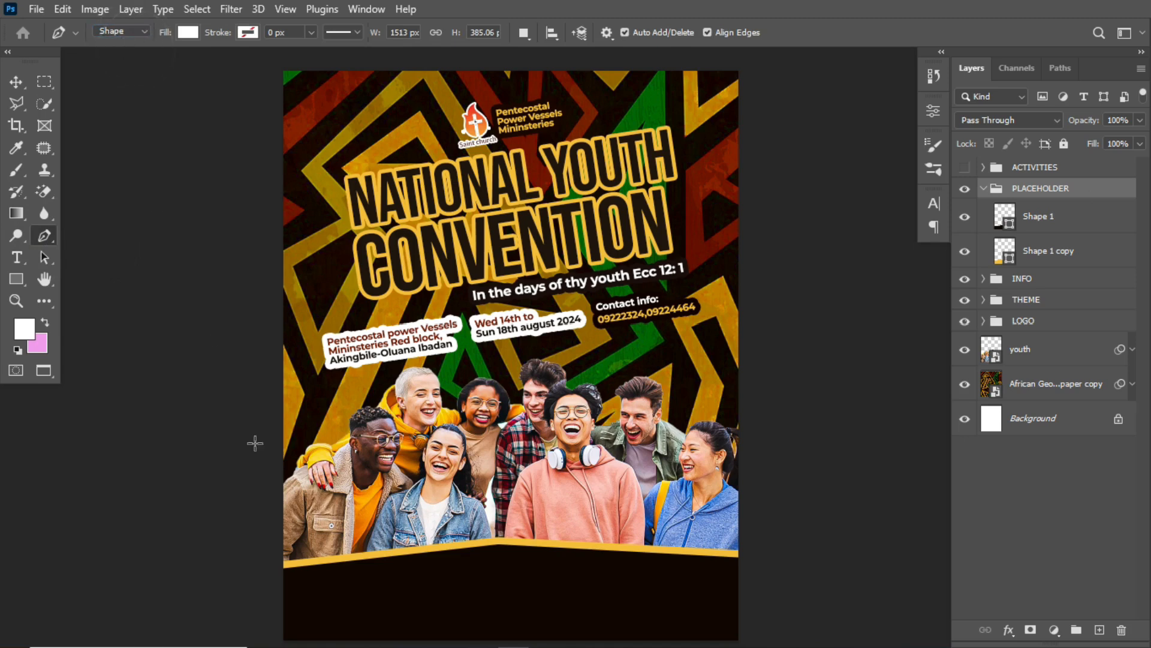
left_click(259, 501)
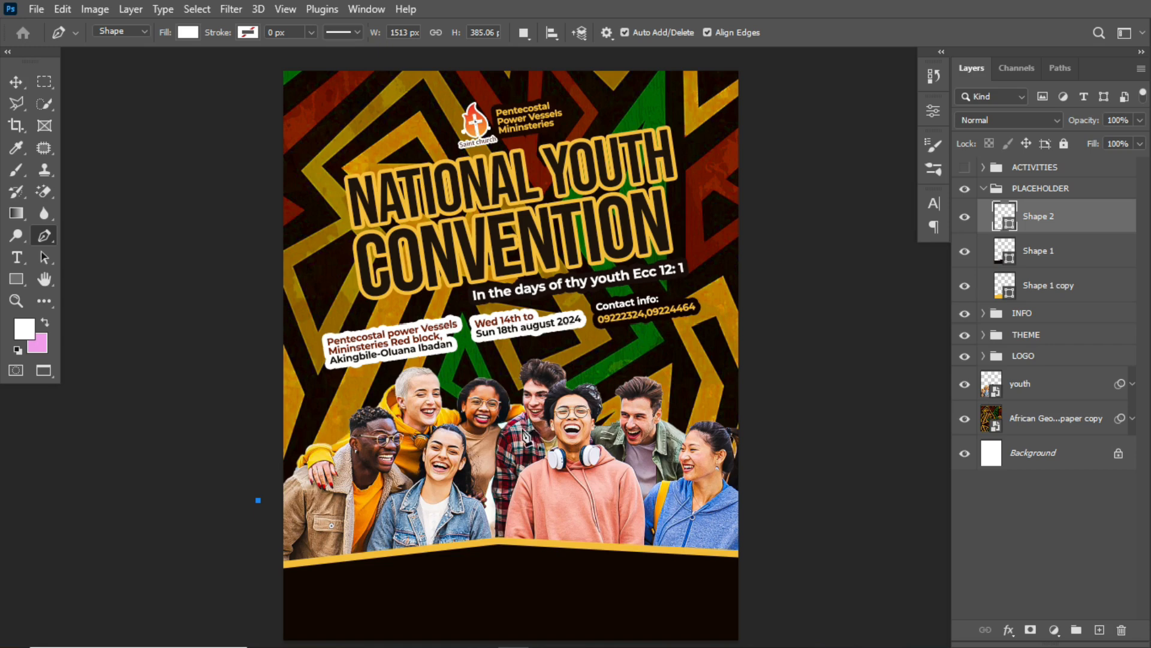
left_click(509, 427)
left_click(767, 518)
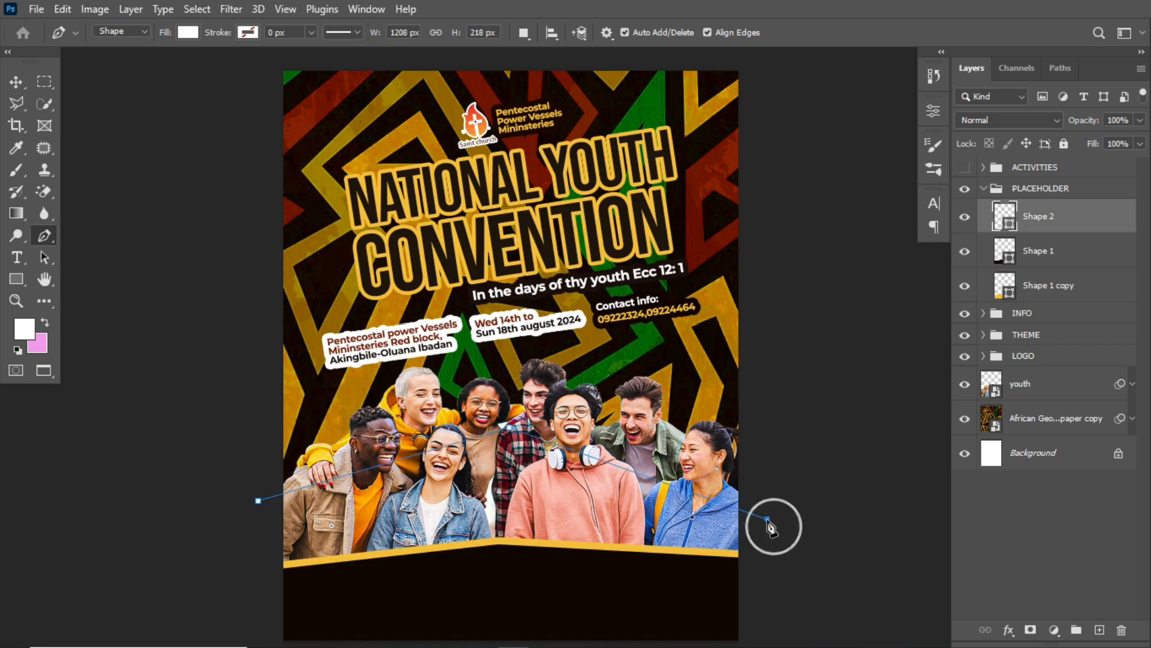
scroll(779, 617, "down", 1)
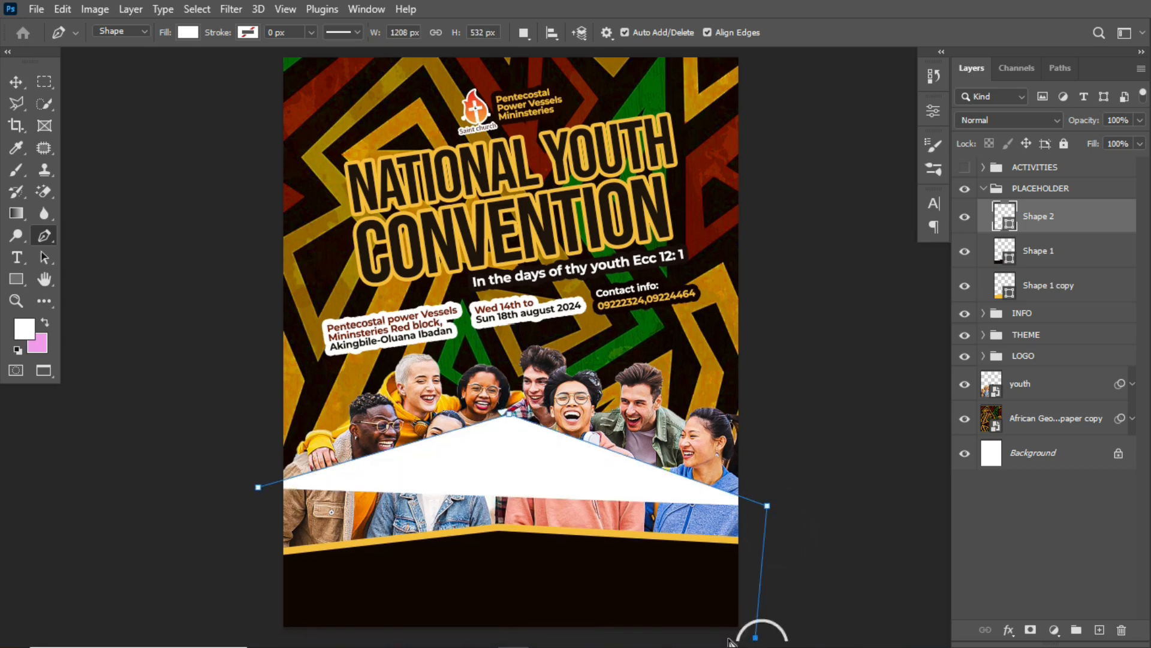
left_click(755, 637)
left_click(222, 640)
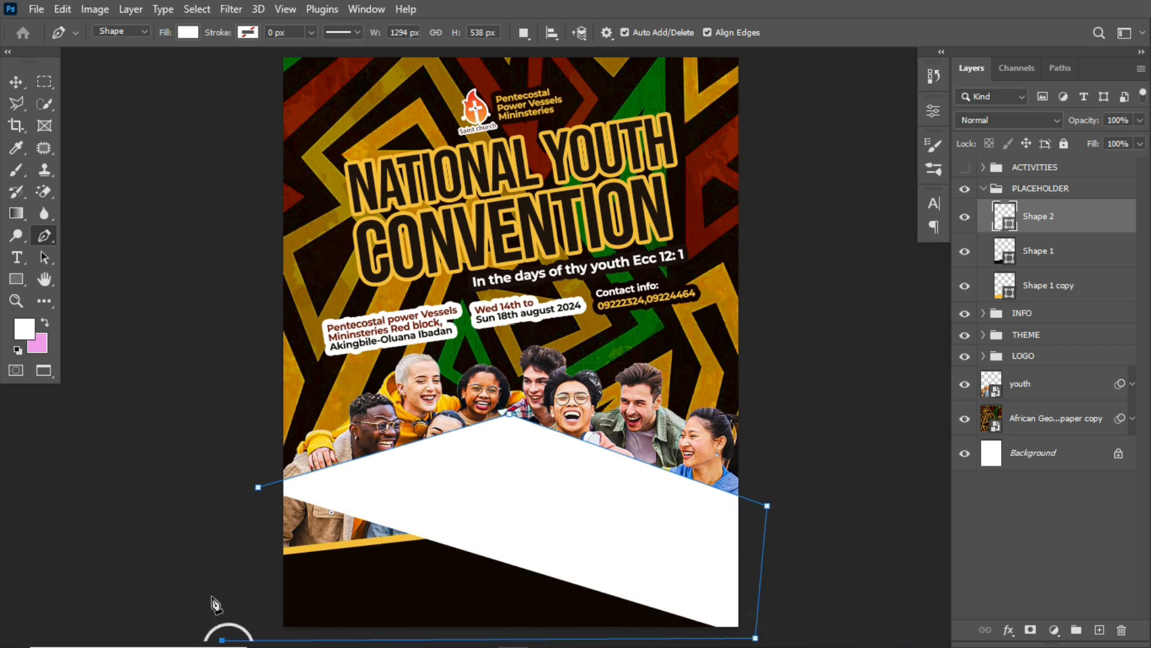
left_click(258, 486)
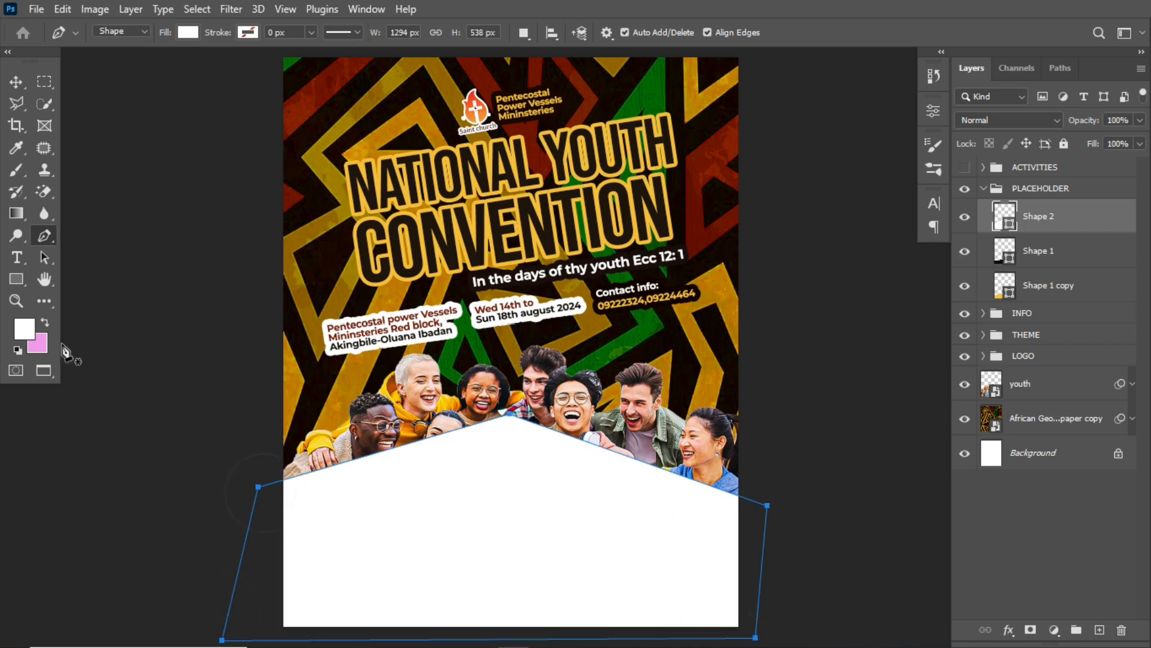
Fill the new peaked shape with the dark brown 1a0d00 sampled from the background pattern.
double_click(1005, 216)
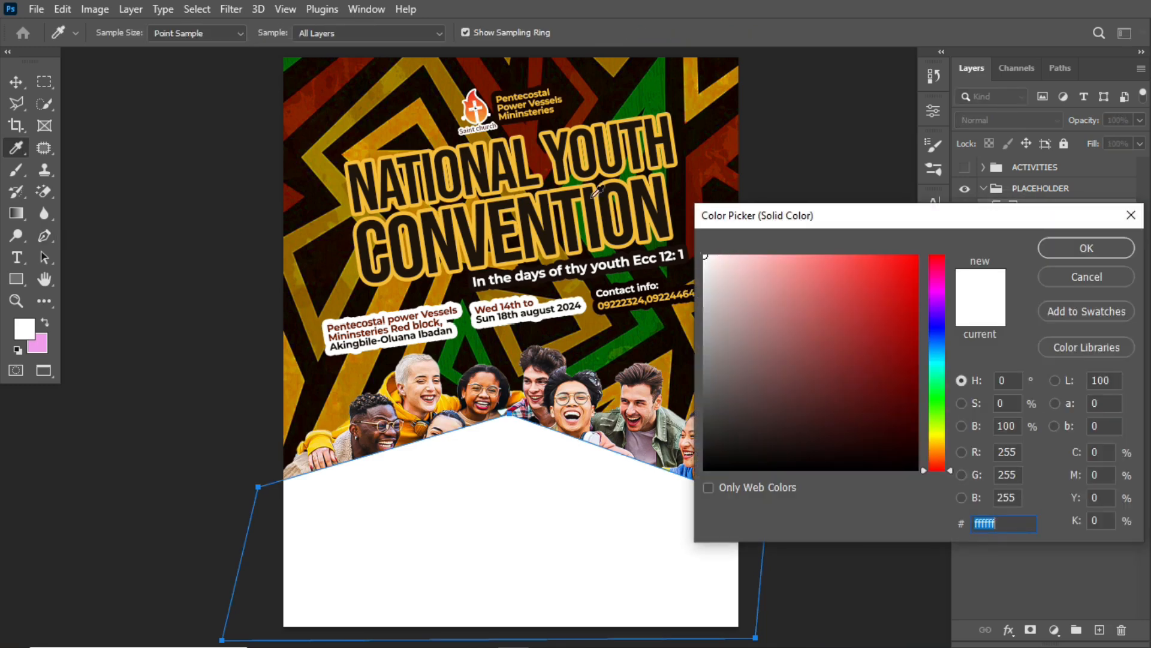
left_click(369, 122)
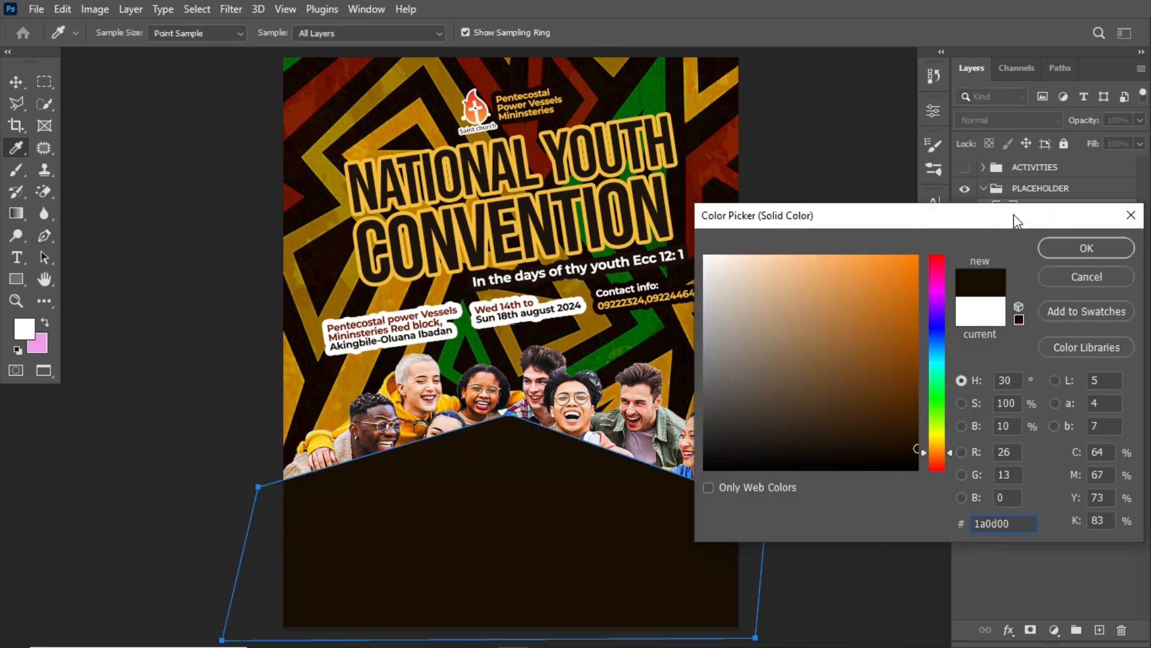
left_click(1073, 249)
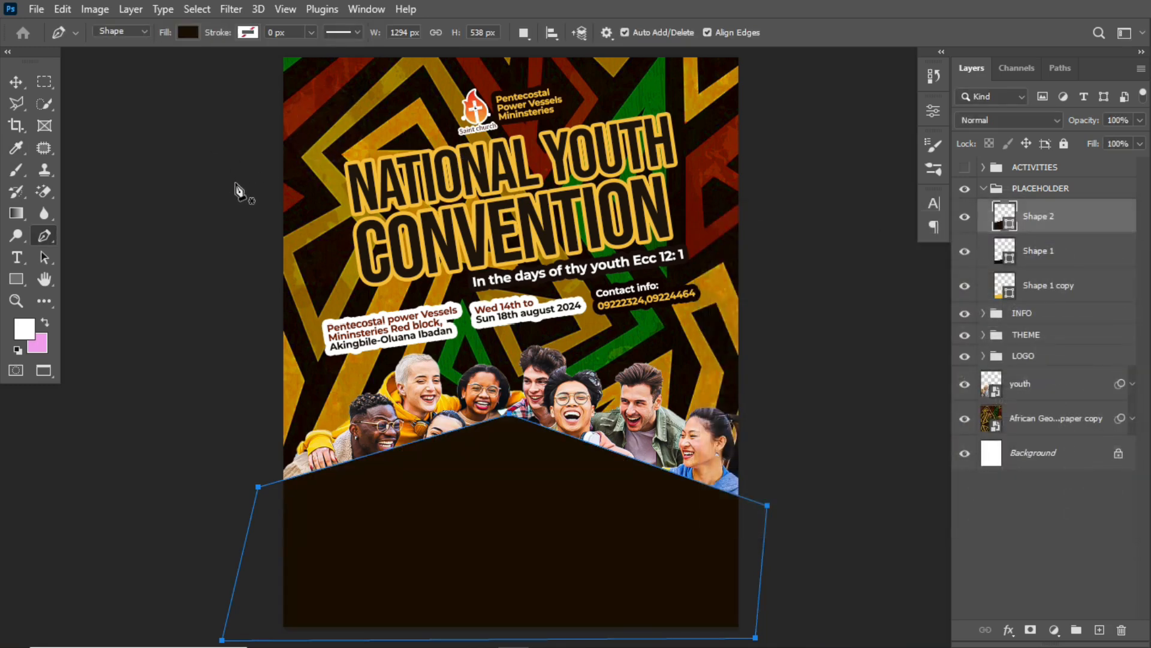
Duplicate the dark peaked shape and move the copy straight up about 33 px.
key("ctrl")
key("ctrl+j")
left_click(268, 211, "ctrl")
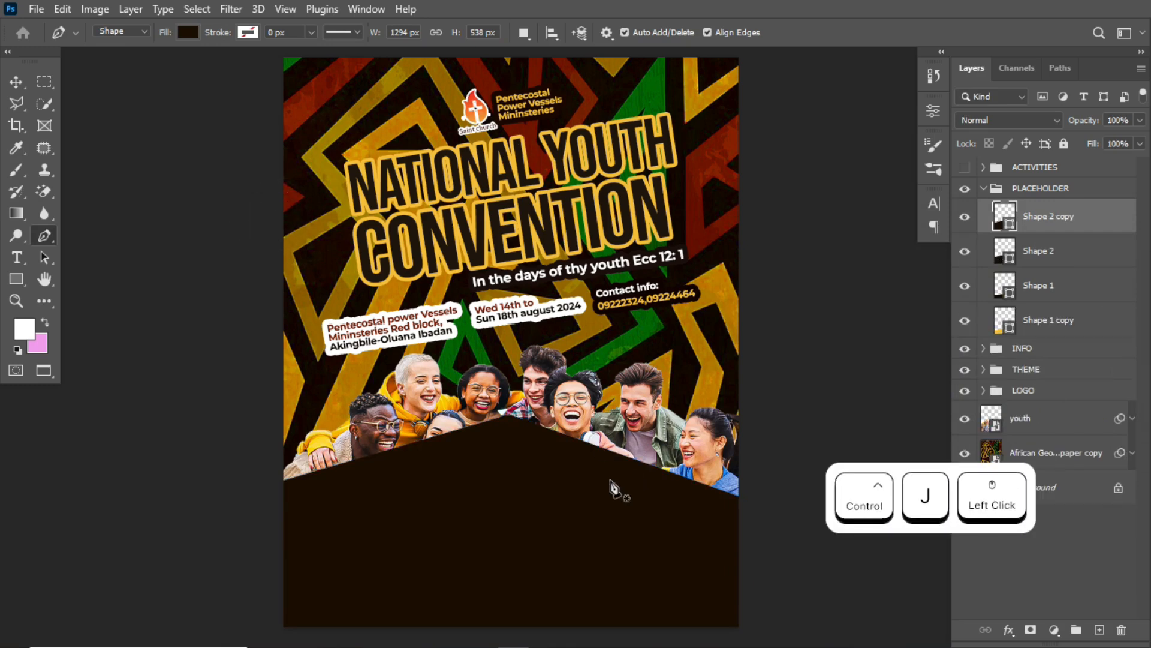
key("ctrl+t")
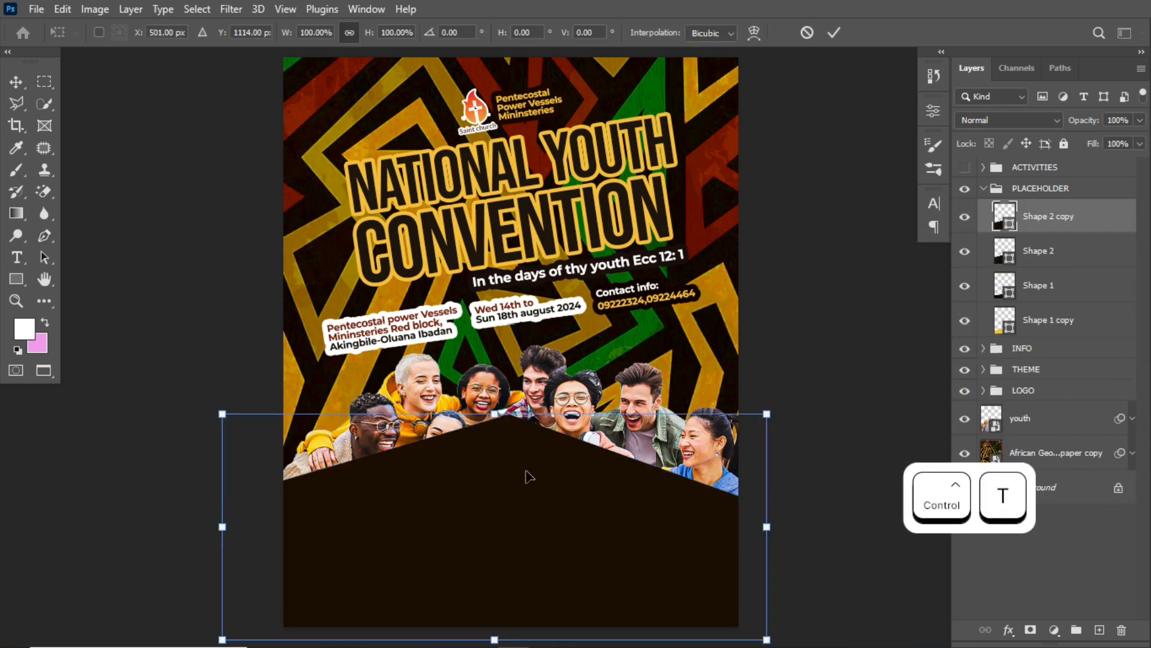
left_click_drag(532, 476, 529, 451)
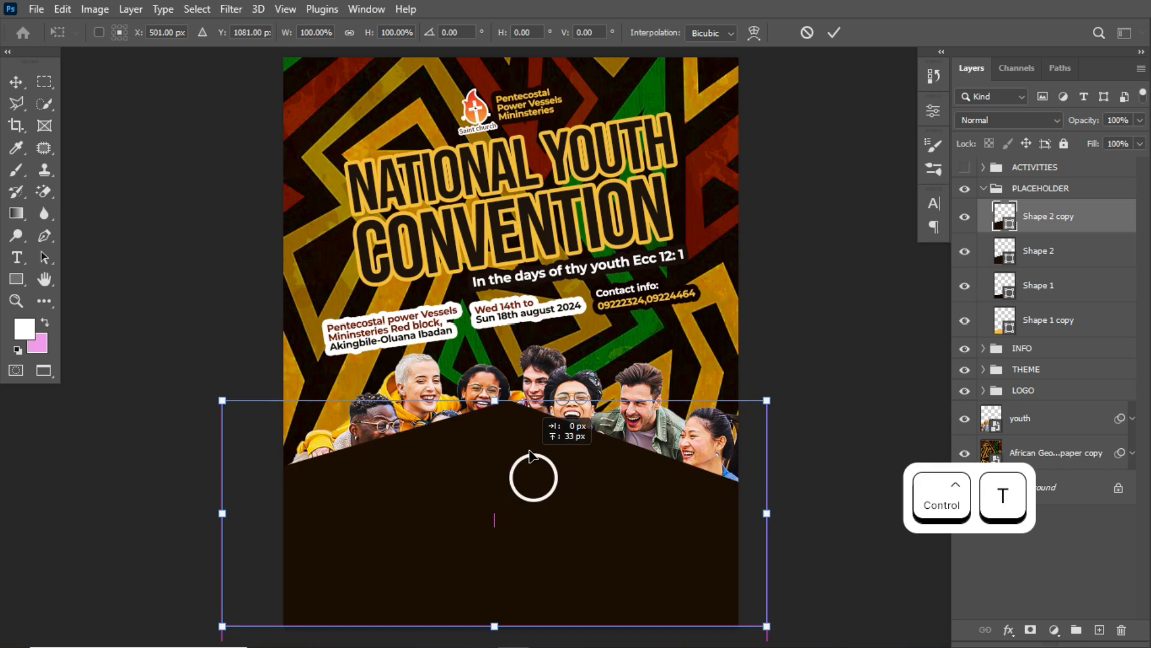
left_click(834, 32)
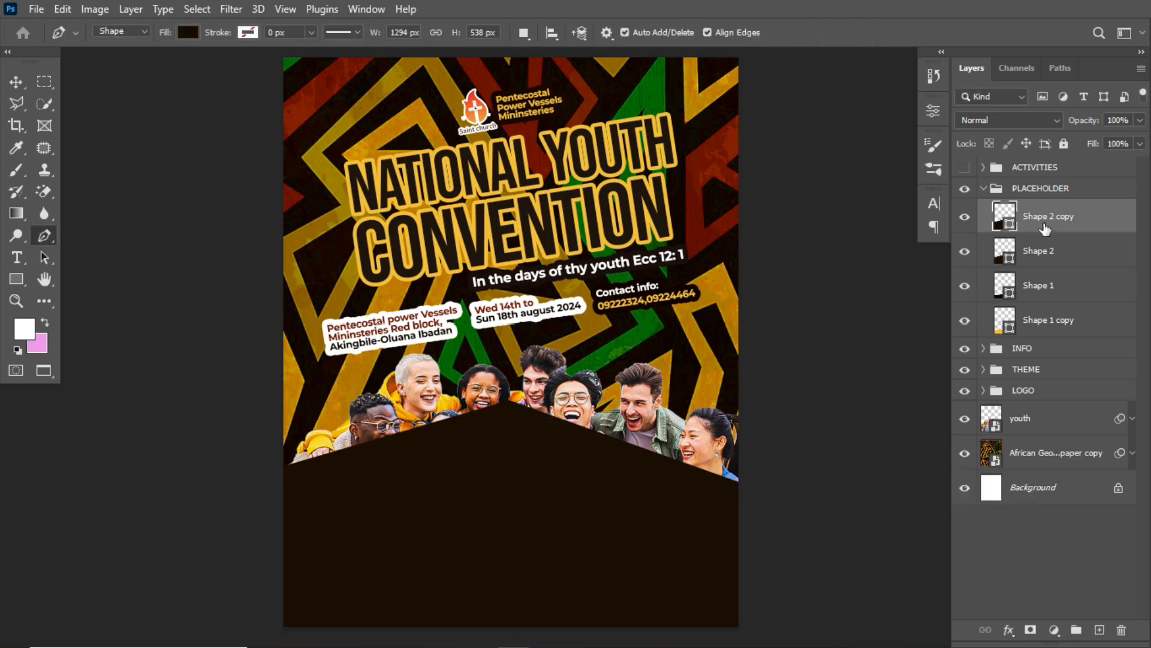
Place the shape copy beneath the original in the layer order and fill it with the orange-yellow f3aa24.
left_click_drag(1046, 229, 1019, 261)
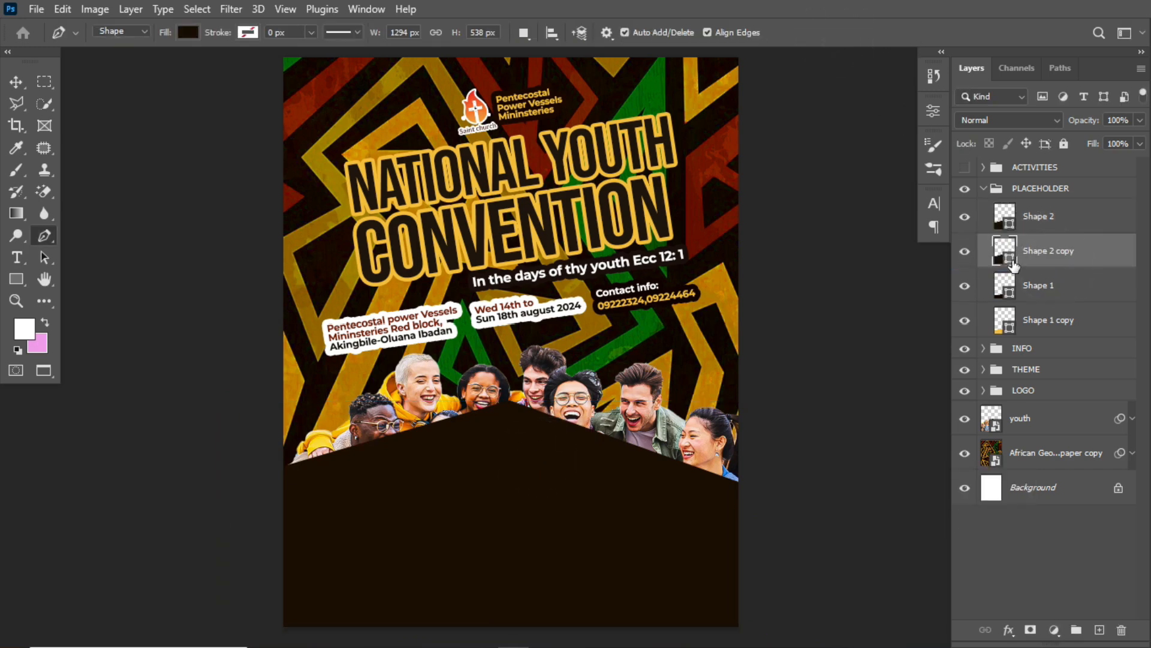
double_click(1014, 264)
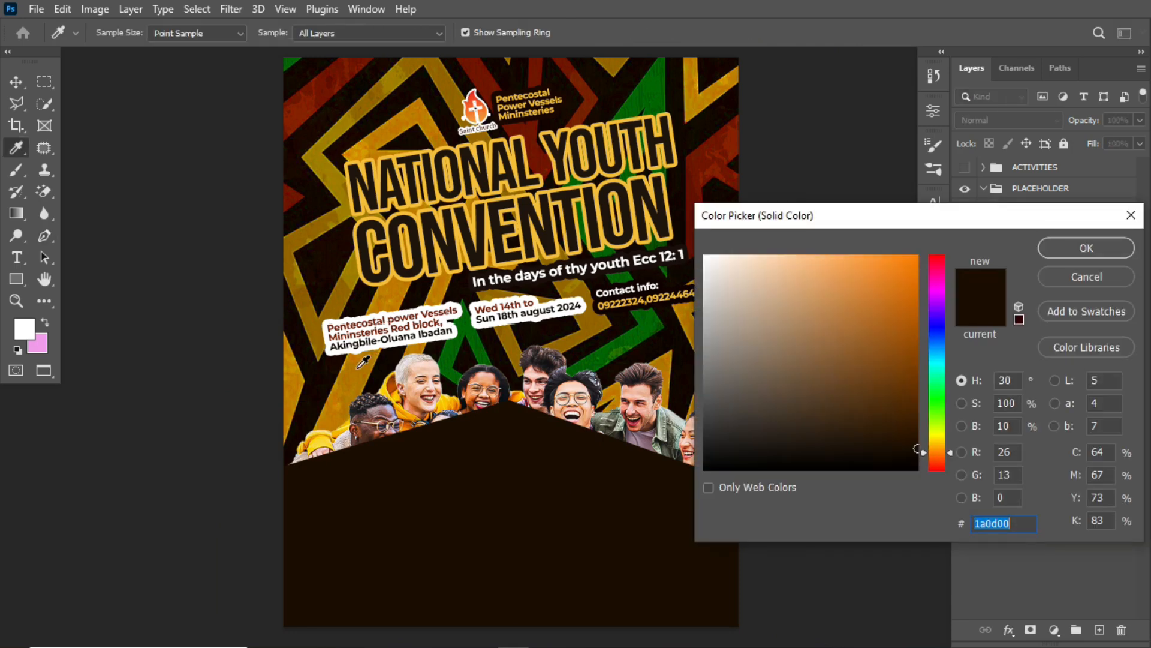
left_click(348, 384)
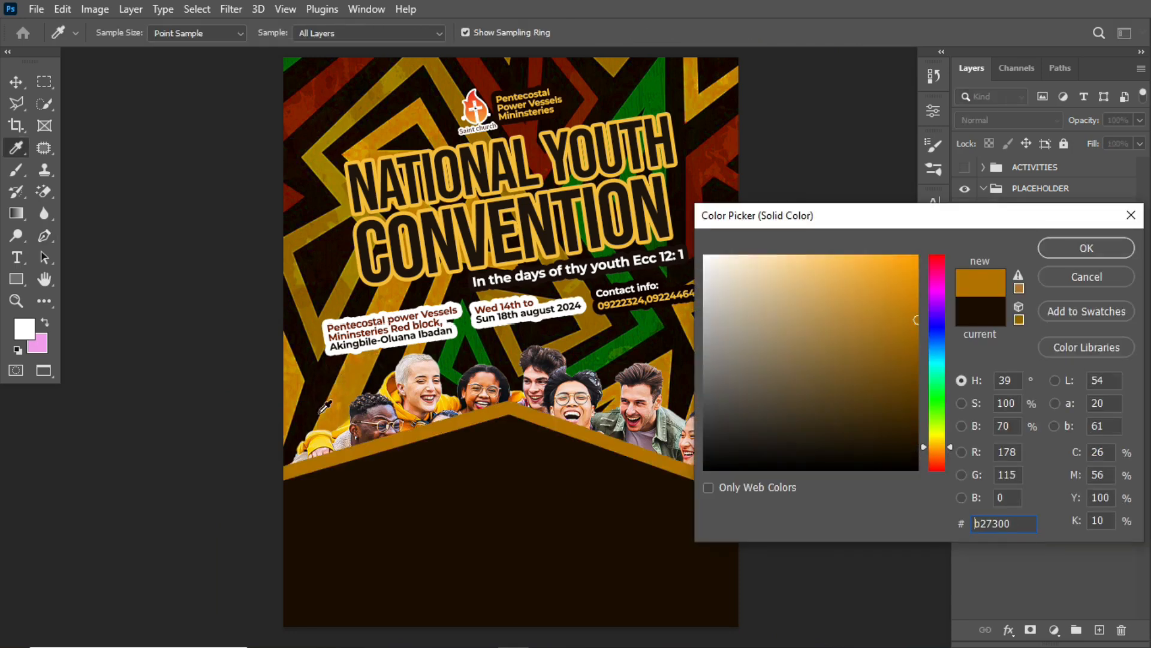
left_click_drag(912, 295, 885, 265)
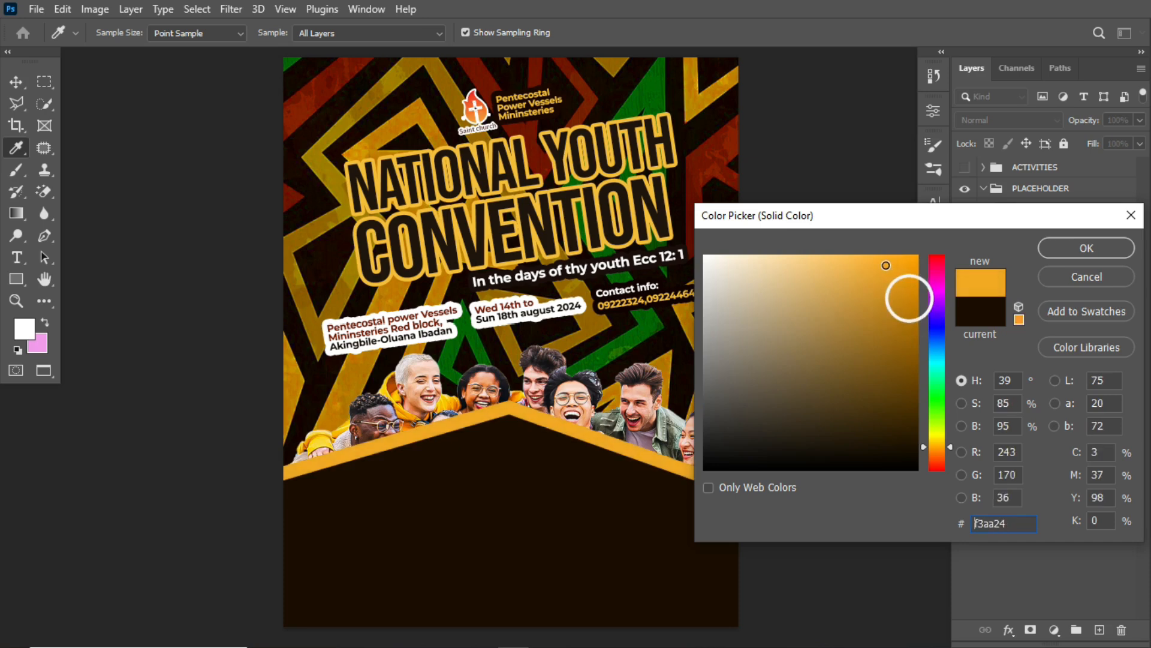
left_click(1095, 253)
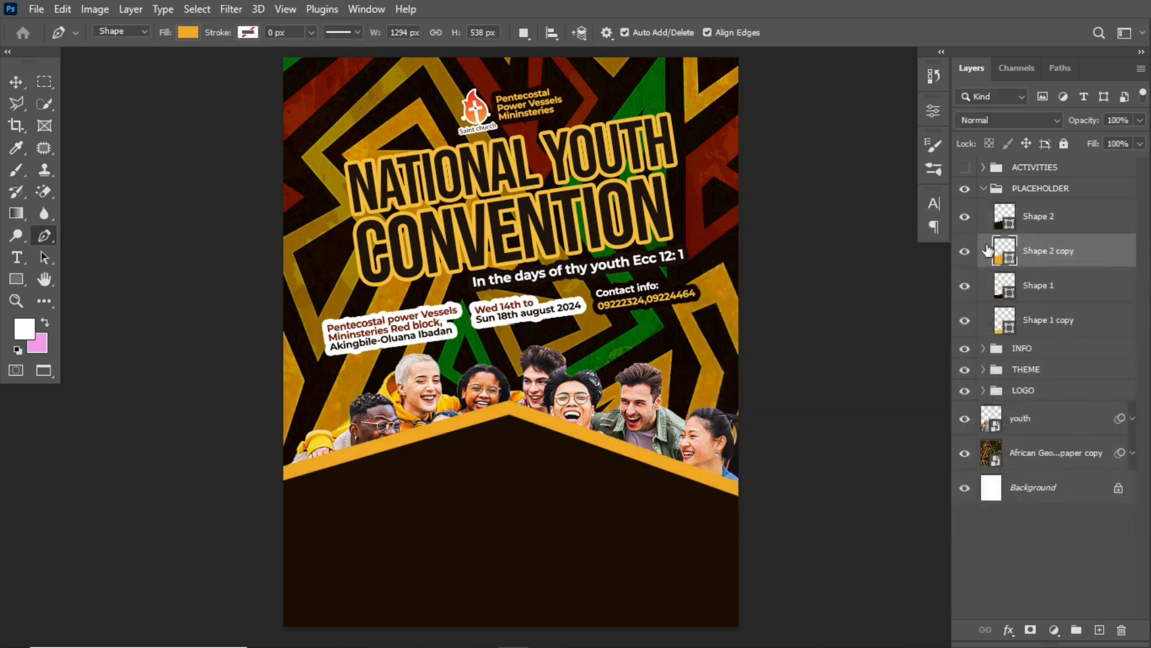
Delete the newly drawn peaked shape and its orange copy from the PLACEHOLDER group.
left_click(1056, 221)
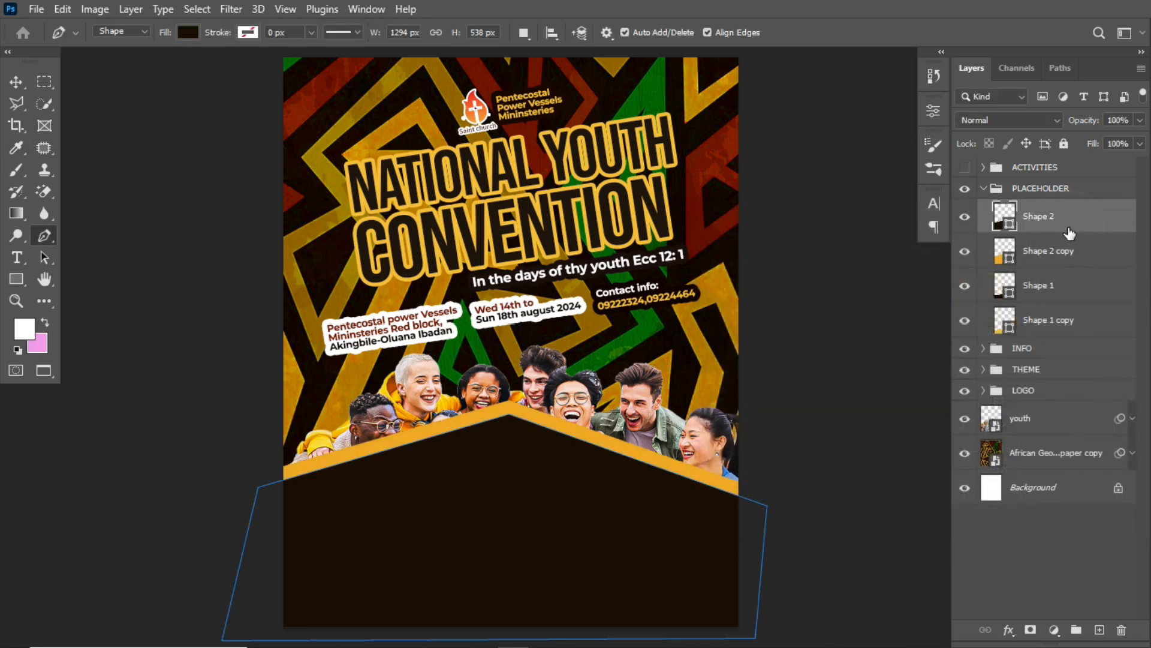
key("Delete")
key("Delete")
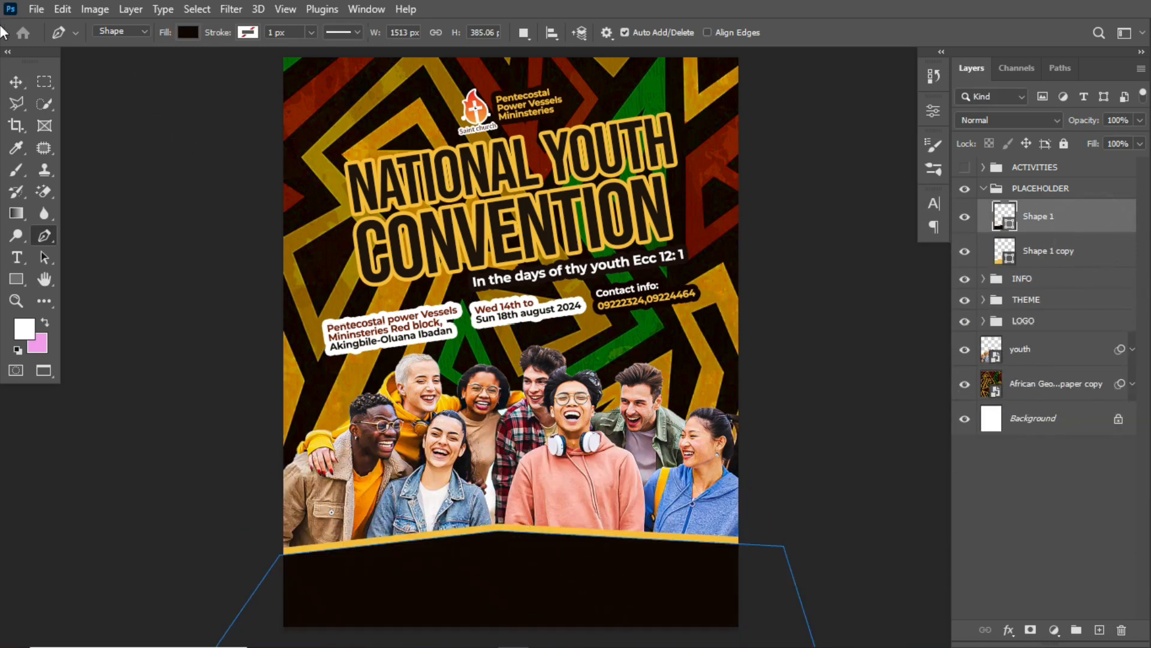
Collapse the PLACEHOLDER group, and show the ACTIVITIES group on the flyer with its text layers listed.
left_click(12, 84)
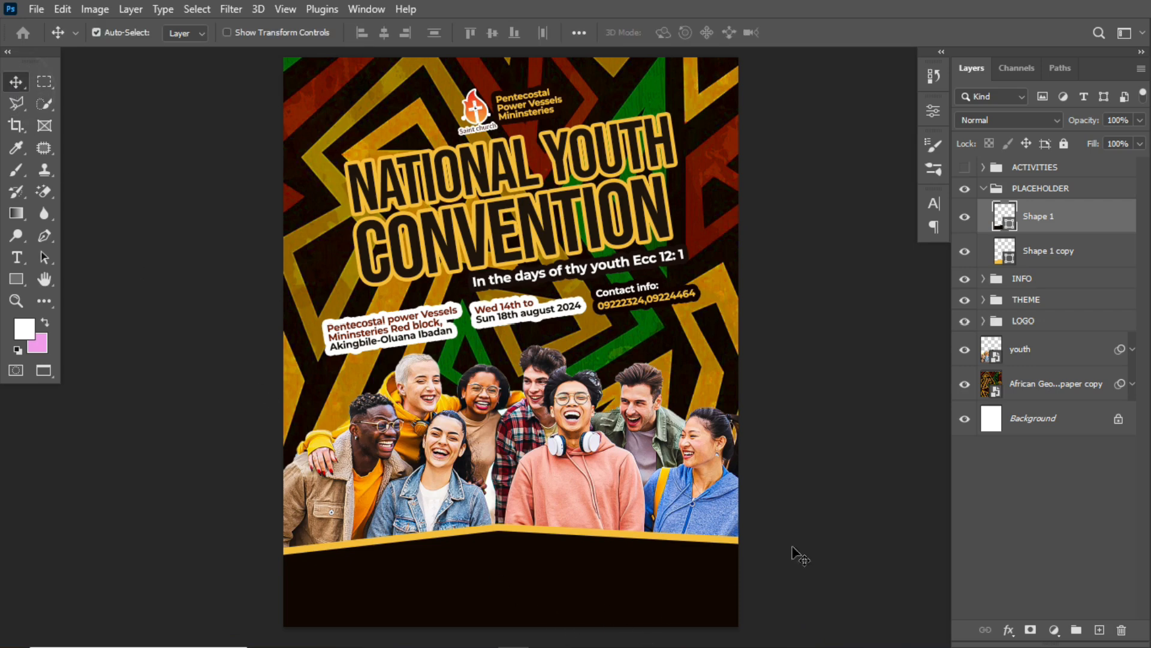
left_click(990, 190)
left_click(984, 188)
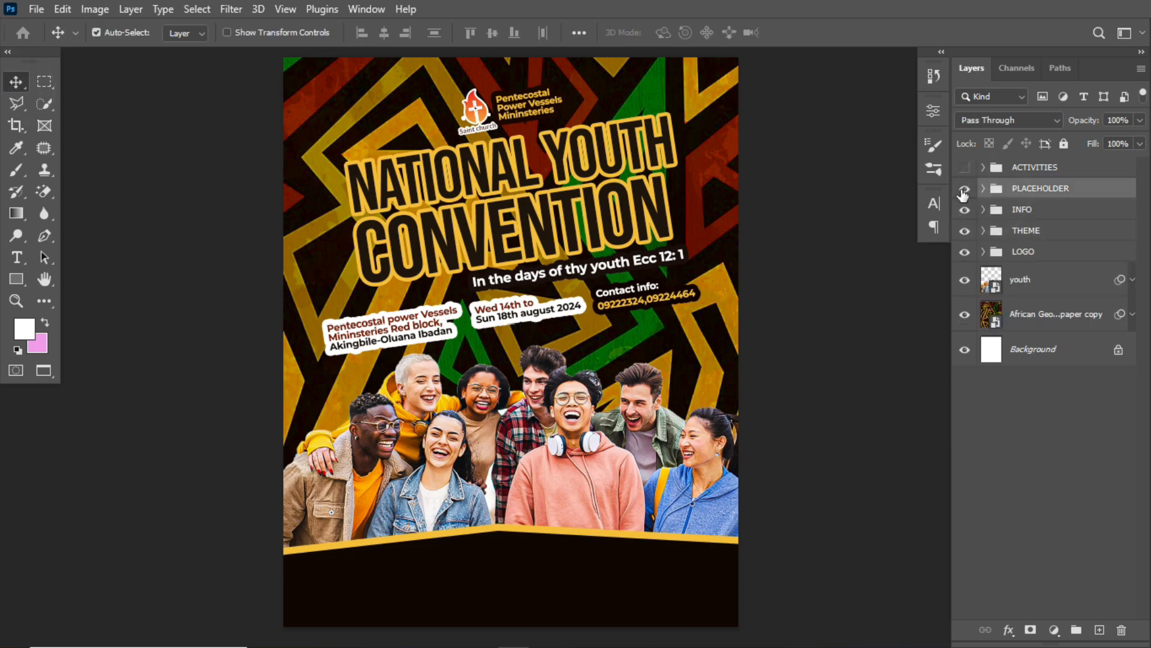
left_click(964, 168)
left_click(984, 167)
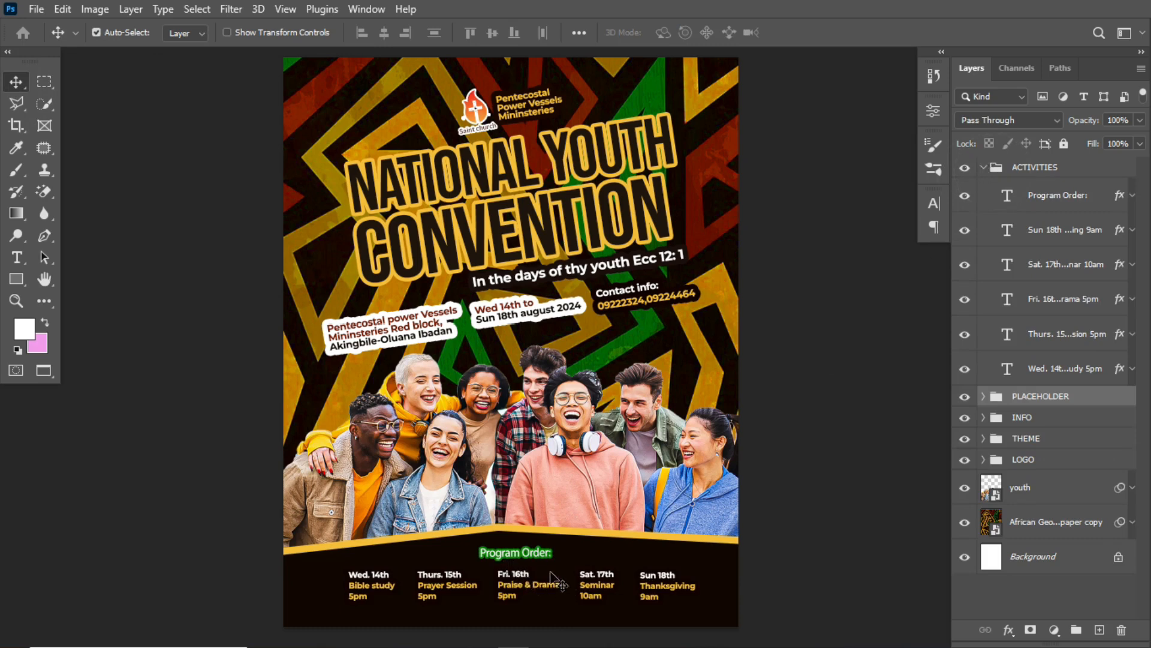
Select all six text layers in the ACTIVITIES group and review their character settings.
key("t")
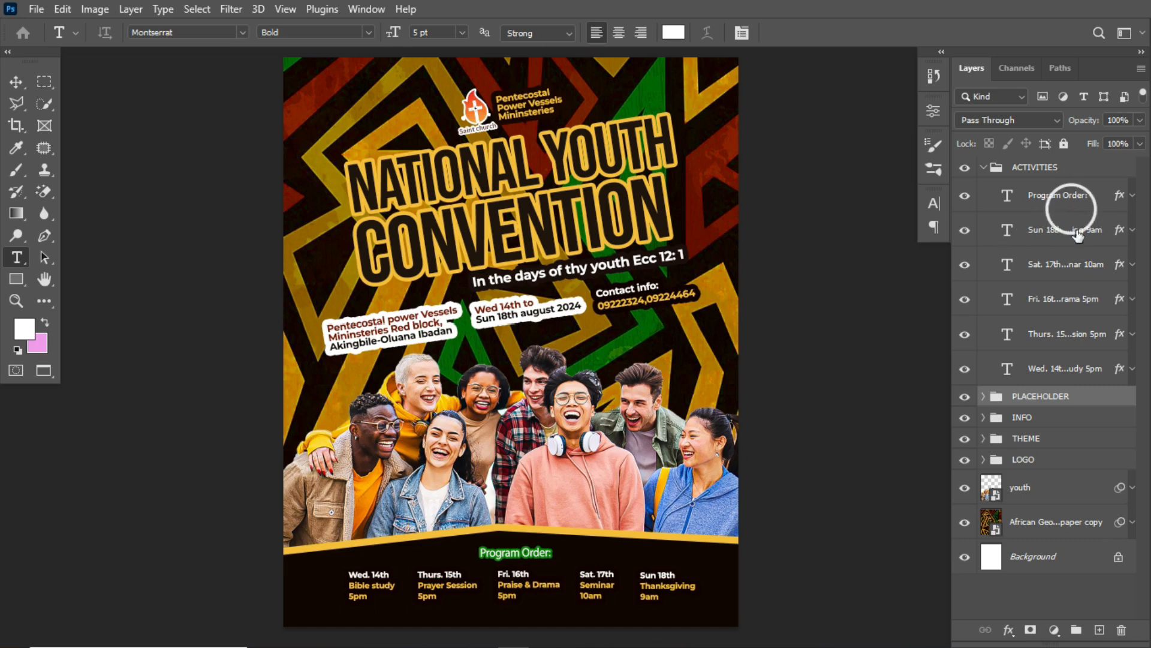
left_click(1059, 207)
left_click(1059, 371, "shift")
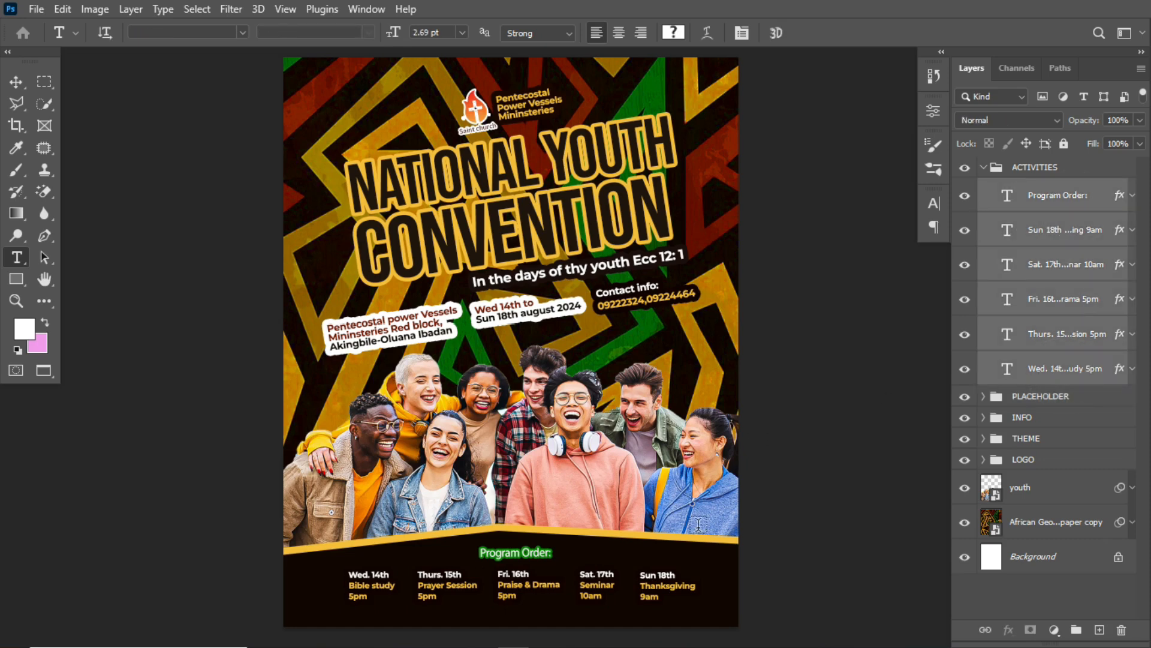
left_click(935, 204)
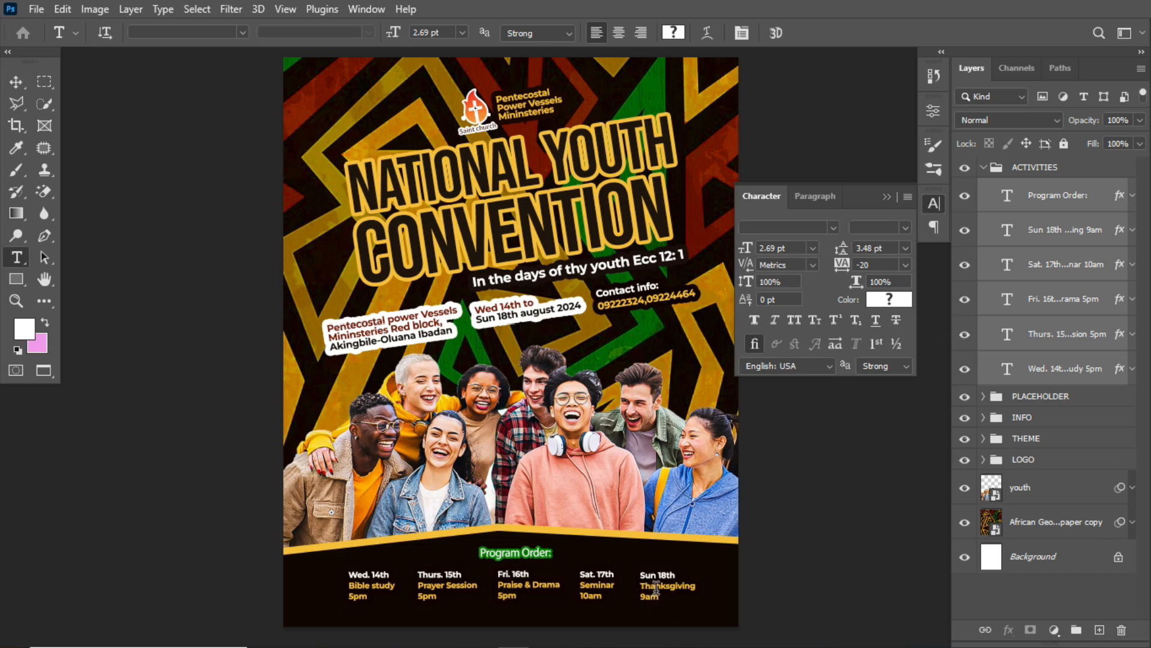
Try green and gold sampled from the flyer on the Sun 18th entry's Thanksgiving and 9am lines, and discard the colour change.
left_click_drag(656, 586, 699, 611)
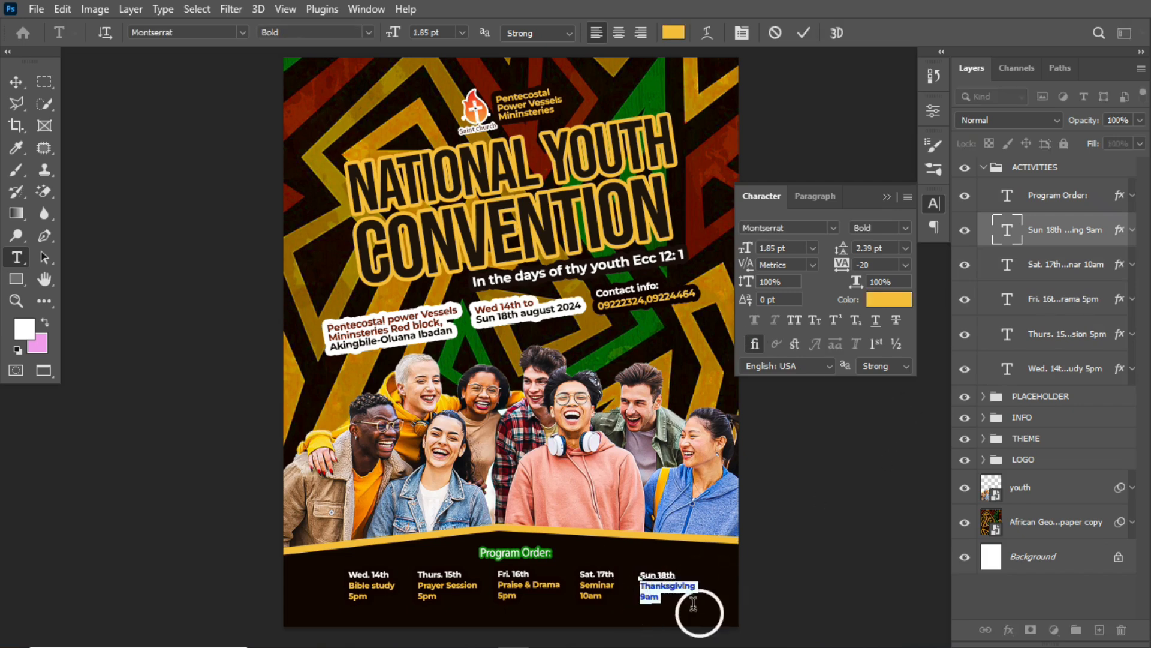
left_click(877, 299)
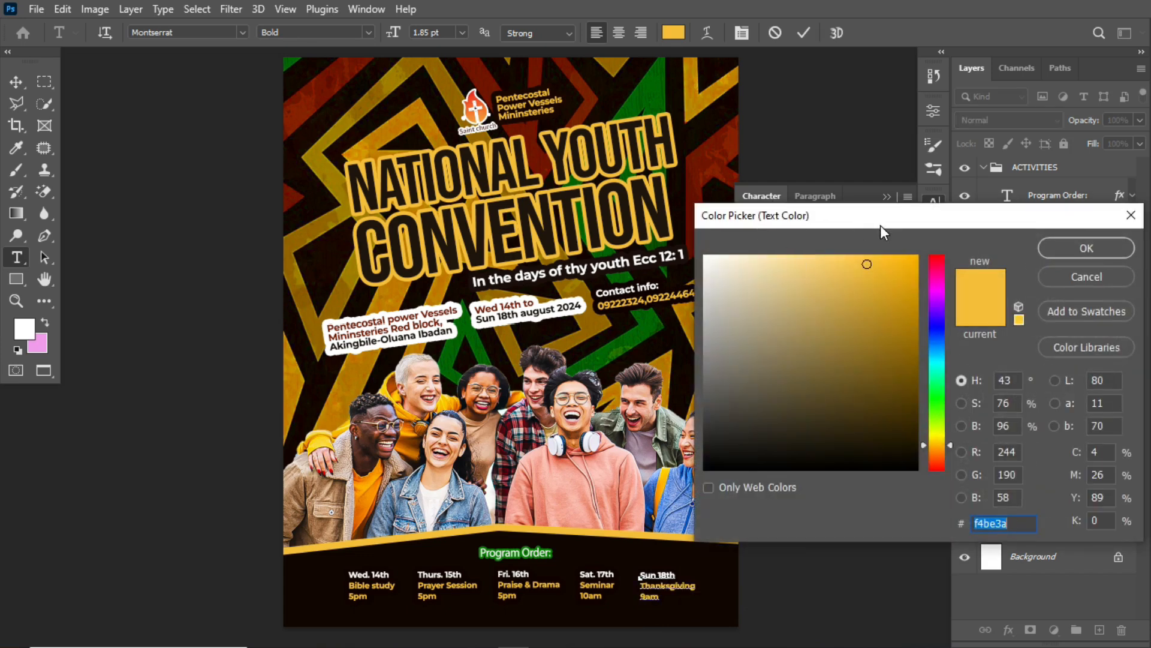
left_click_drag(880, 225, 947, 227)
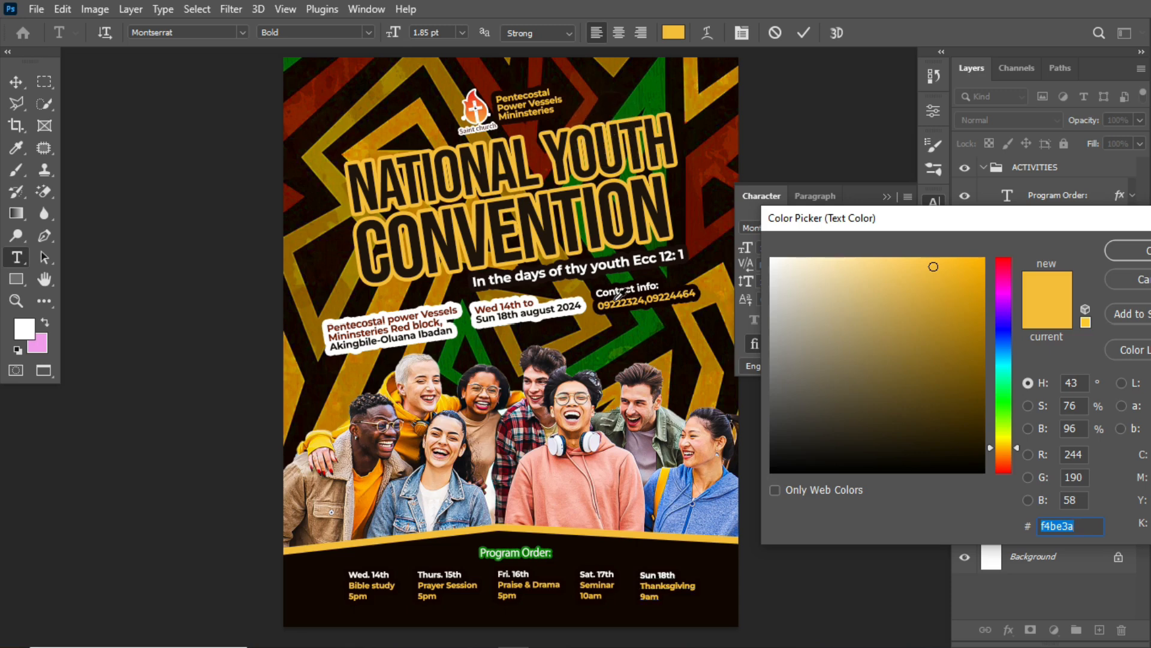
left_click(603, 354)
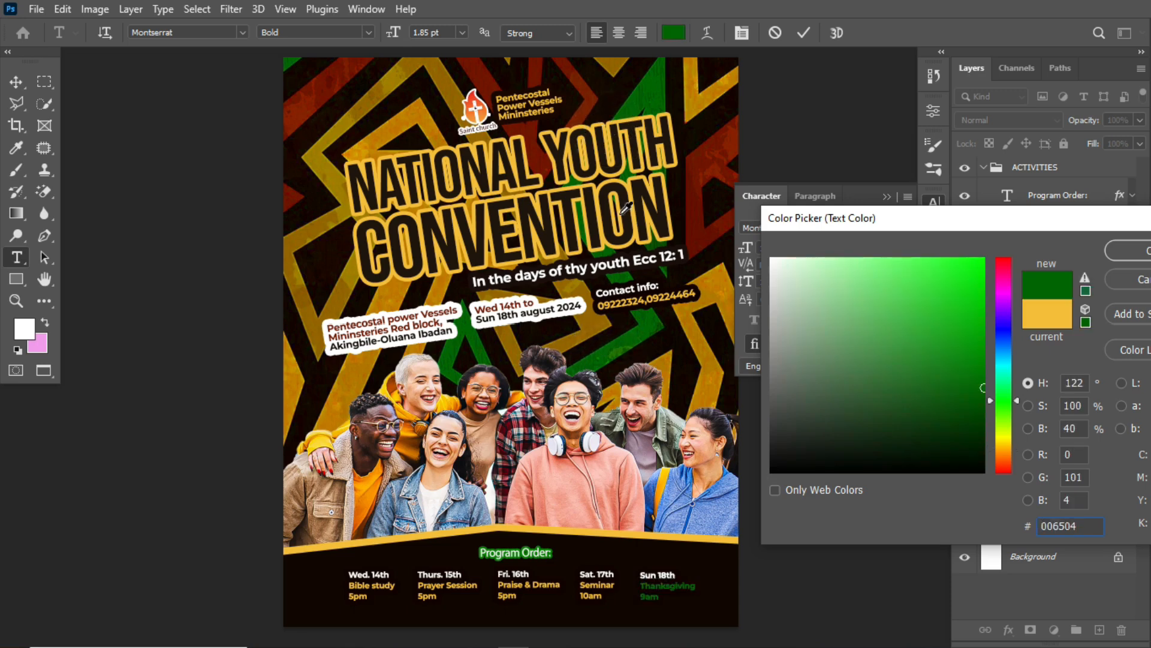
left_click(616, 177)
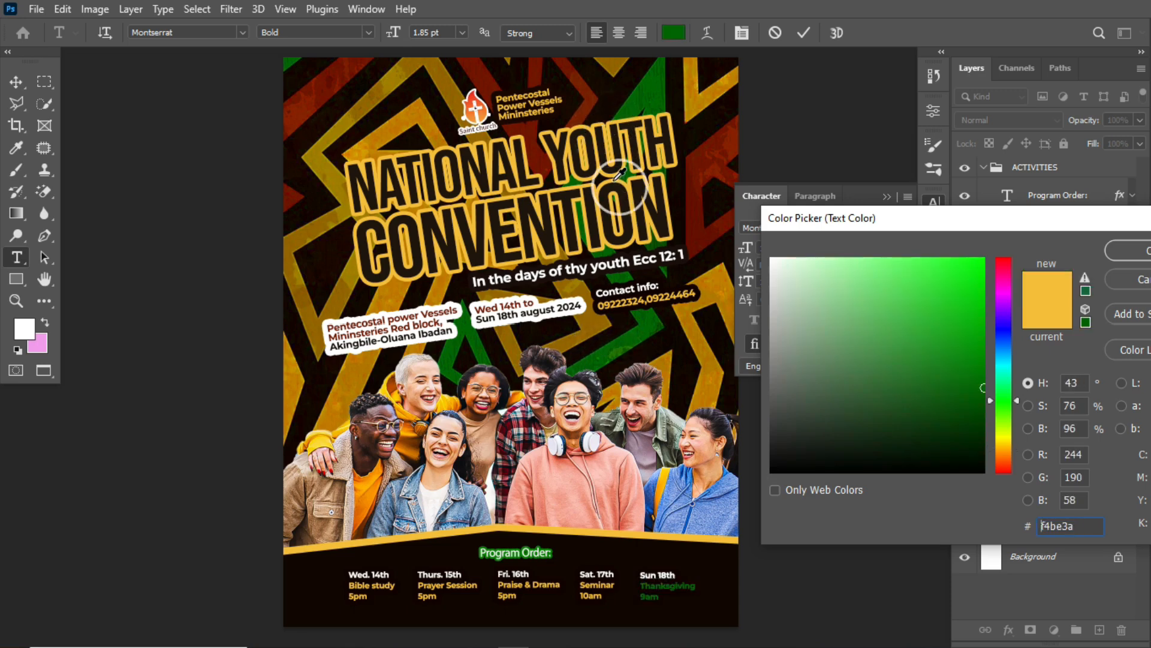
left_click(1131, 282)
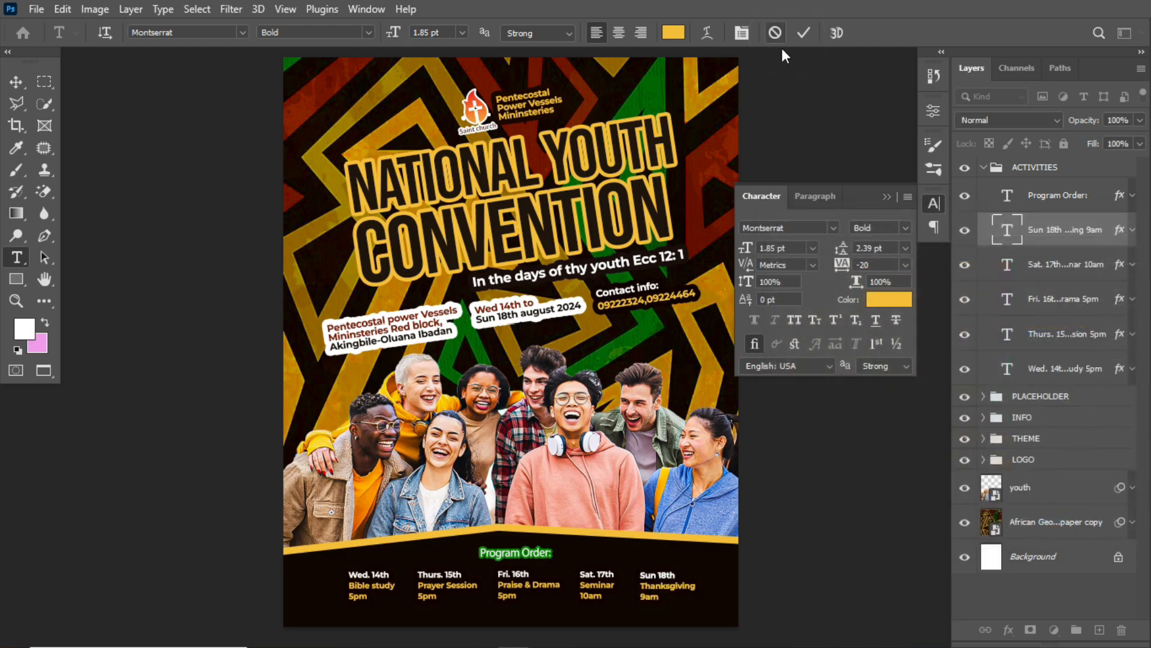
Select the five schedule text layers, Wed. 14th through Sun 18th, and nudge them together slightly to the left.
left_click(804, 32)
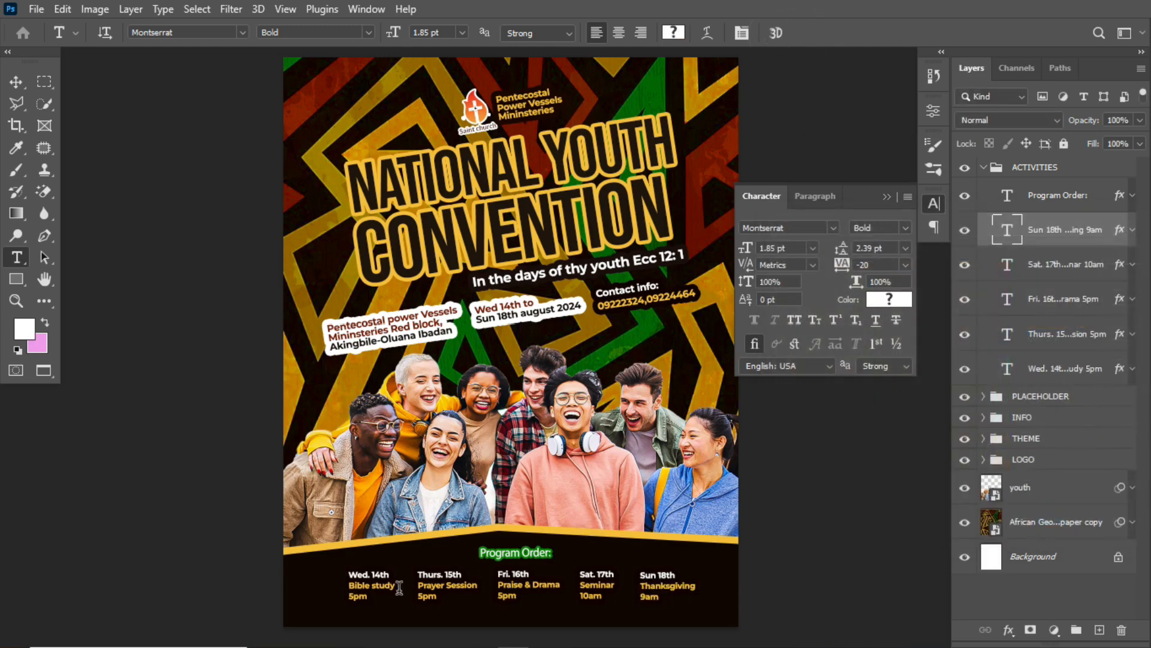
left_click(1050, 208)
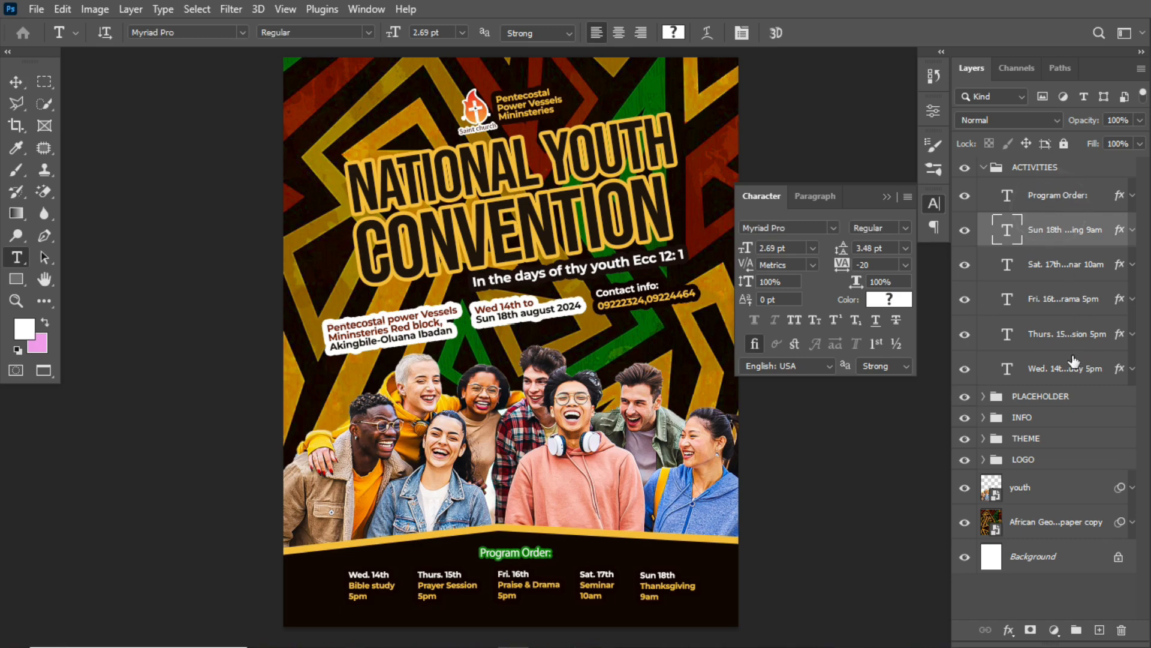
left_click(1072, 234)
left_click(1087, 368, "shift")
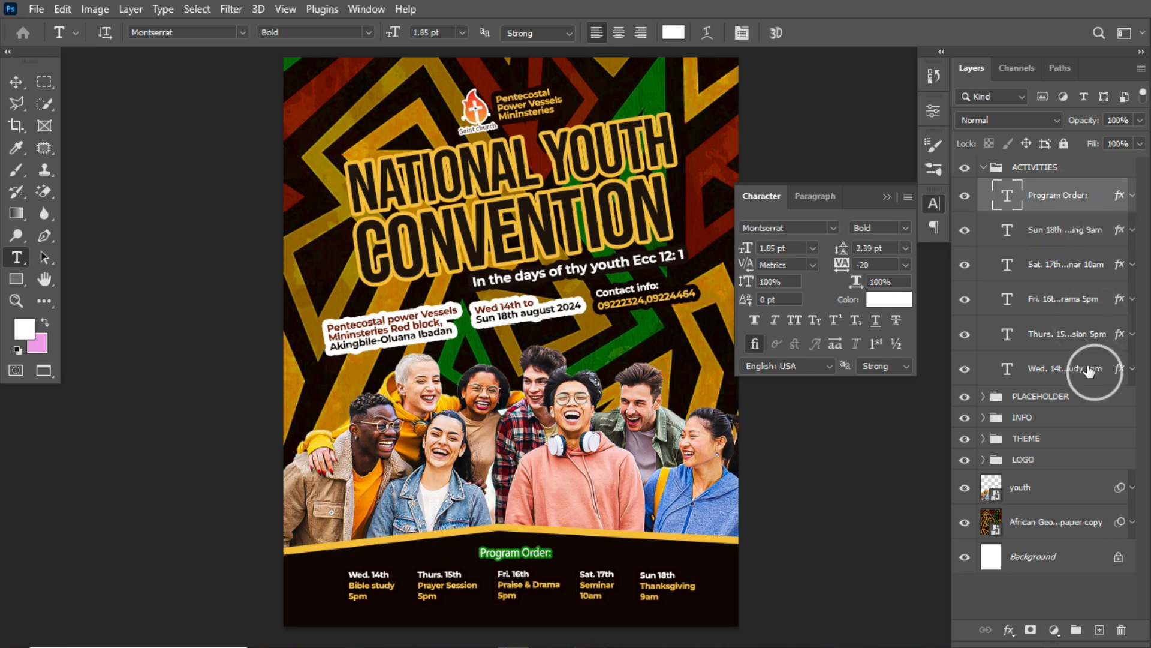
key("v")
key("shift+Left")
key("shift+Left")
key("shift+Left")
key("shift+Left")
key("shift+Left")
key("shift+Left")
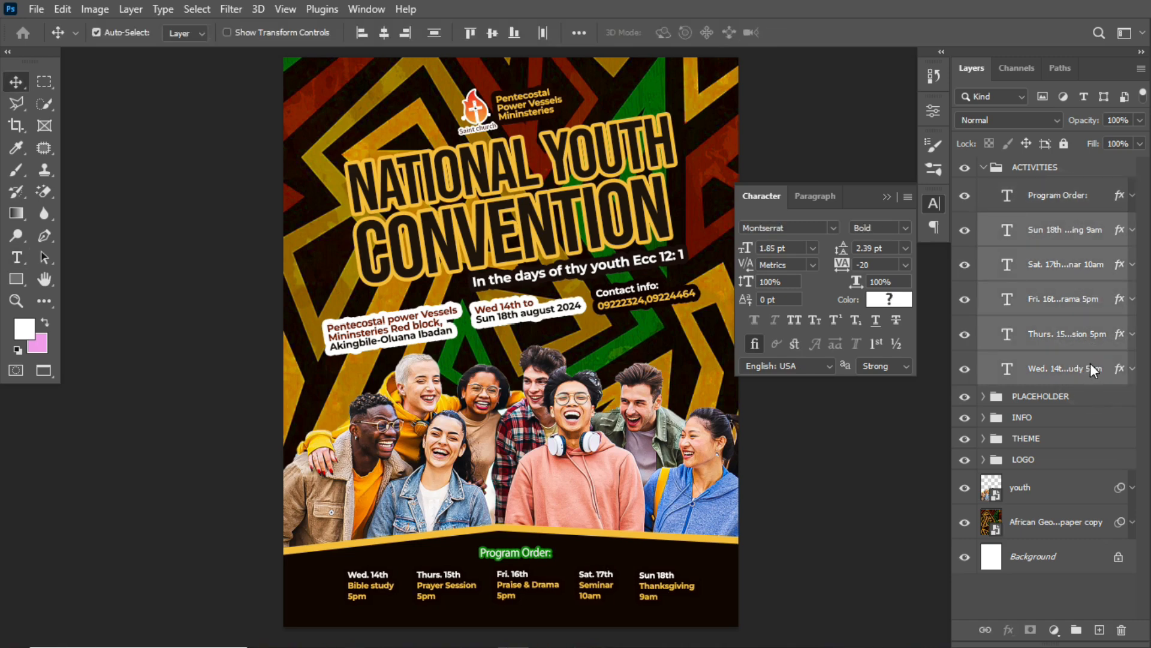
key("shift+Left")
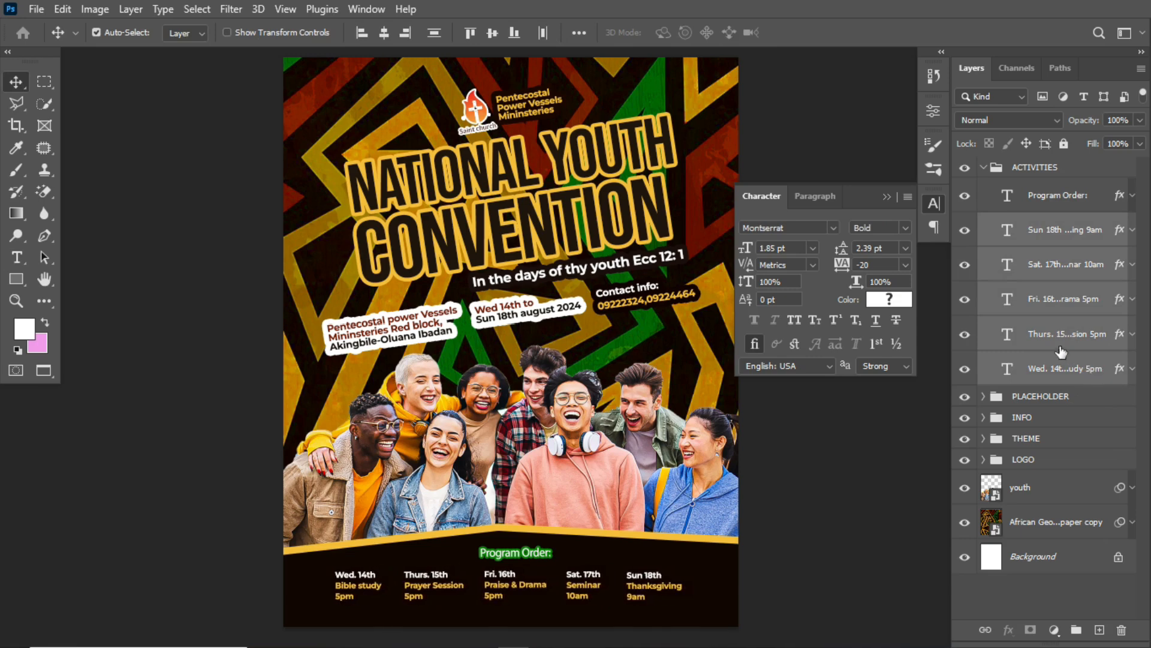
Set the Program Order: heading's font to Montserrat ExtraBold.
left_click(1077, 204)
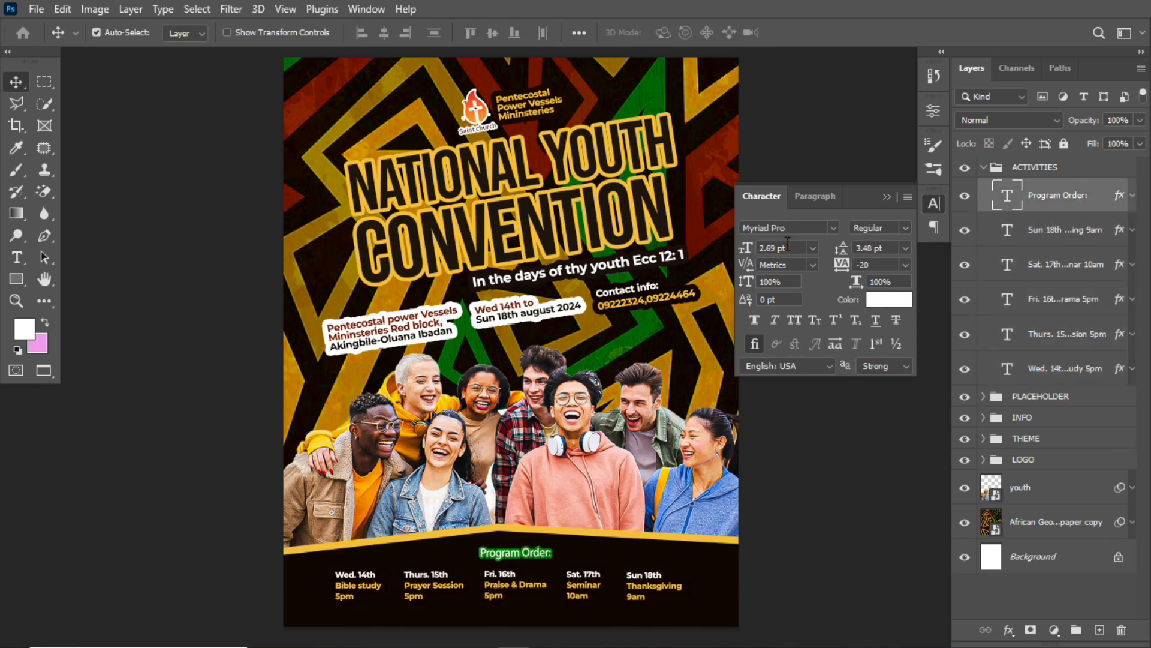
left_click(802, 229)
type("mont")
key("Return")
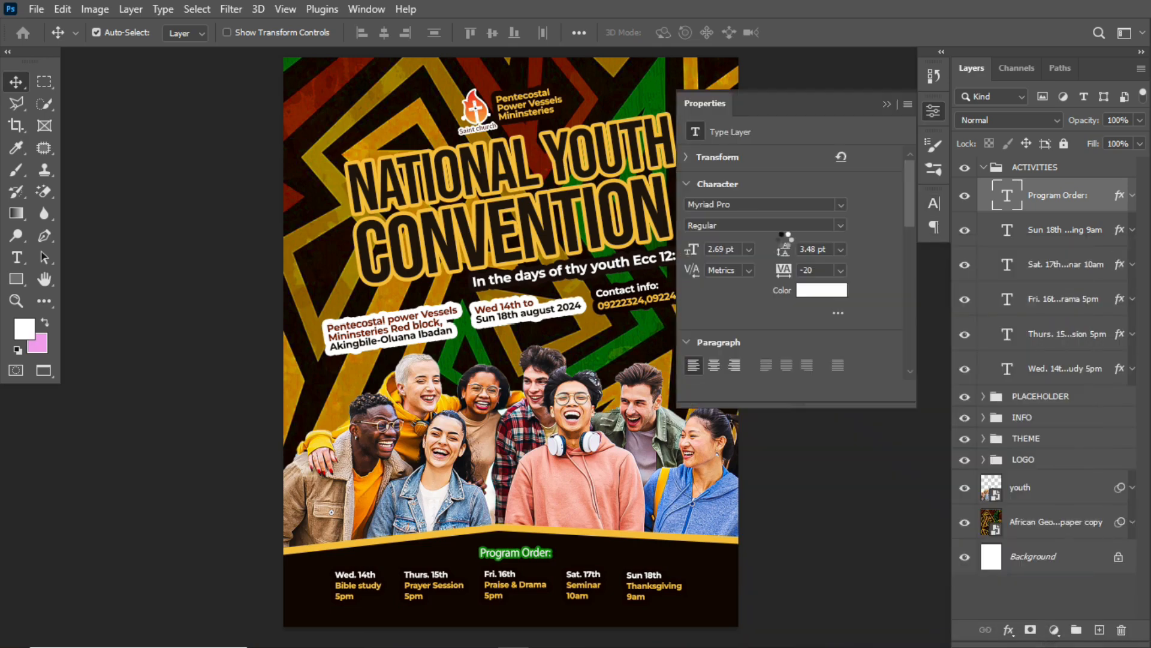
left_click(811, 225)
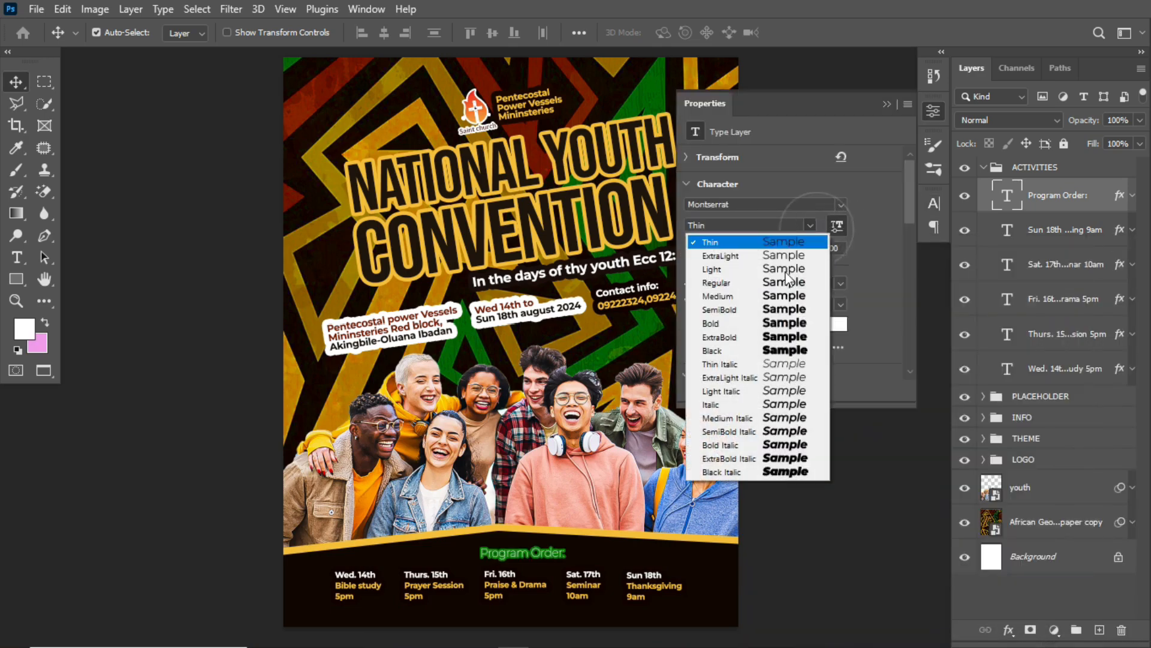
left_click(764, 336)
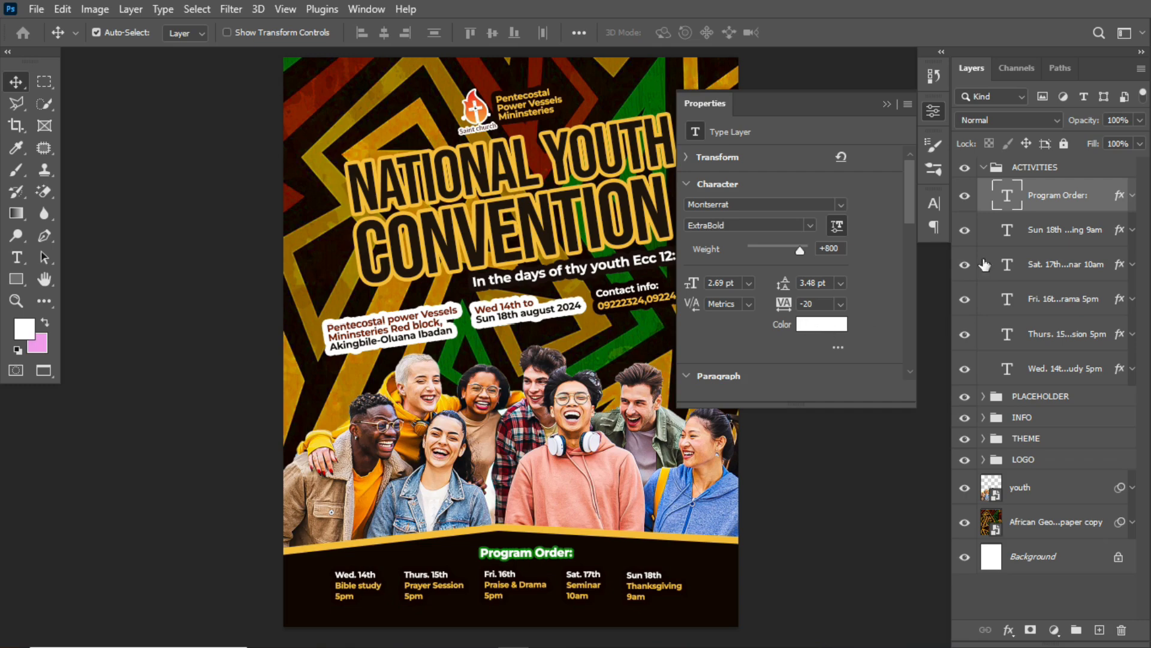
Review the stroke settings in the Program Order: heading's layer style.
left_click(1095, 192)
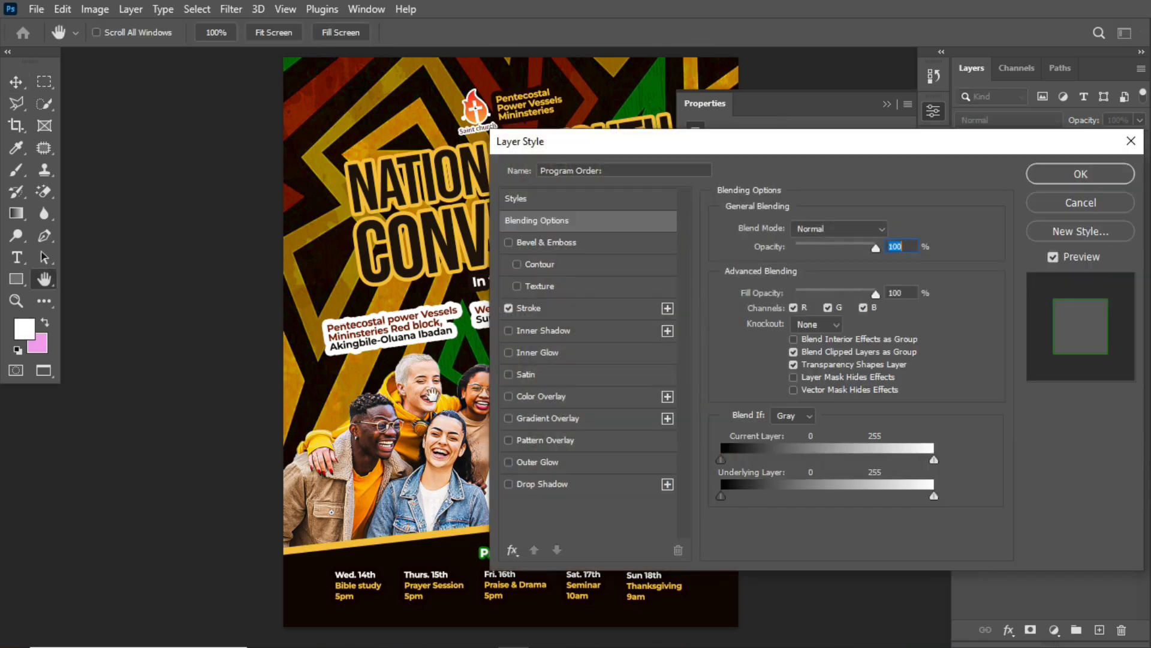
left_click(528, 308)
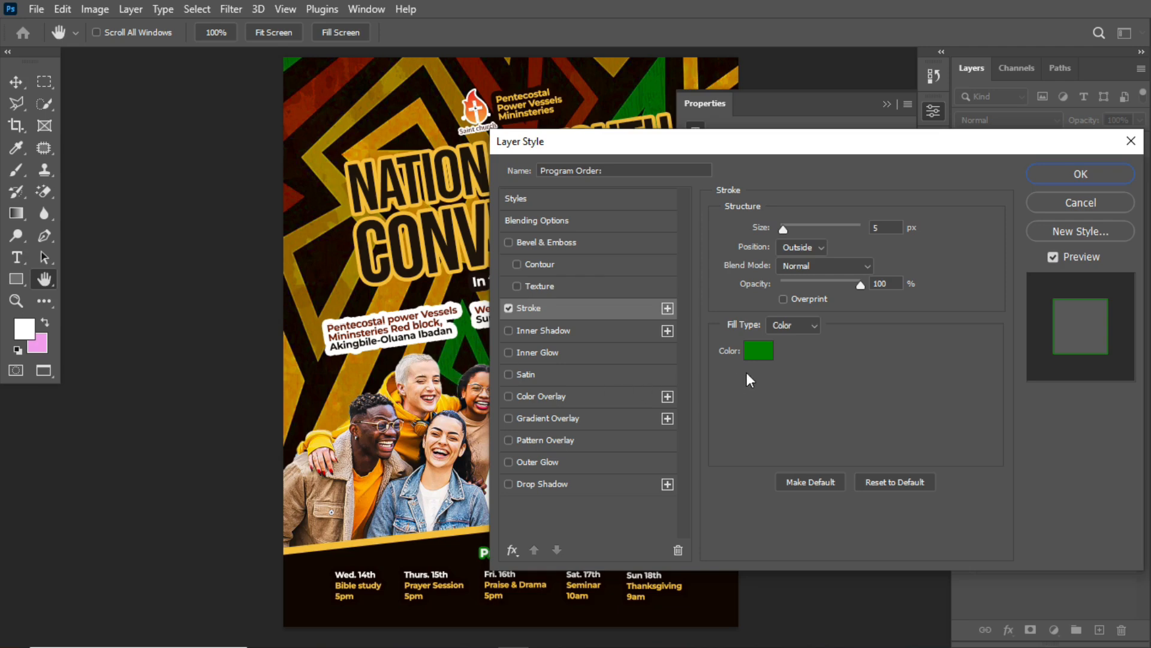
left_click_drag(844, 147, 946, 145)
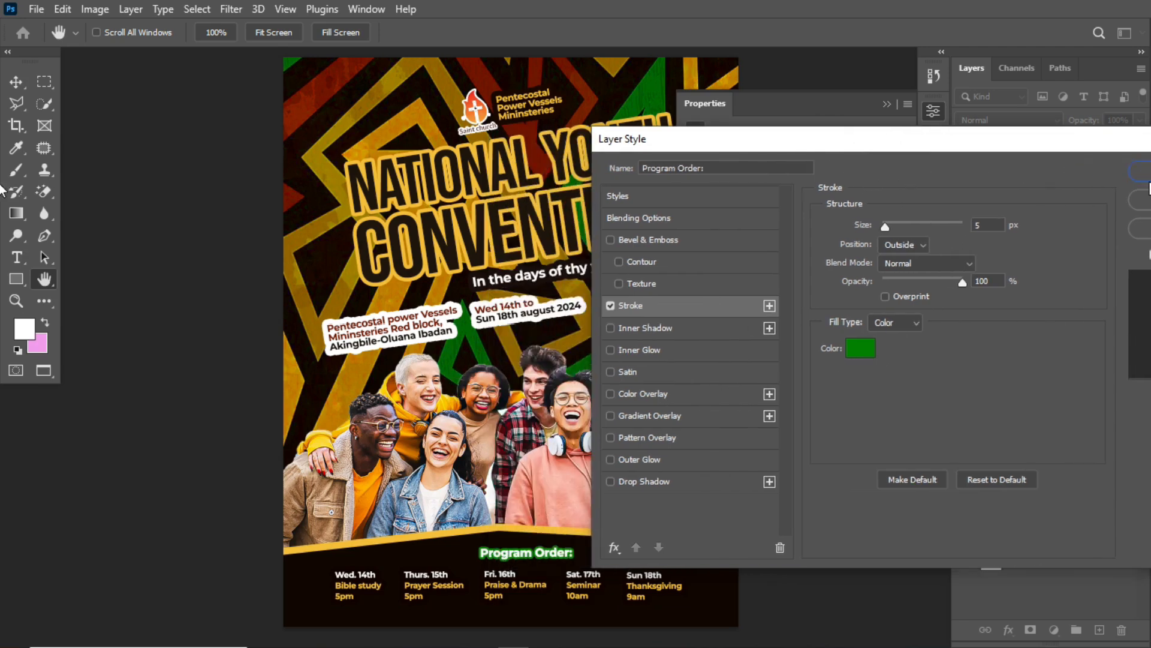
left_click(1143, 174)
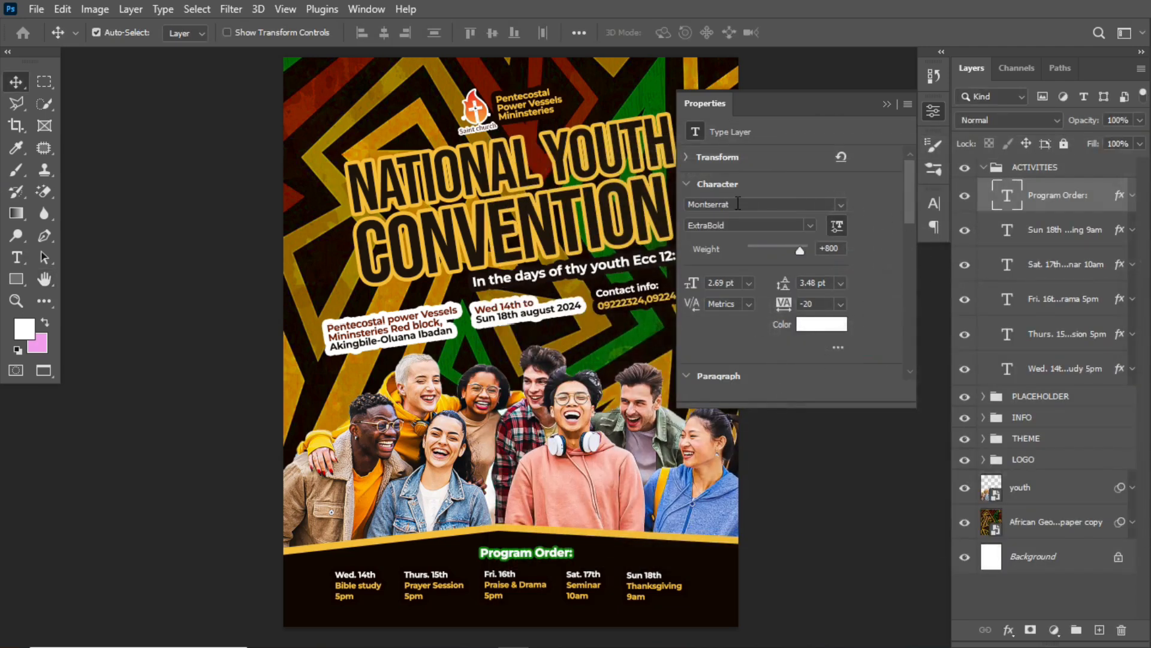
Centre the Program Order: heading horizontally on the whole canvas and clear the selection.
left_click(887, 106)
key("ctrl+a")
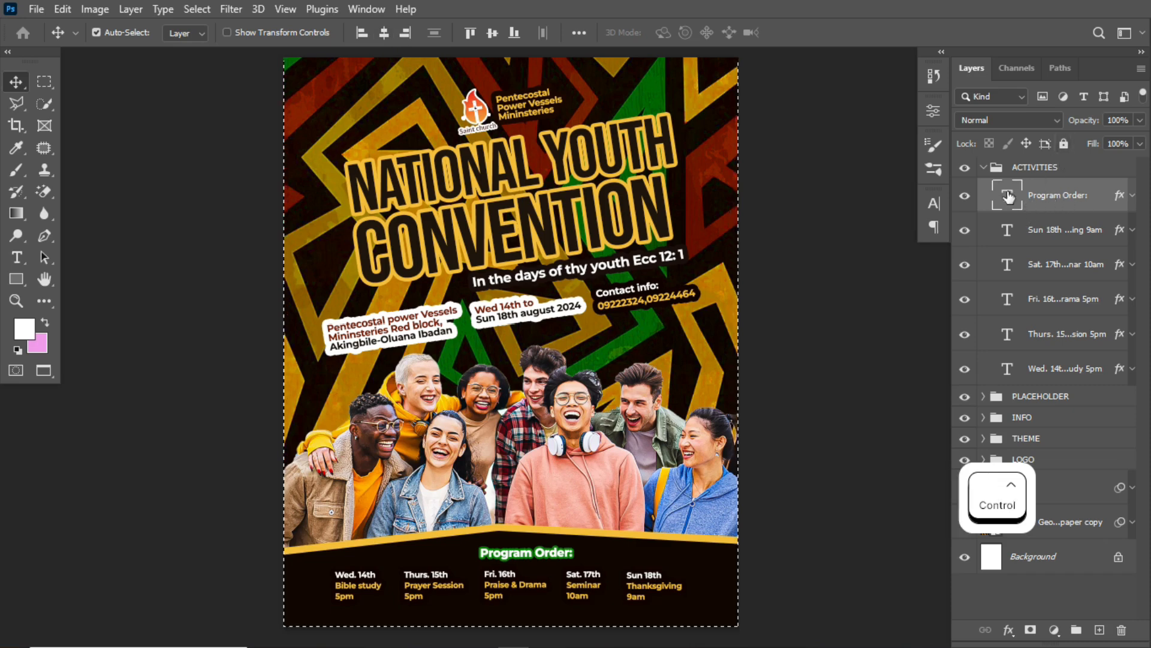
left_click(384, 33)
key("ctrl+d")
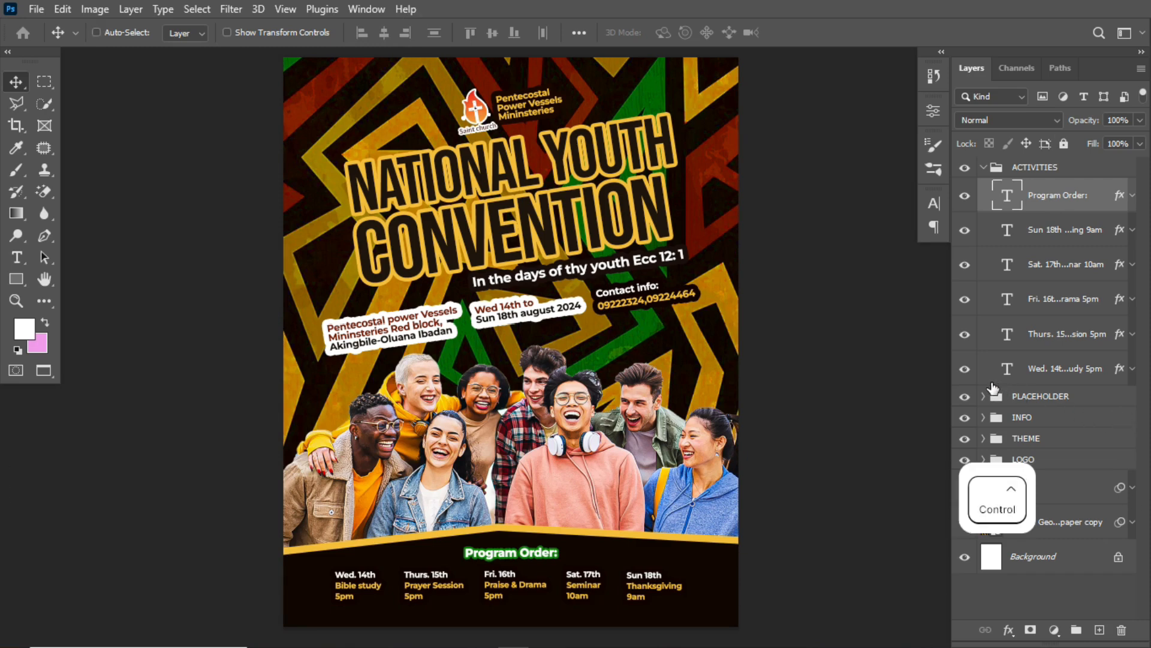
key("ctrl+0")
key("ctrl+equal")
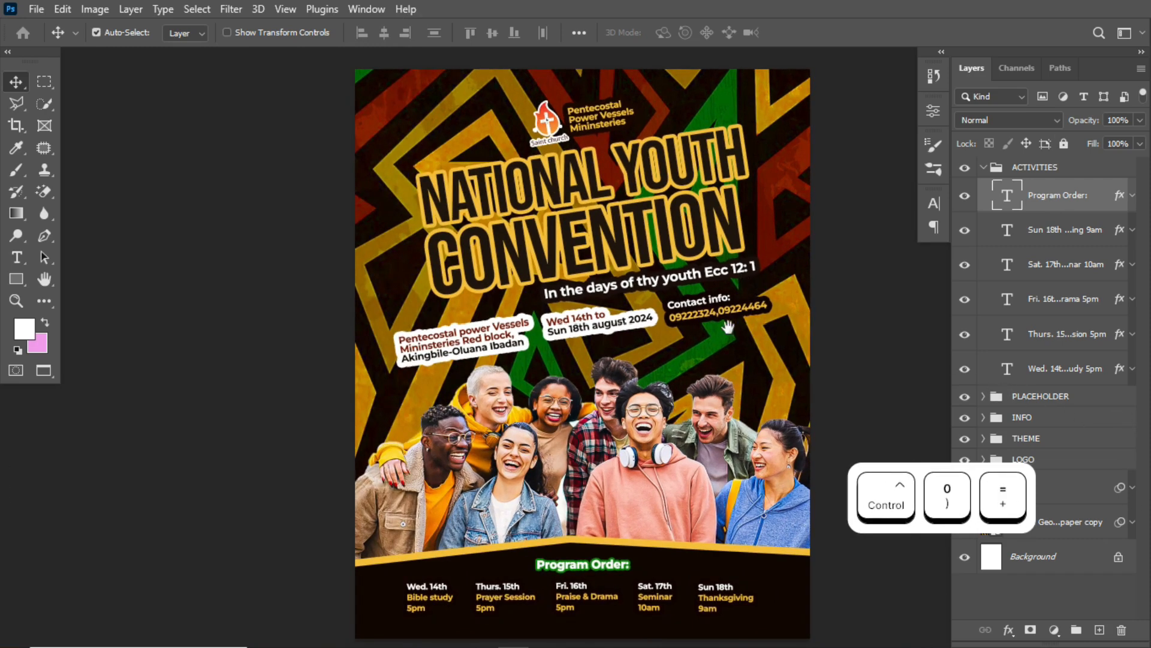
left_click_drag(722, 347, 675, 343)
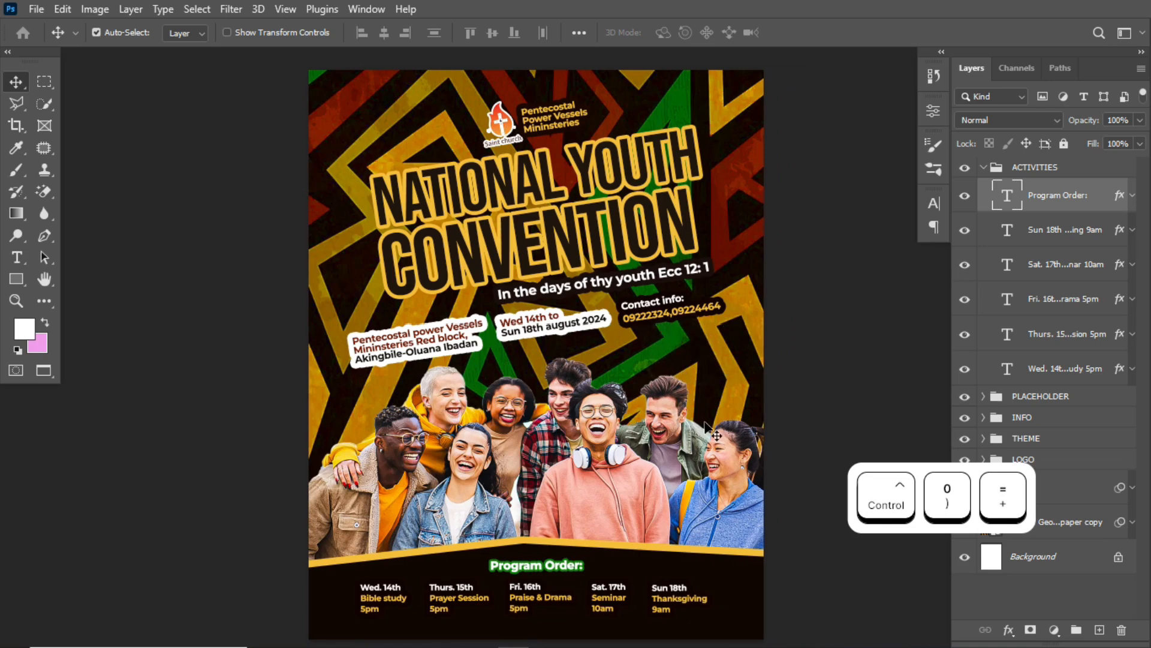
Select the youth group photo layer and toggle its visibility to examine it against the patterned background.
left_click(662, 386)
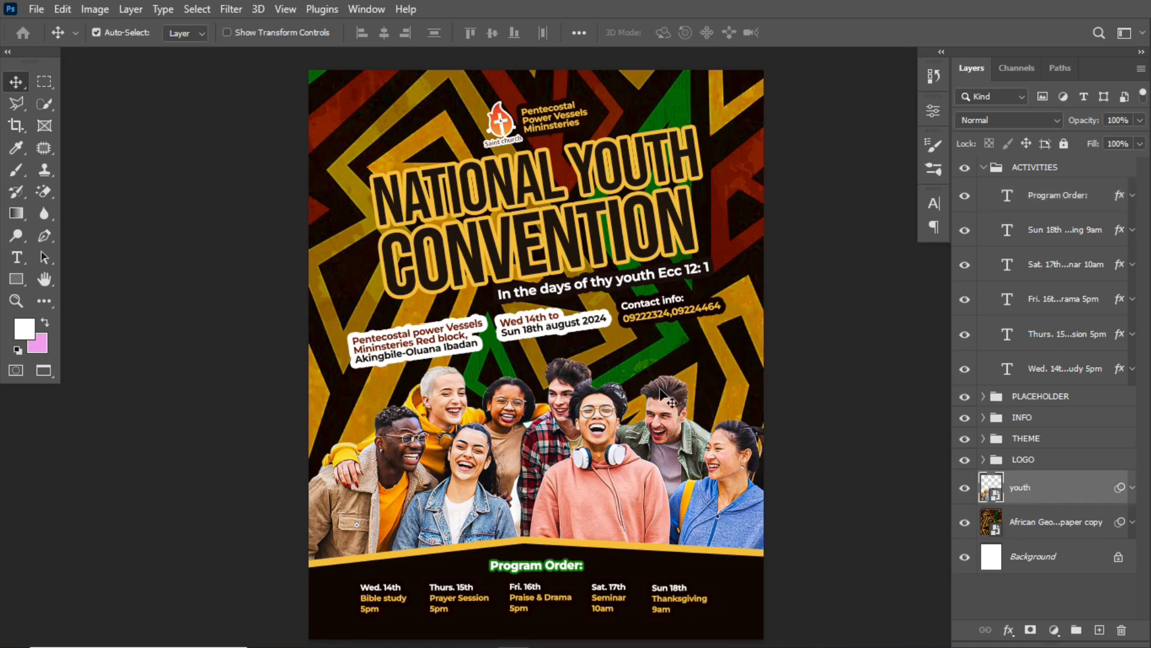
left_click(667, 410)
left_click(965, 489)
left_click(965, 489)
left_click(965, 489)
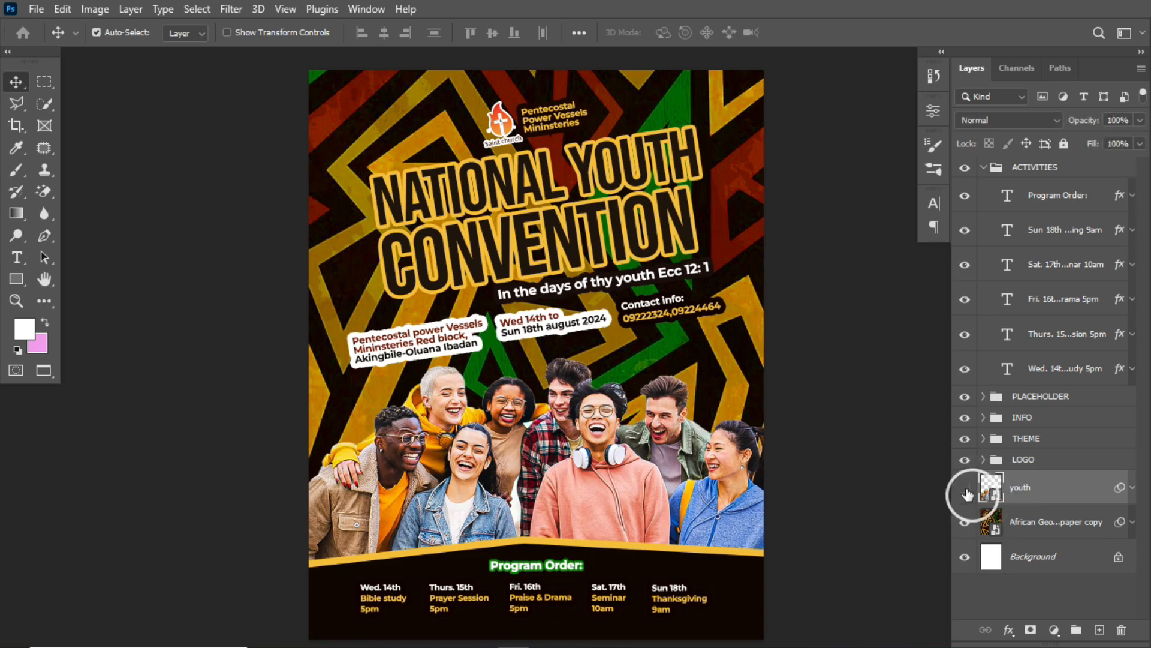
left_click(965, 488)
left_click(965, 489)
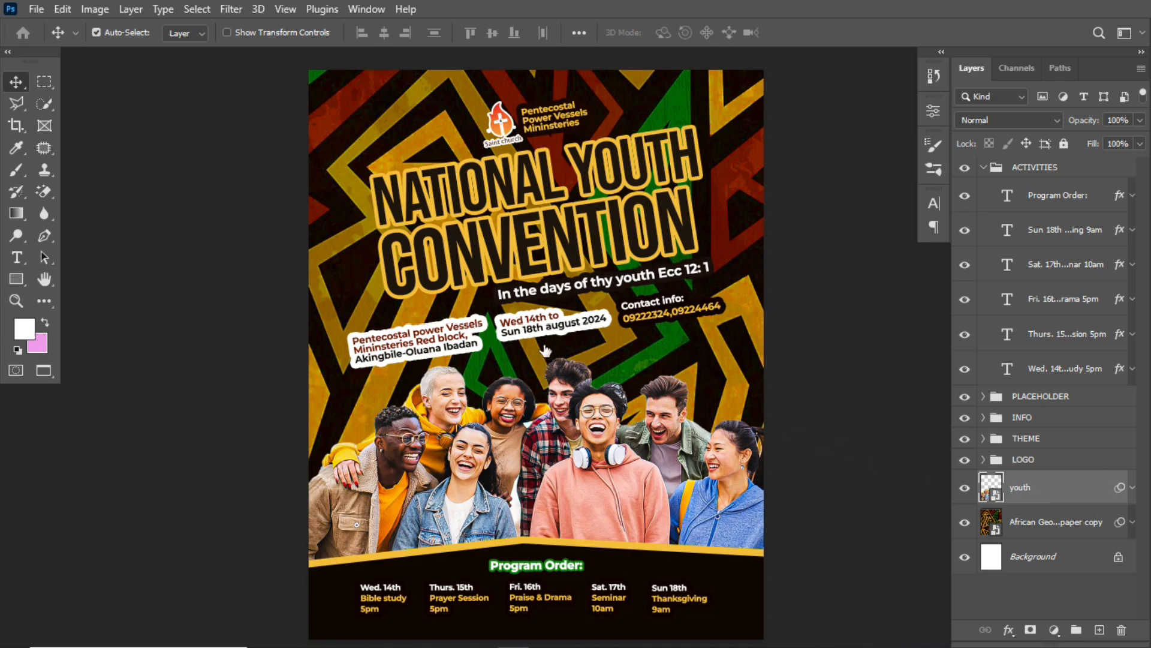
Try a white 5 px outside stroke on the youth photo layer.
double_click(1074, 487)
left_click(508, 306)
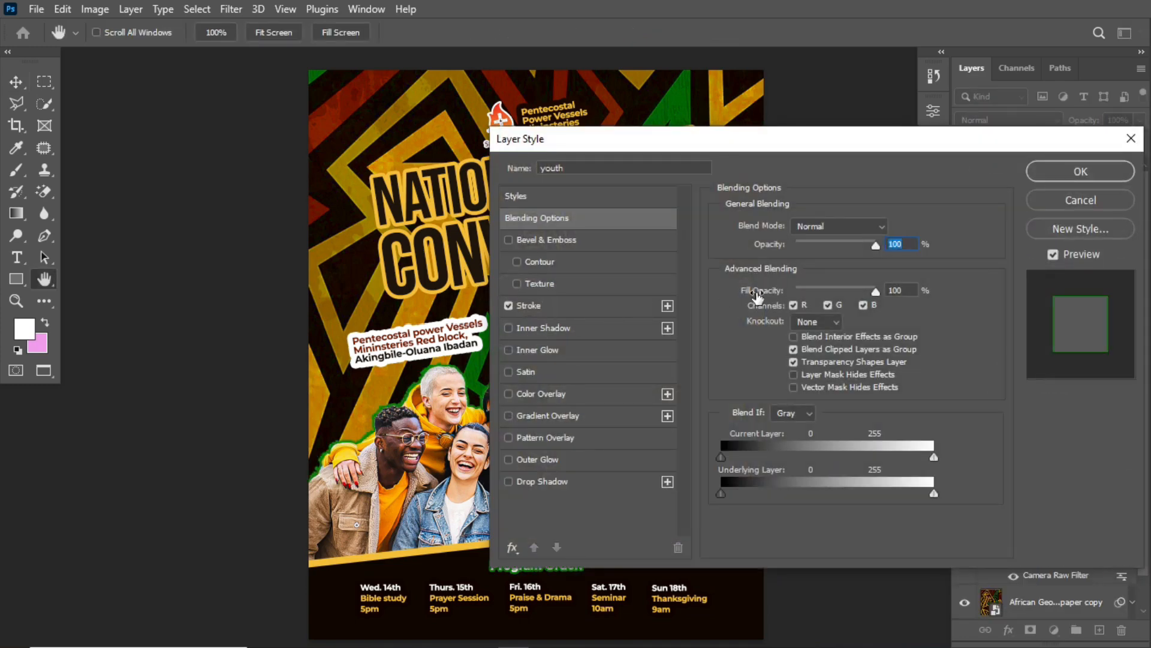
left_click(562, 306)
left_click(749, 353)
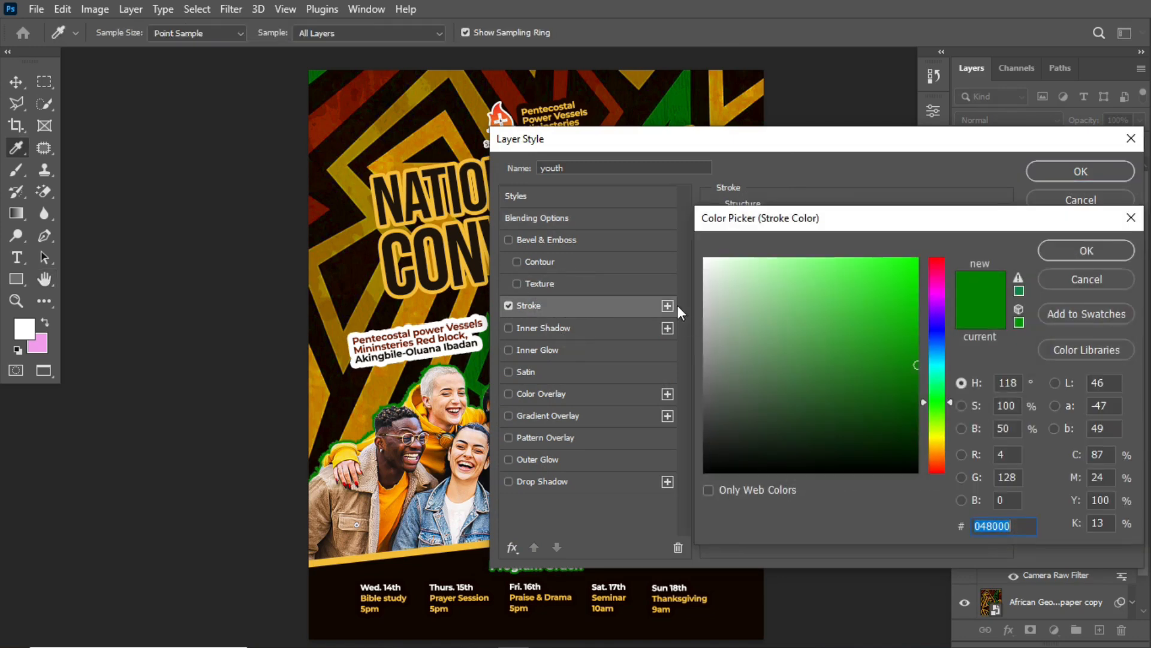
left_click(705, 263)
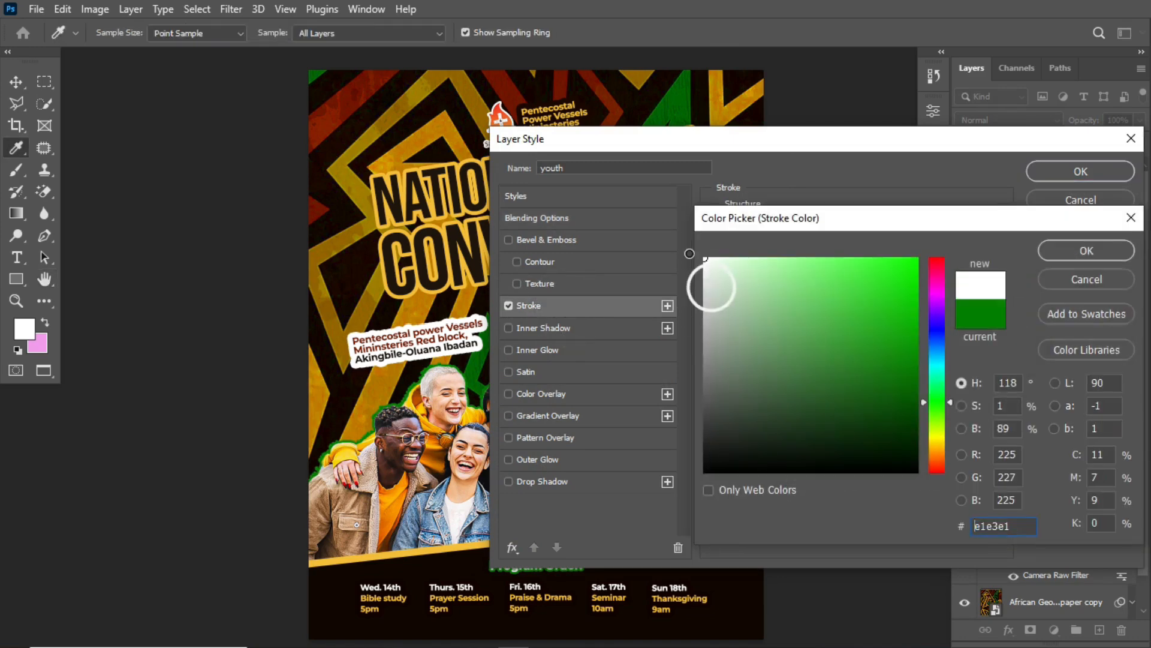
left_click(1067, 254)
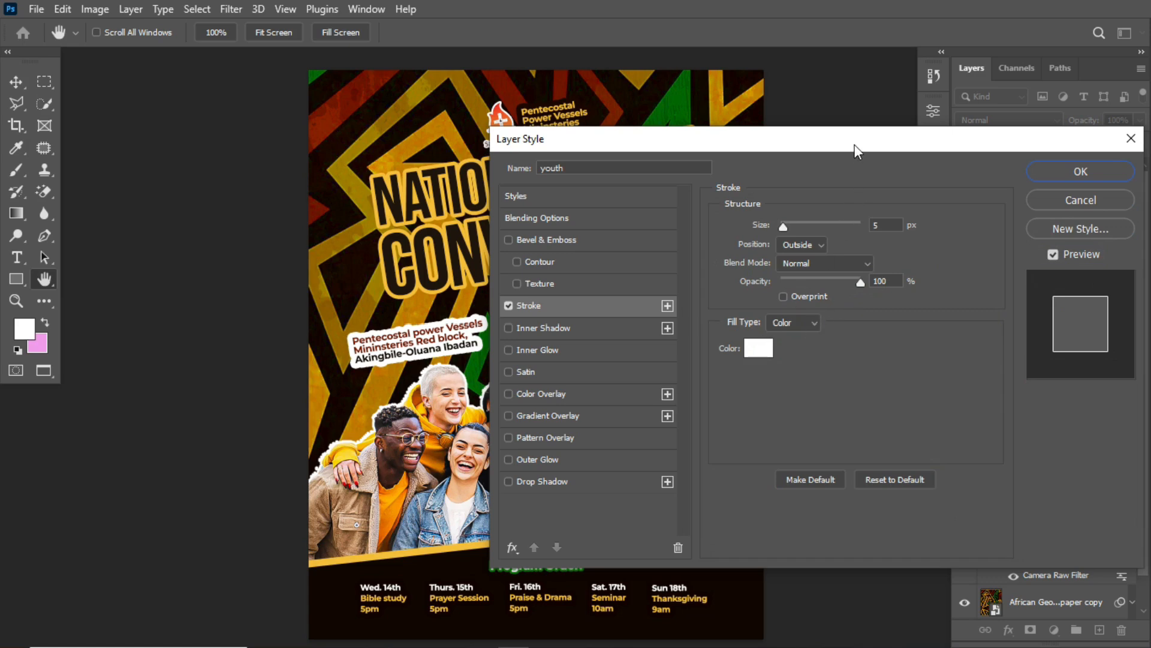
left_click_drag(854, 145, 567, 163)
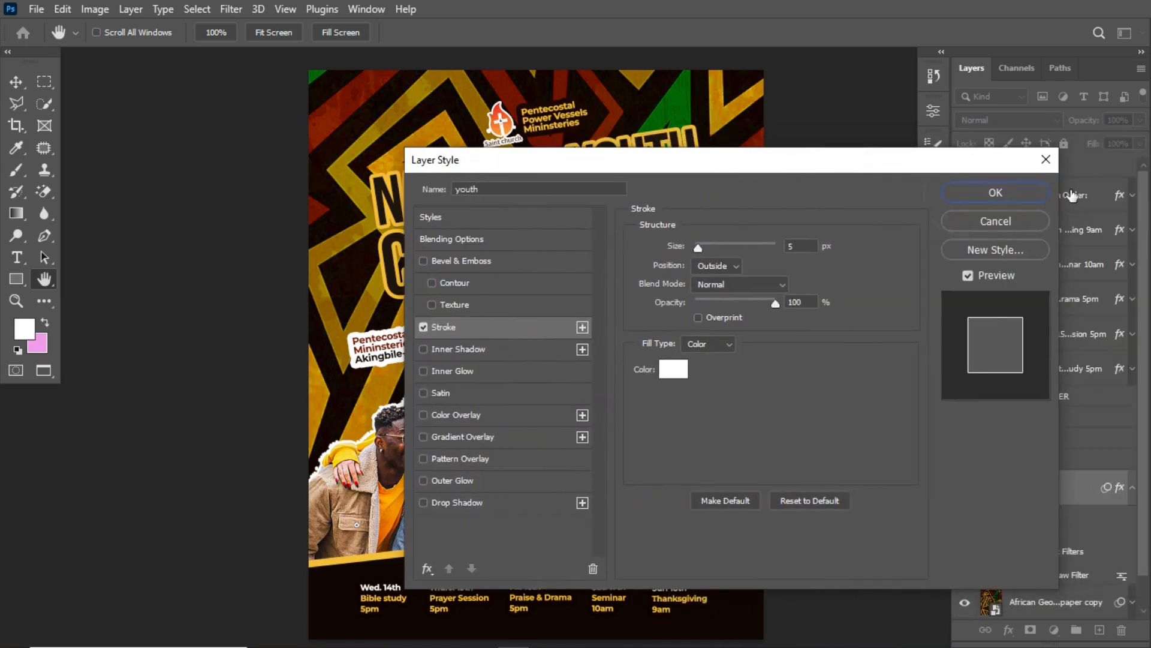
left_click(1009, 220)
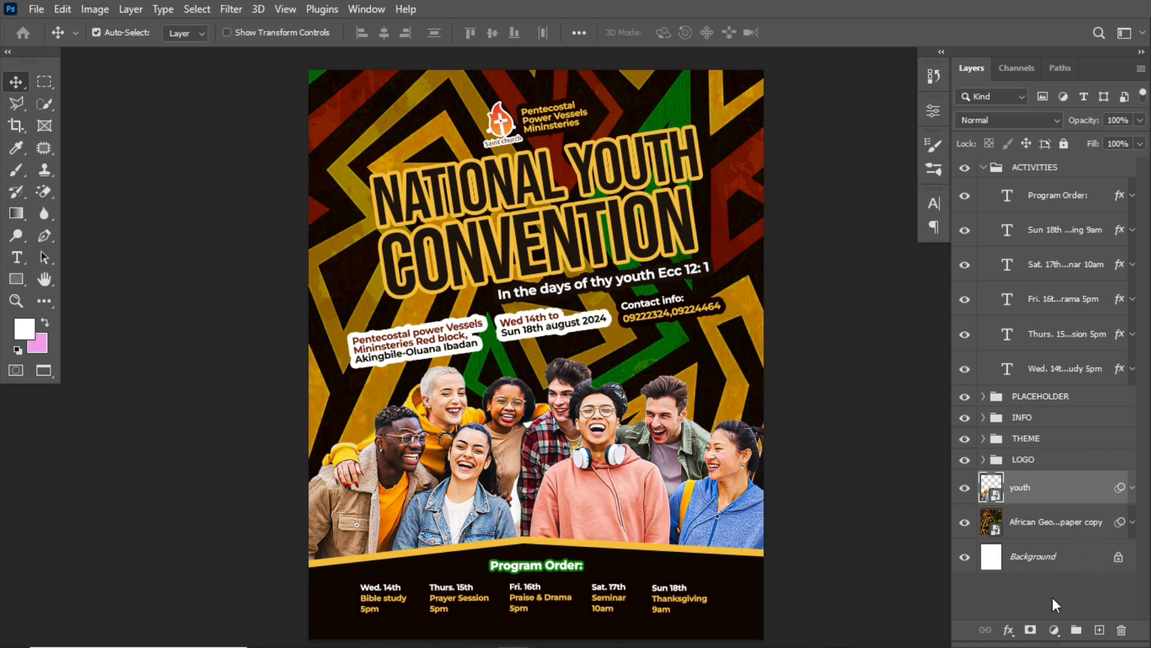
Add a Black & White adjustment layer clipped to the youth photo layer.
left_click(1054, 630)
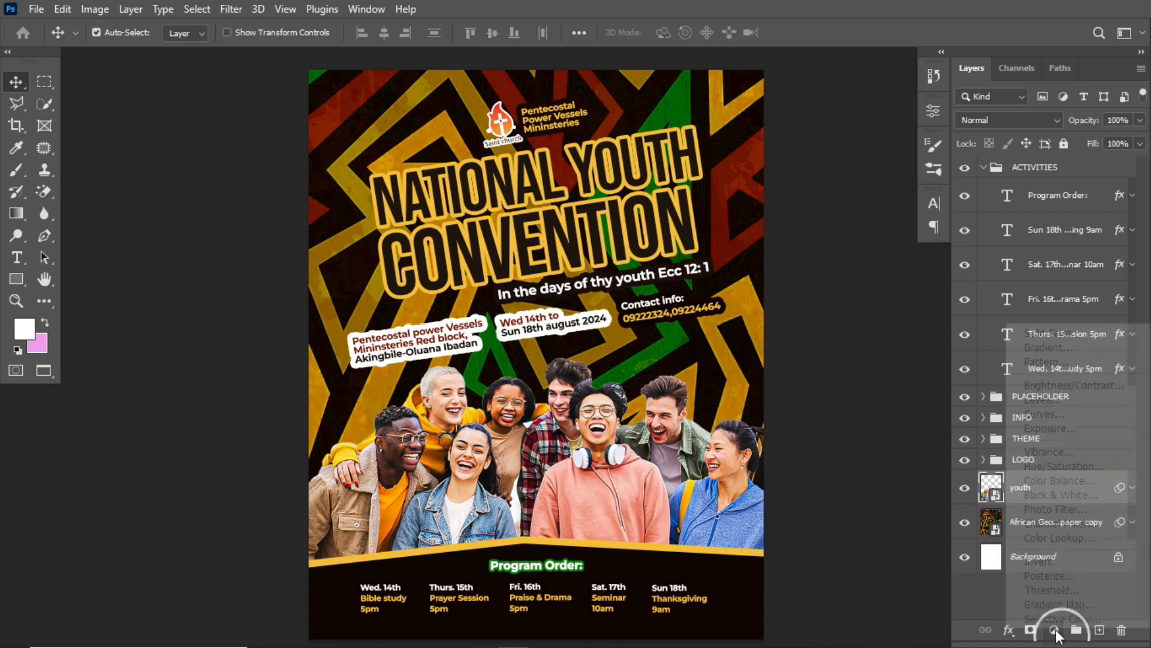
left_click(1055, 482)
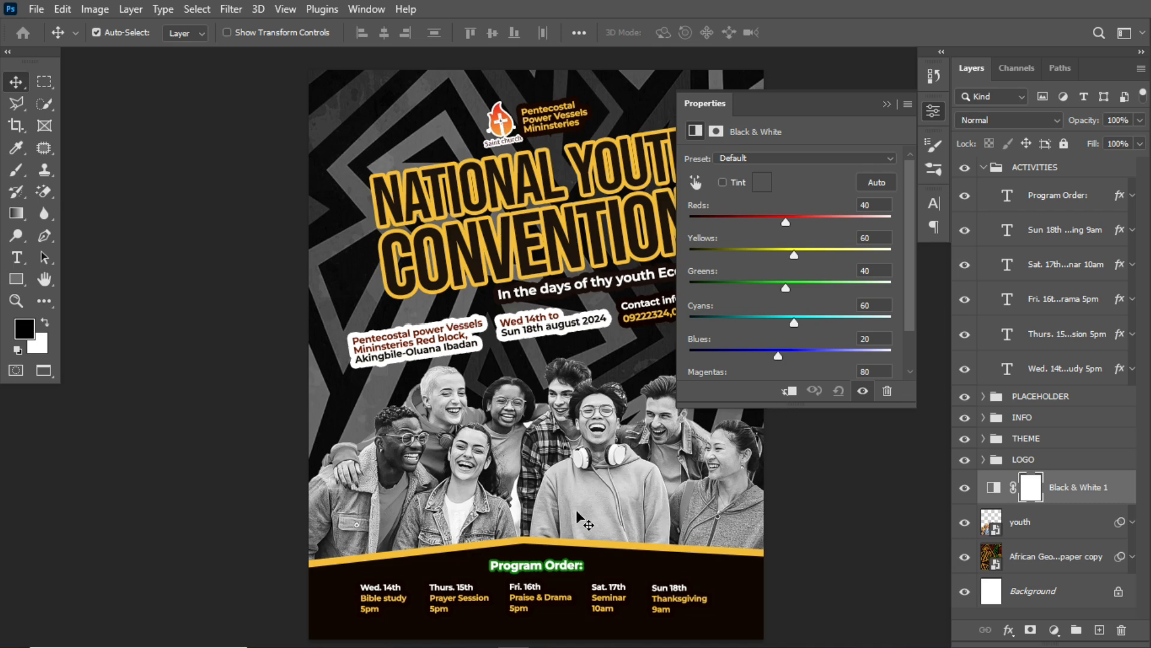
left_click(789, 391)
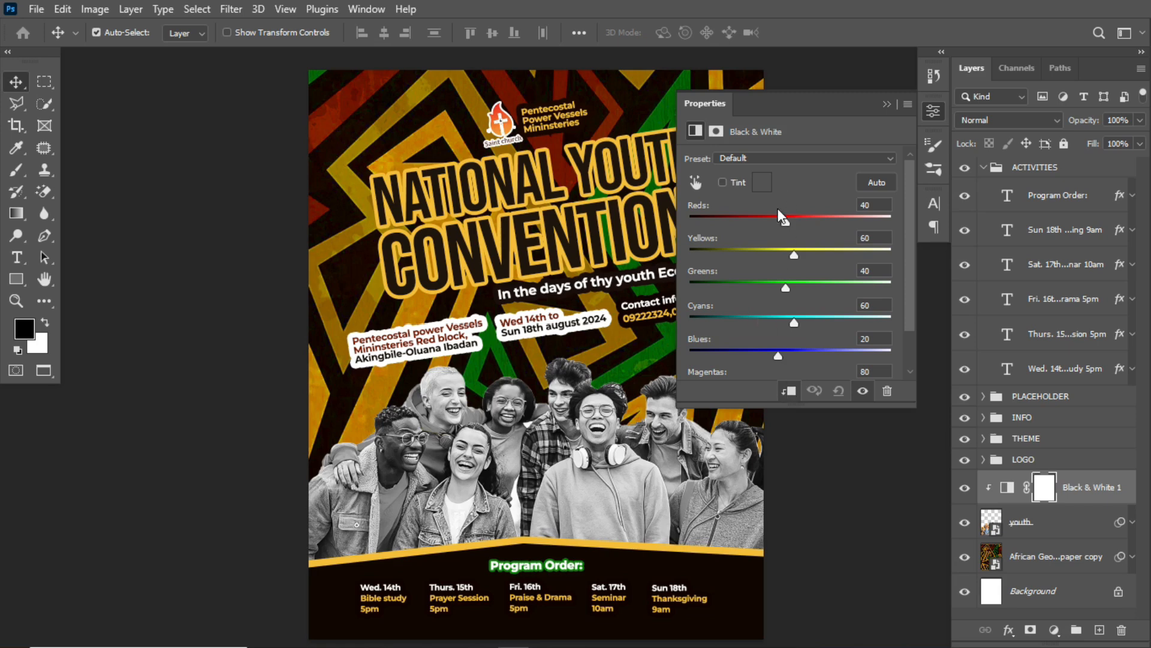
Set the Black & White adjustment's Reds to -33 and Yellows to 10, and collapse the ACTIVITIES group.
left_click_drag(780, 216, 774, 258)
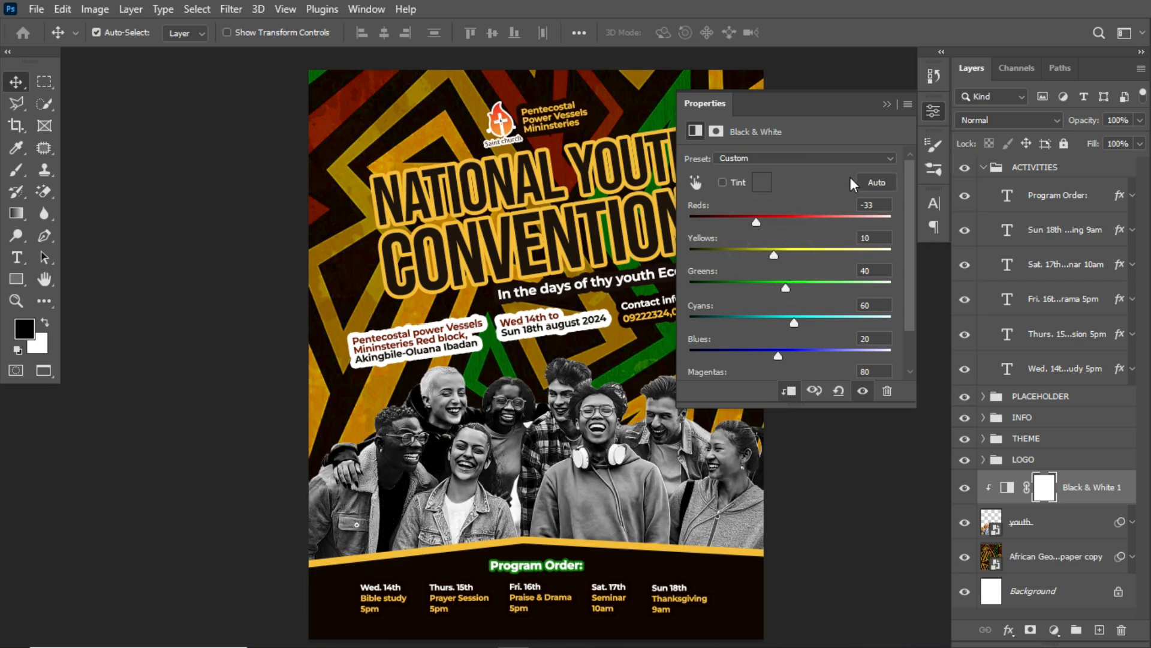
left_click(890, 104)
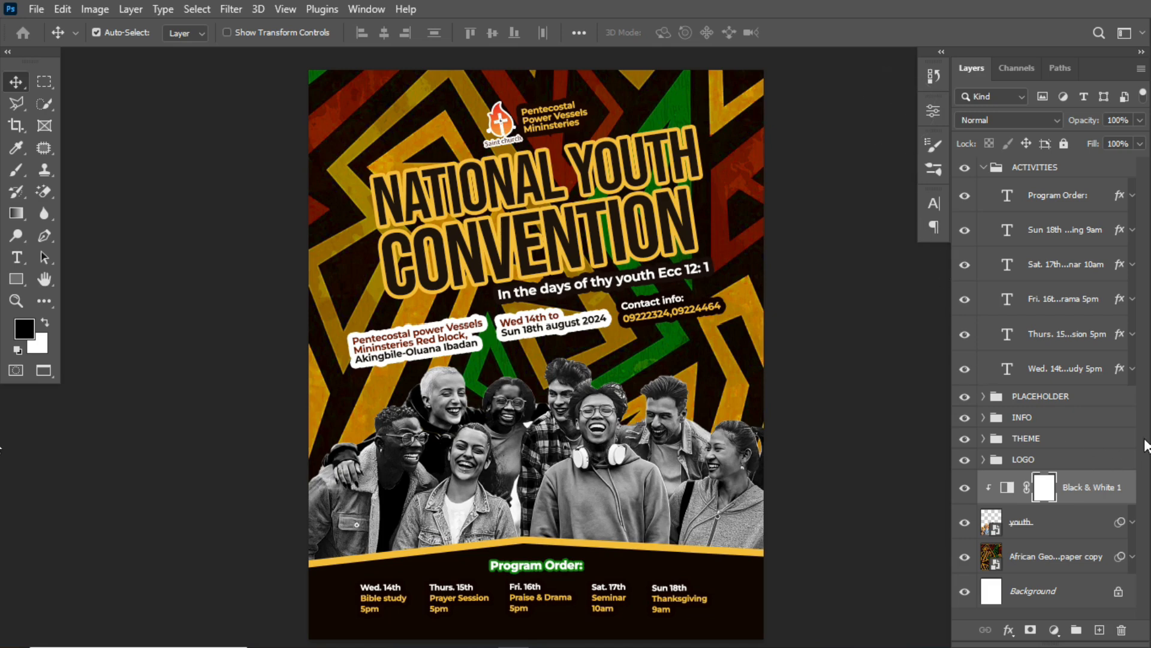
left_click(983, 167)
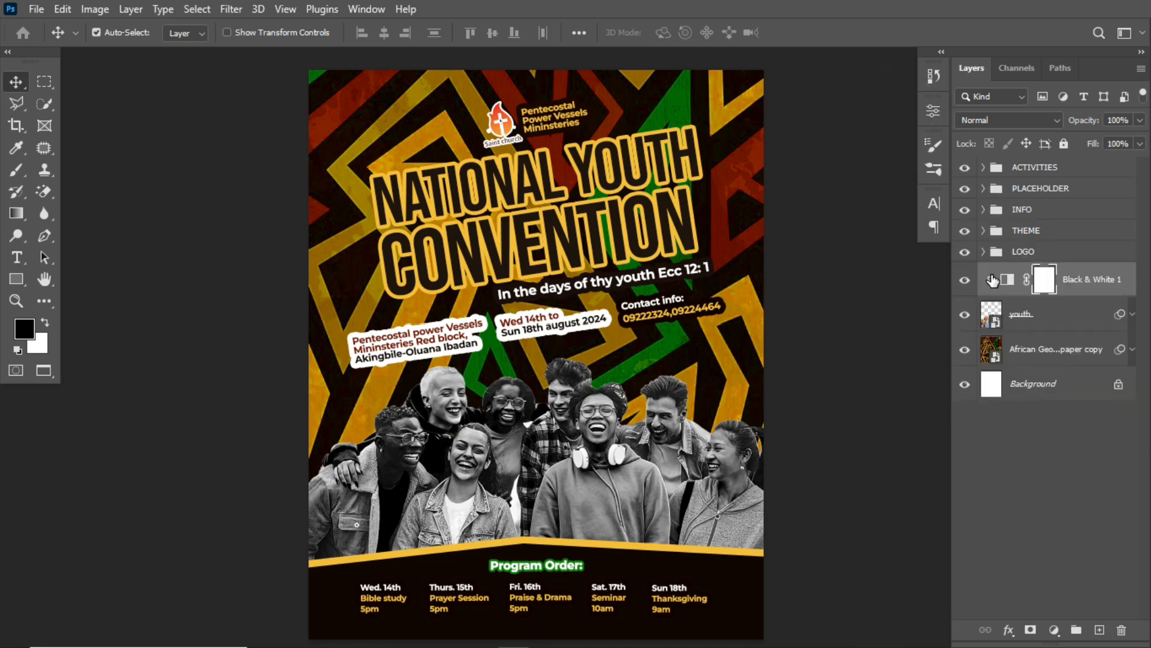